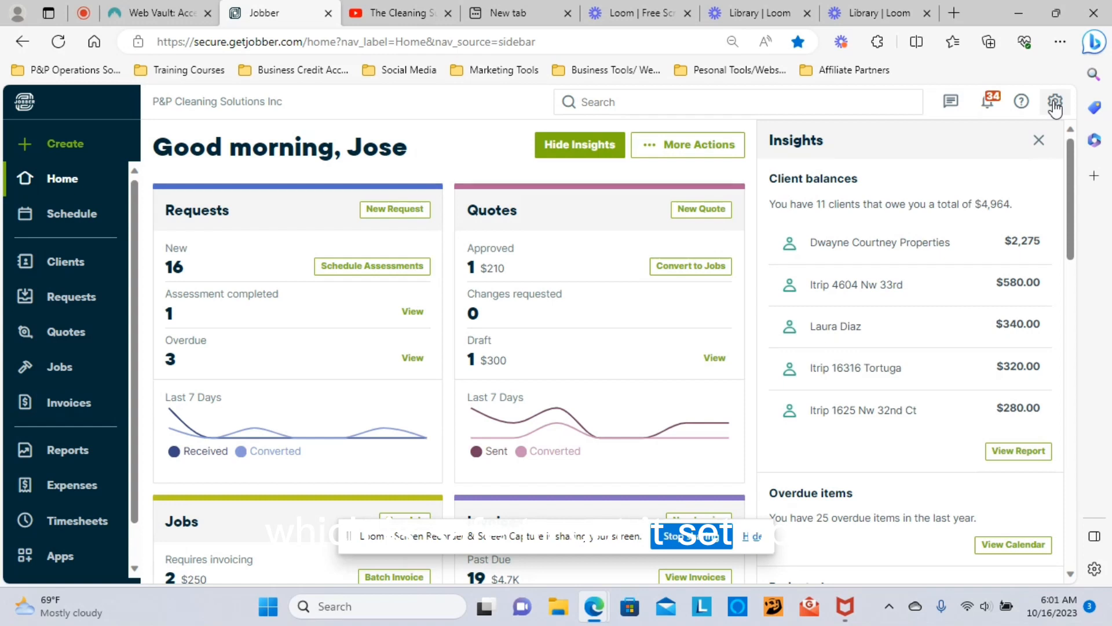
Step: Open the account dropdown from the settings gear on the Home dashboard
left_click(1054, 106)
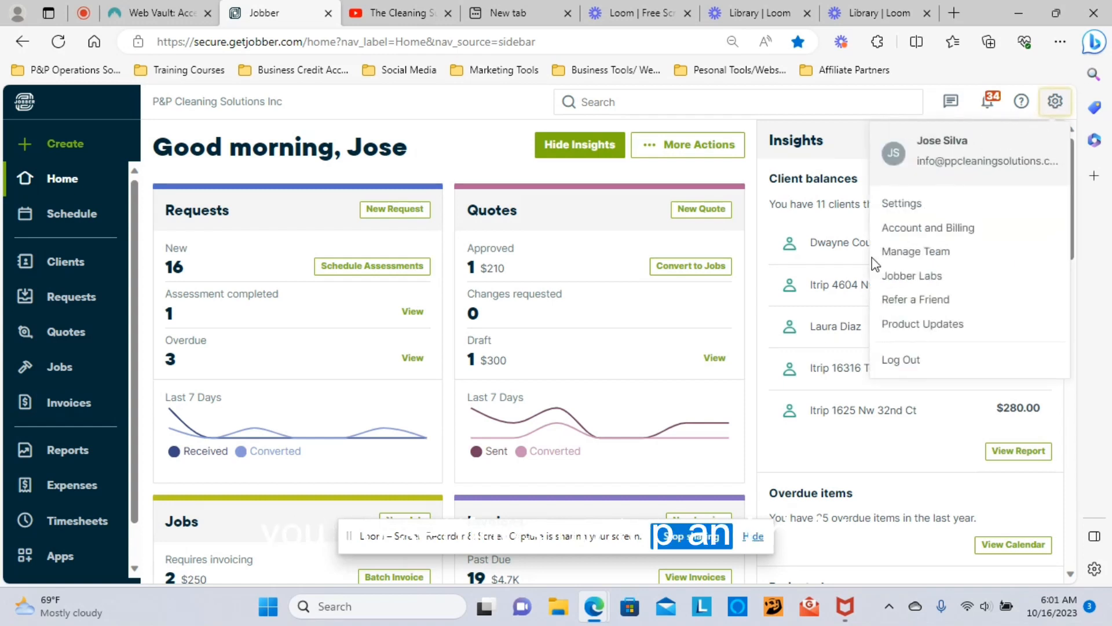
Step: Go to Settings > Products & Services and browse the services such as Pool Cleaning and Deep Clean
left_click(902, 204)
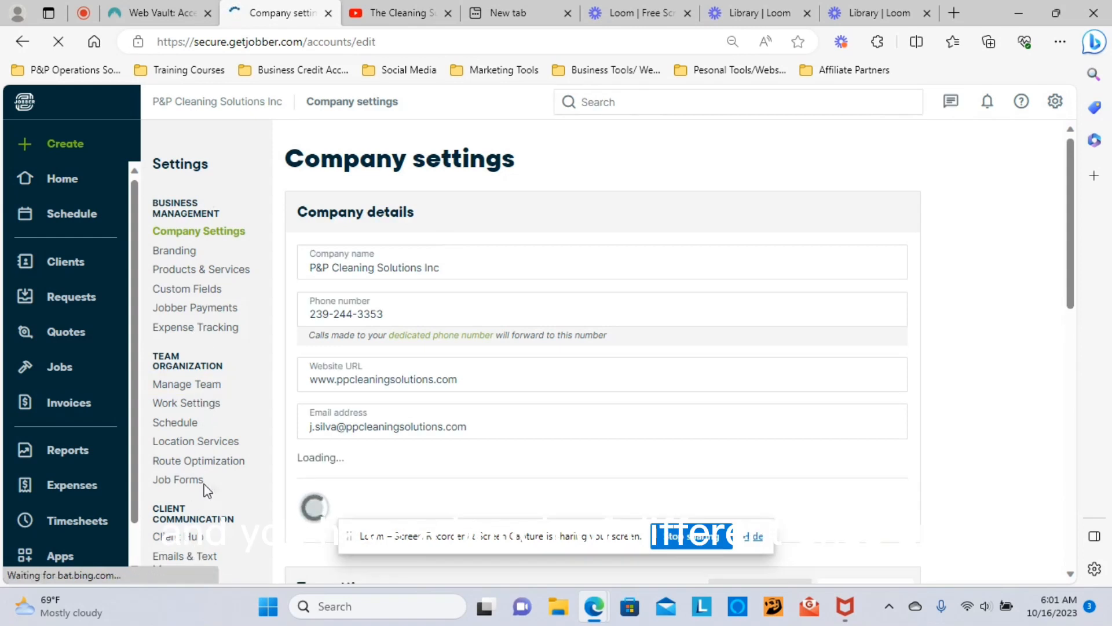
left_click(193, 270)
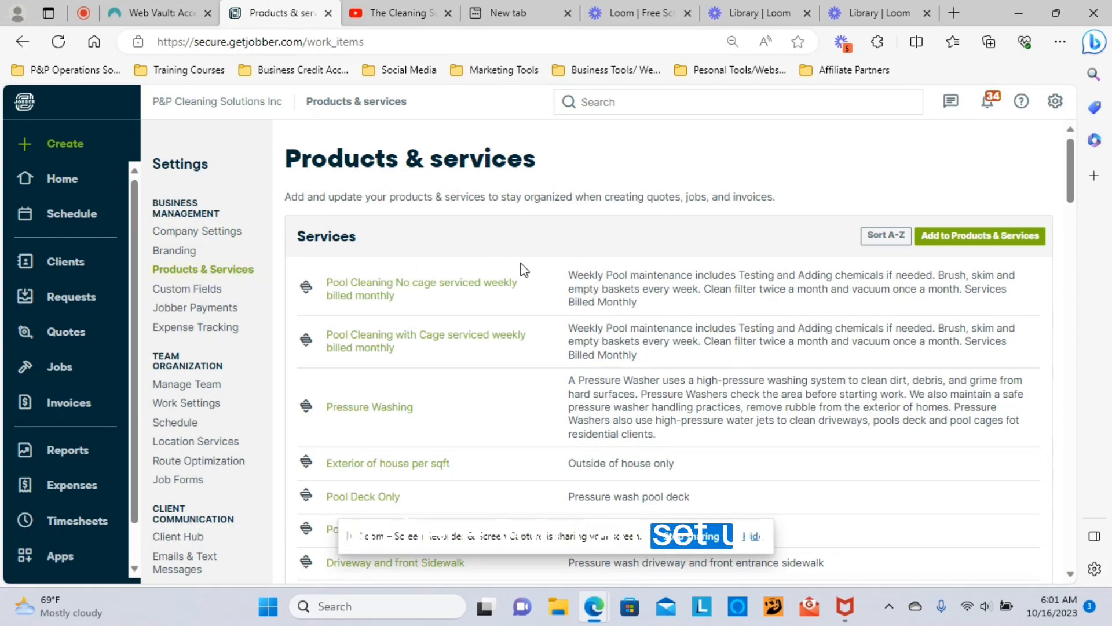
scroll(486, 405, "down", 20)
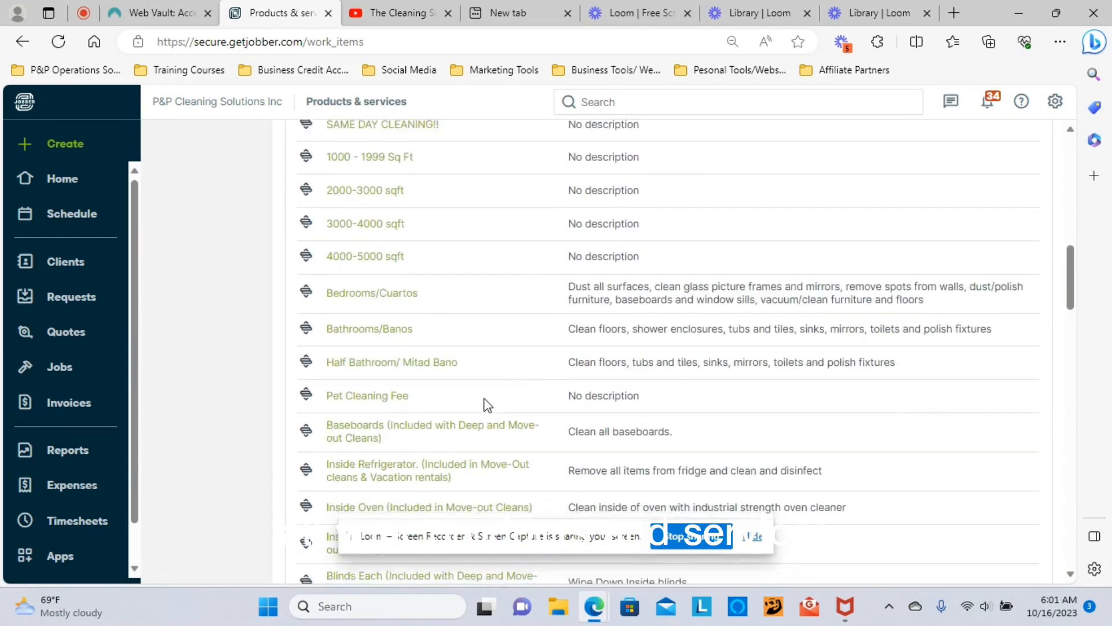
scroll(488, 404, "down", 15)
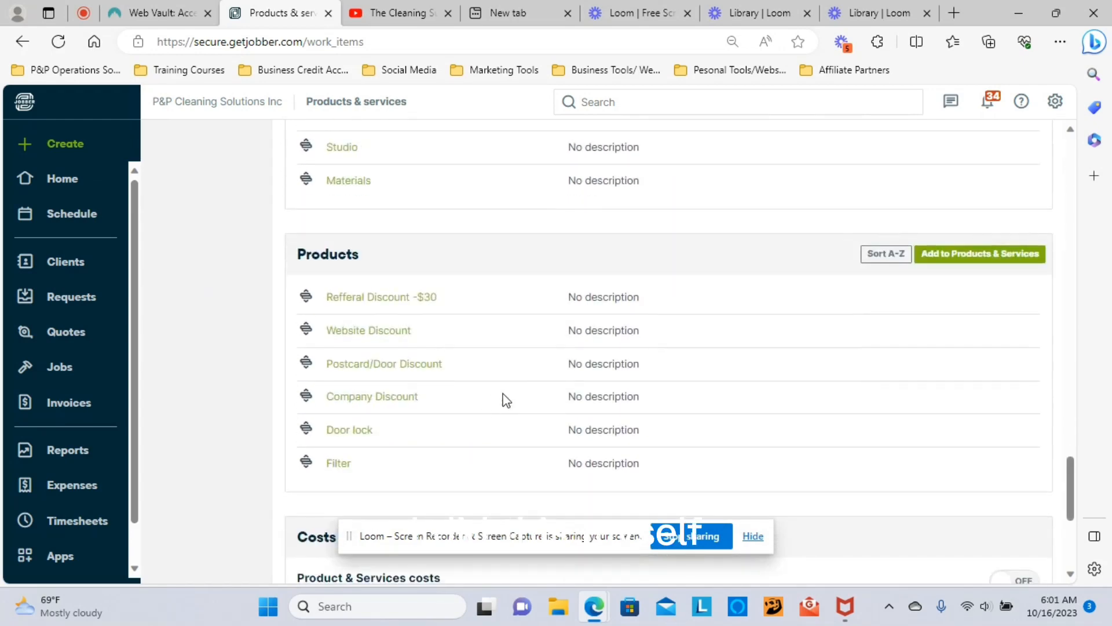
scroll(504, 399, "up", 15)
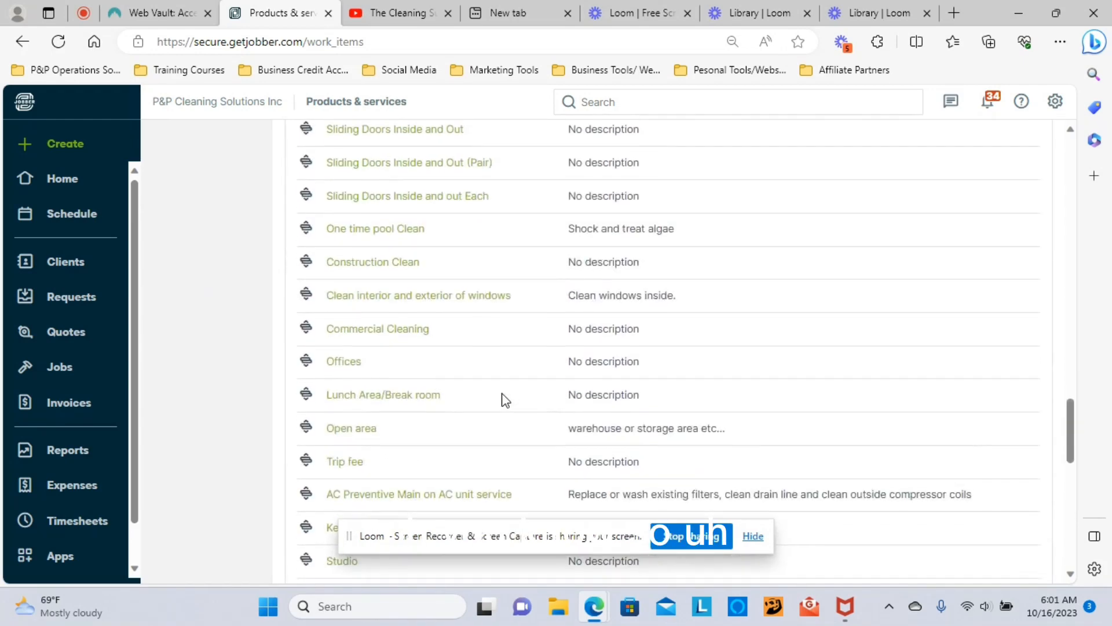
scroll(504, 400, "up", 20)
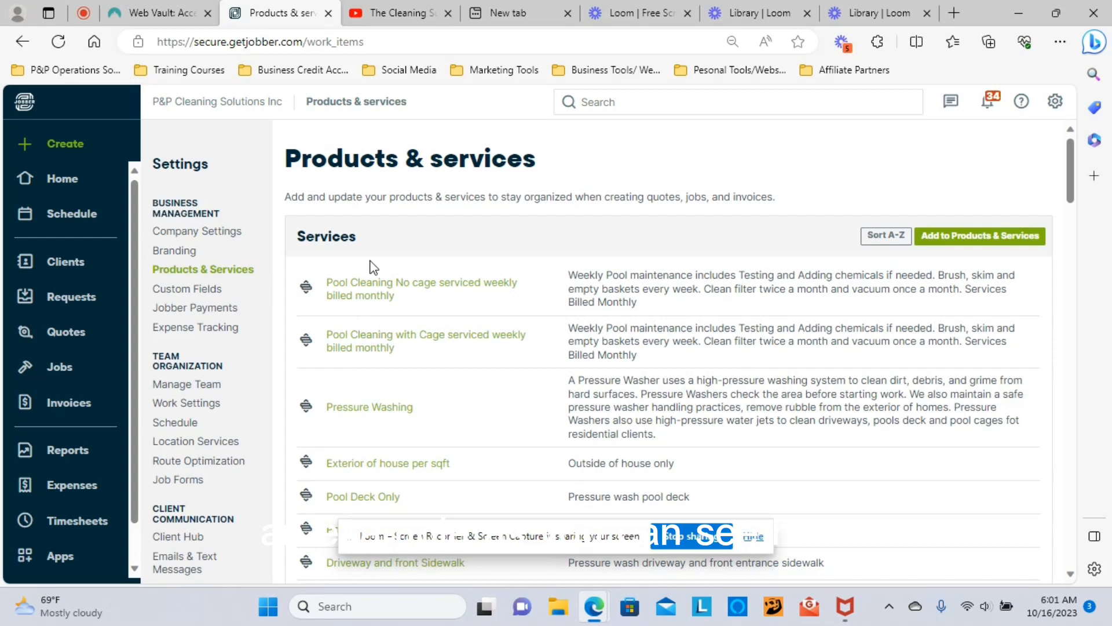
scroll(406, 317, "down", 3)
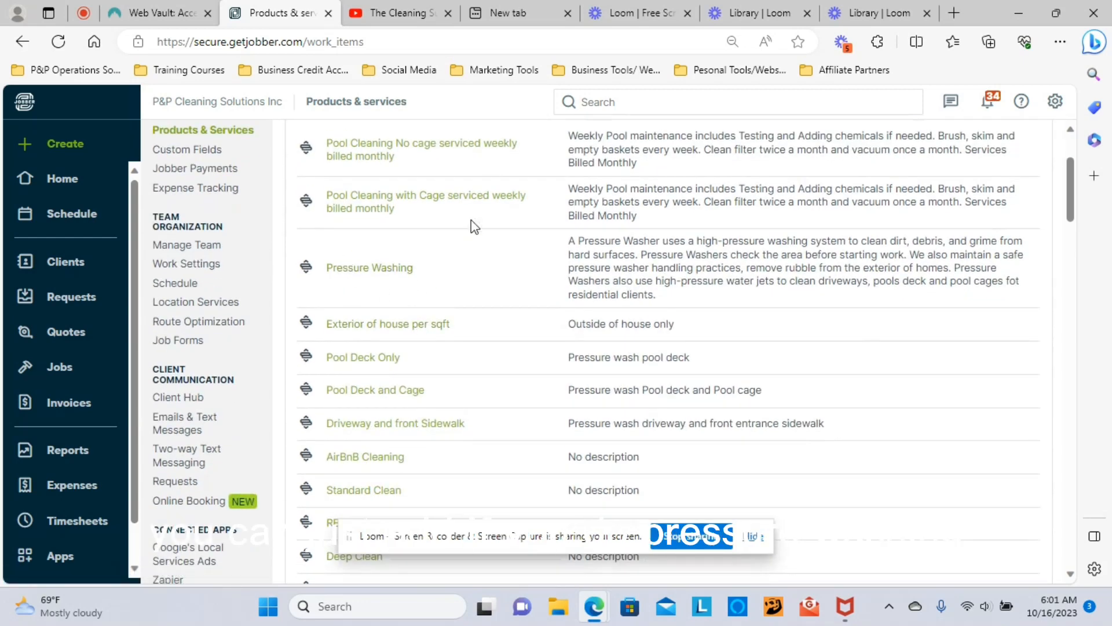
scroll(401, 434, "down", 1)
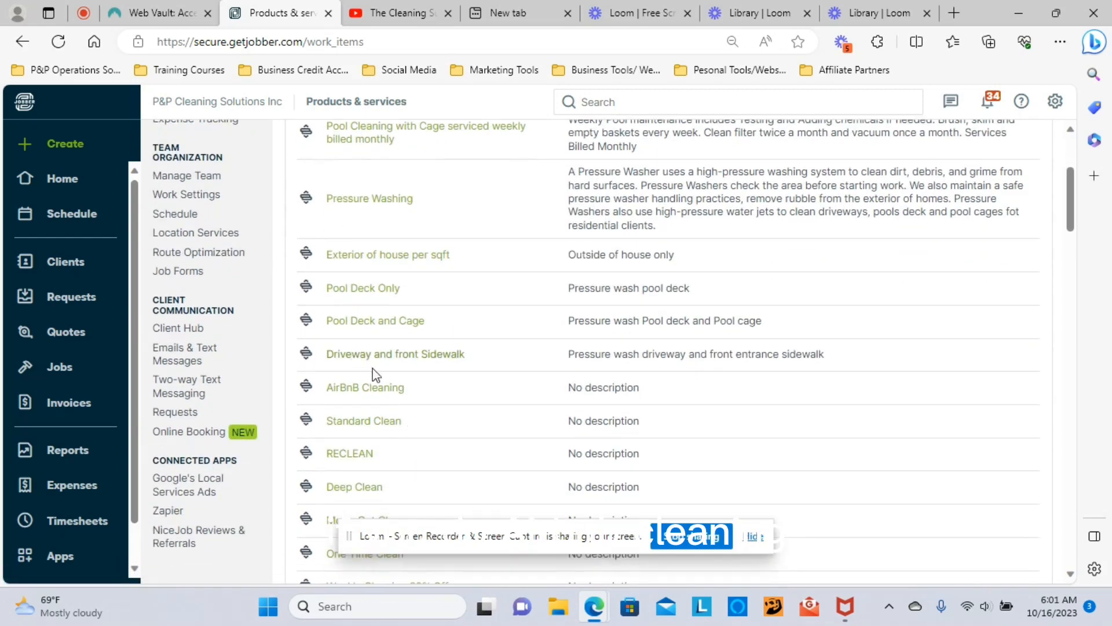
scroll(411, 414, "down", 1)
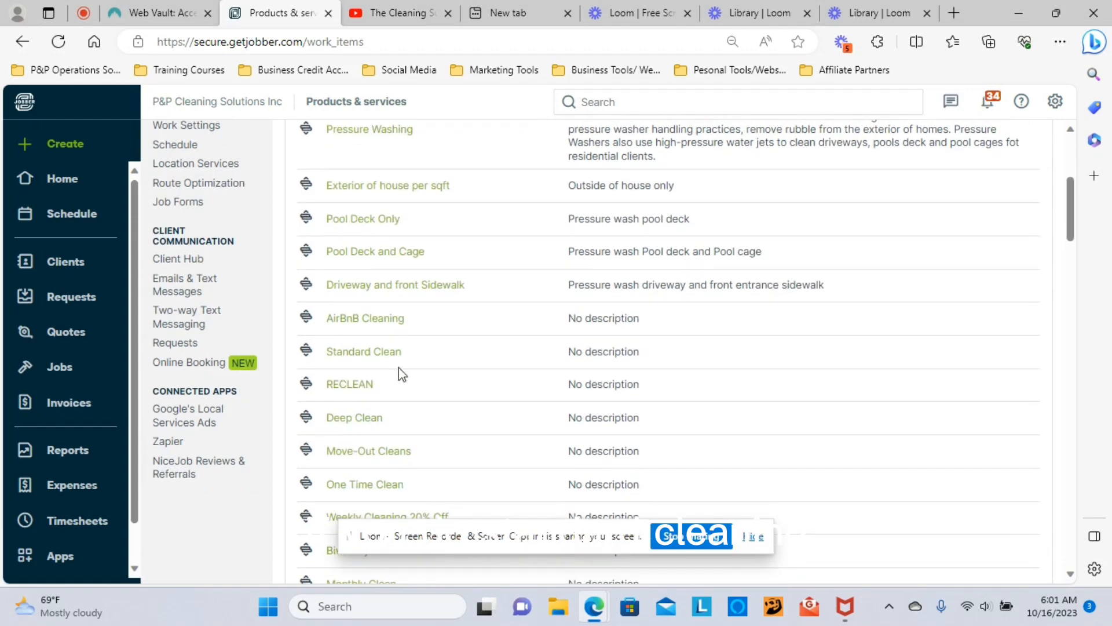
scroll(492, 460, "up", 1)
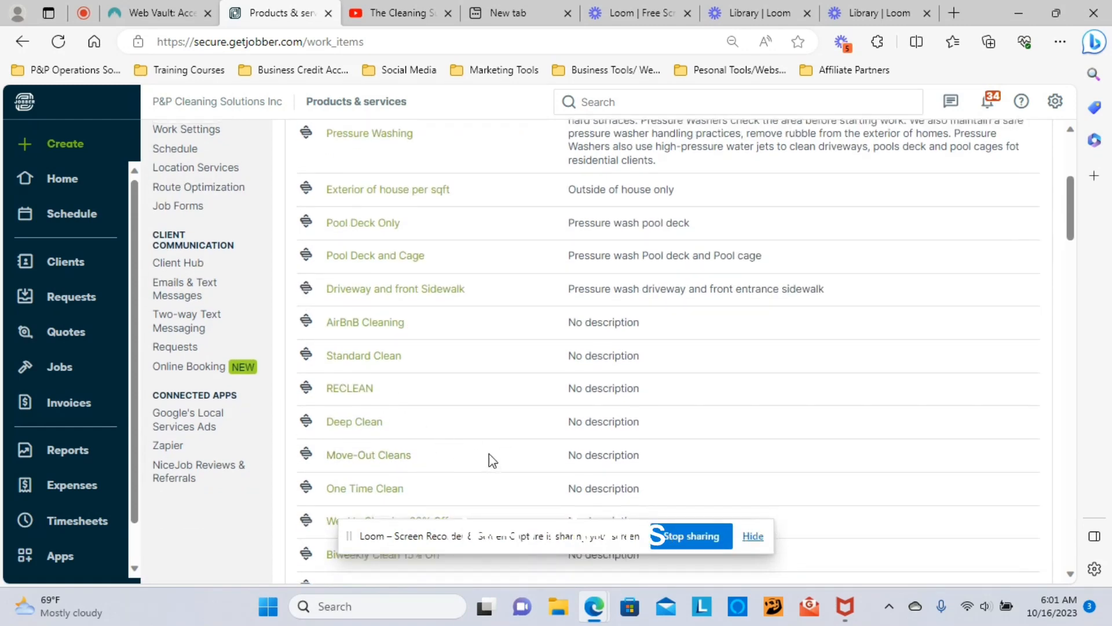
scroll(492, 460, "up", 4)
scroll(479, 385, "down", 1)
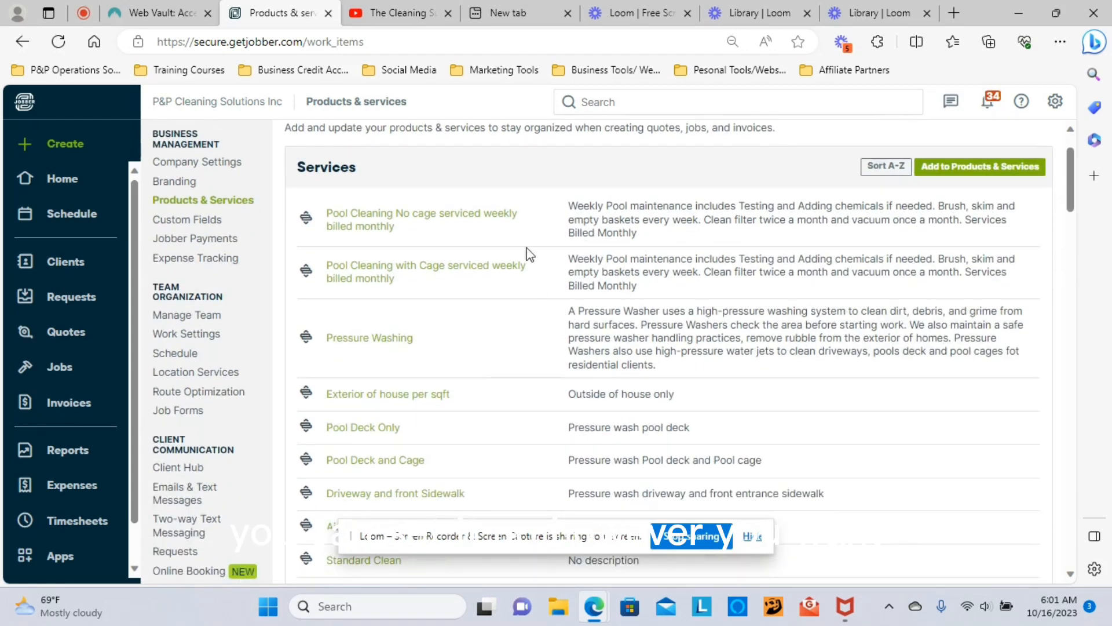
Step: Add a new Service item named 'standard clean 1 bedroom 1 bath less than 1500 sqft'
left_click(950, 168)
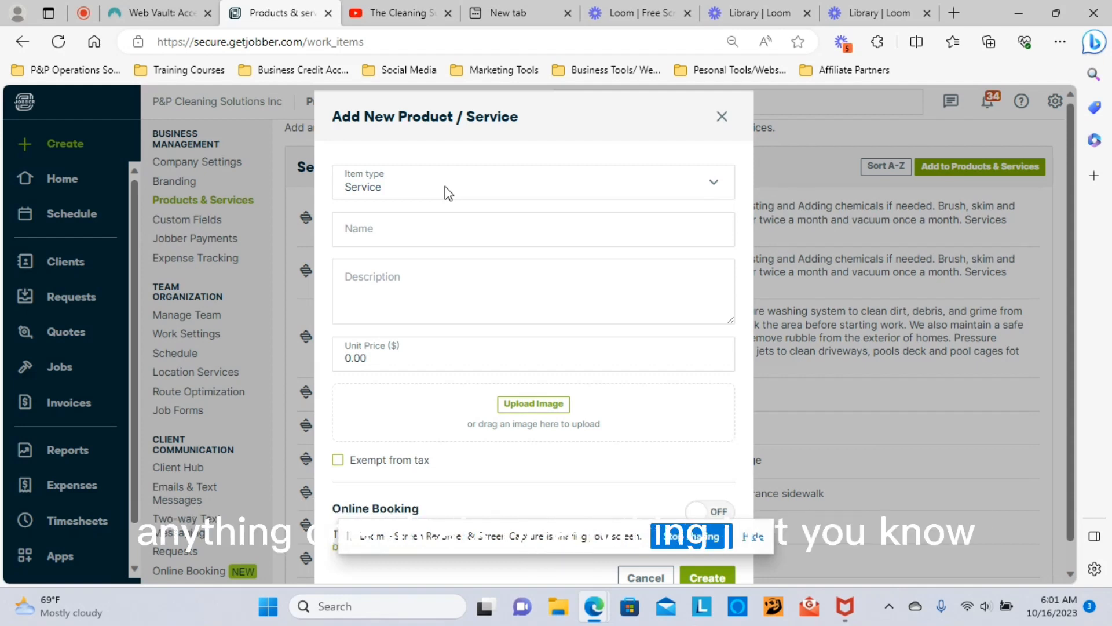
left_click(477, 194)
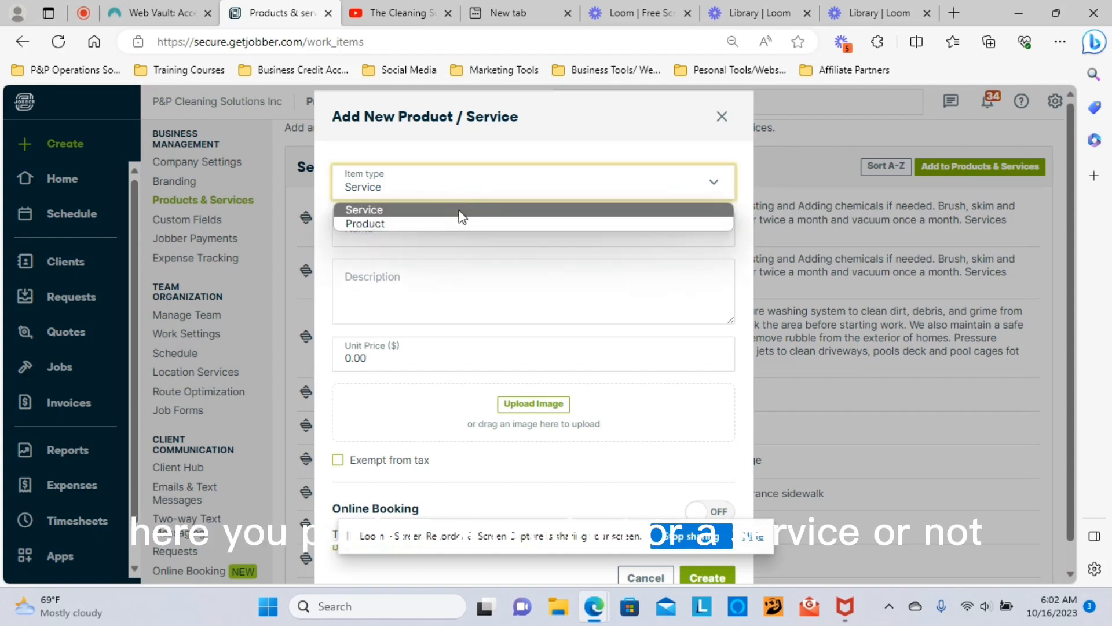
left_click(458, 209)
left_click(368, 234)
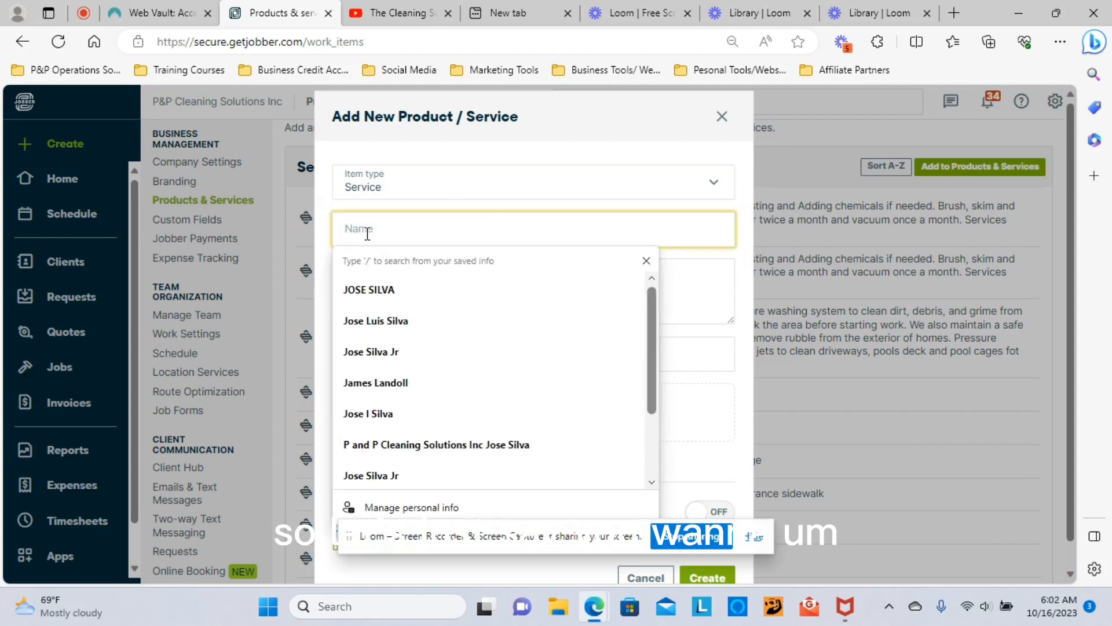
left_click(646, 260)
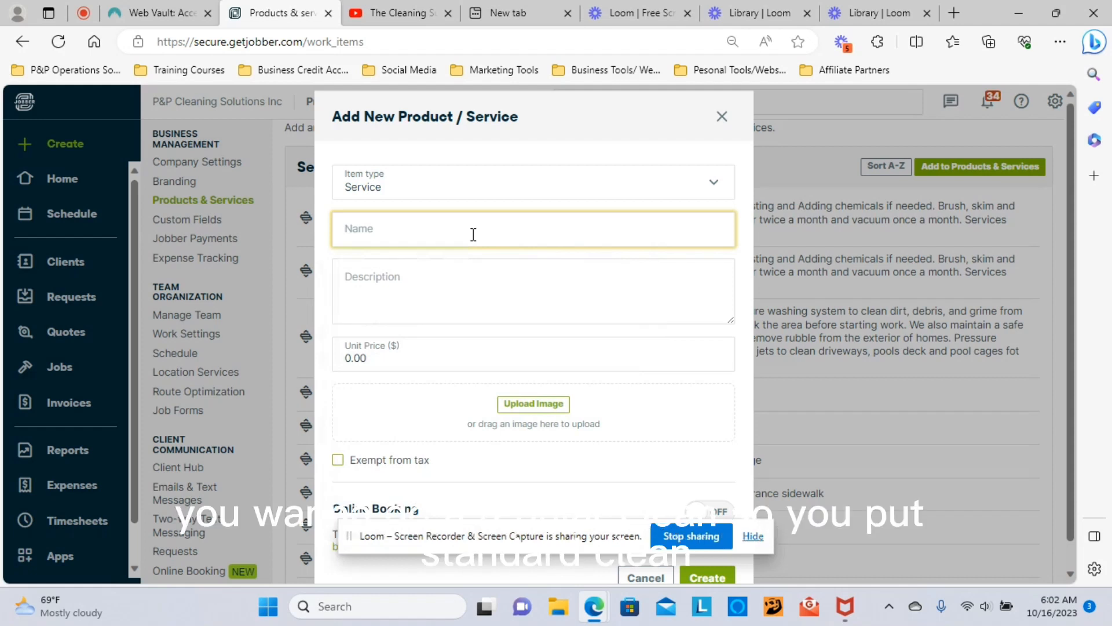
type("stardard clean 1")
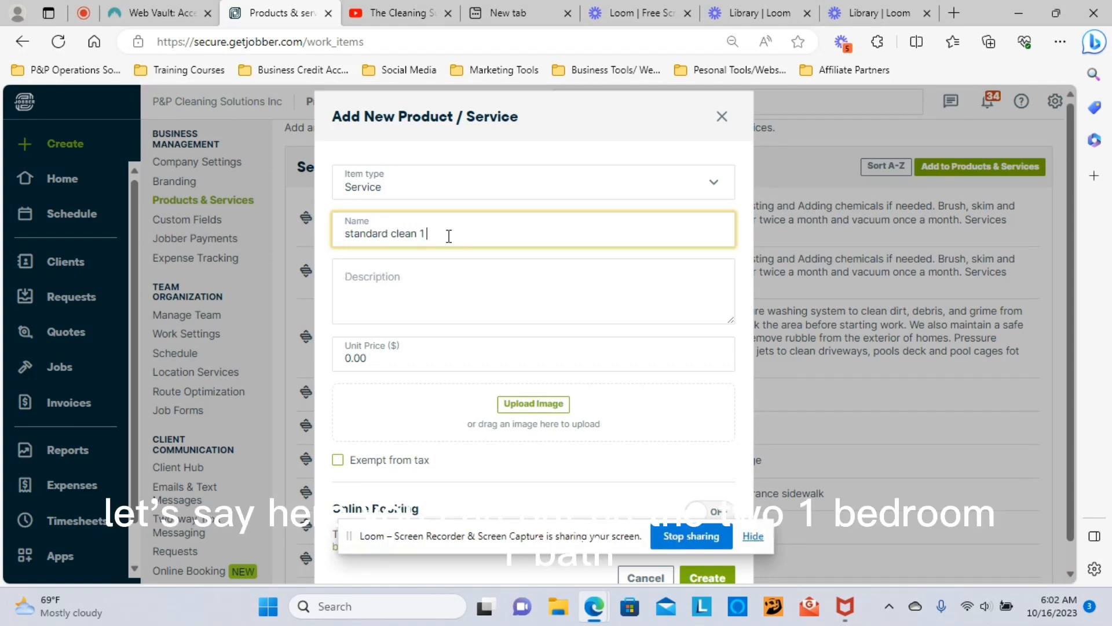
type("bedroom 1 bath")
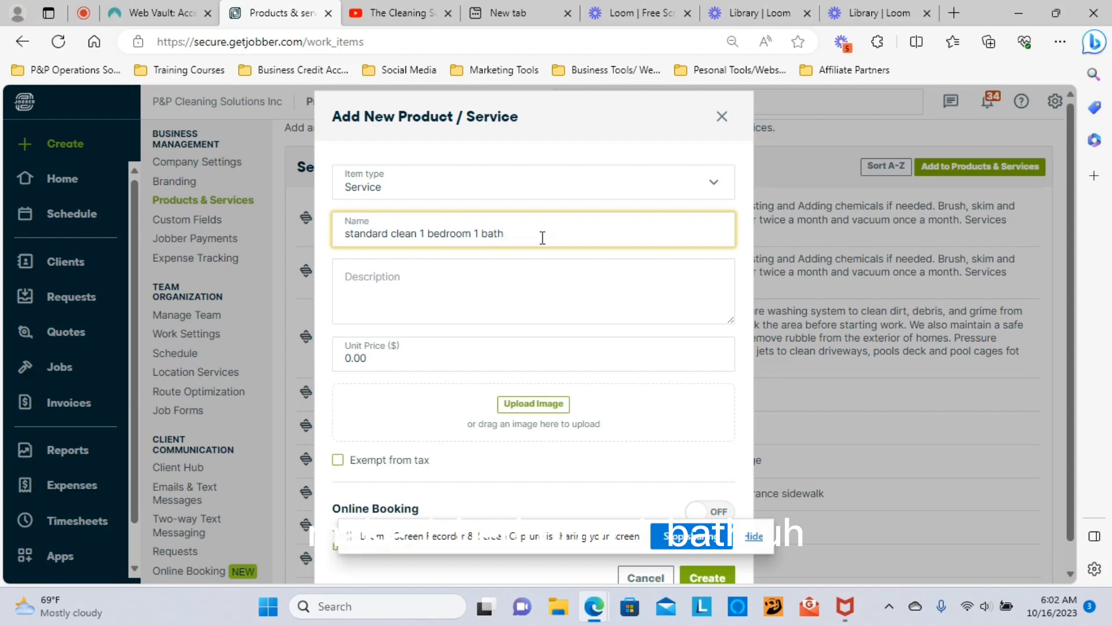
type("less than 1")
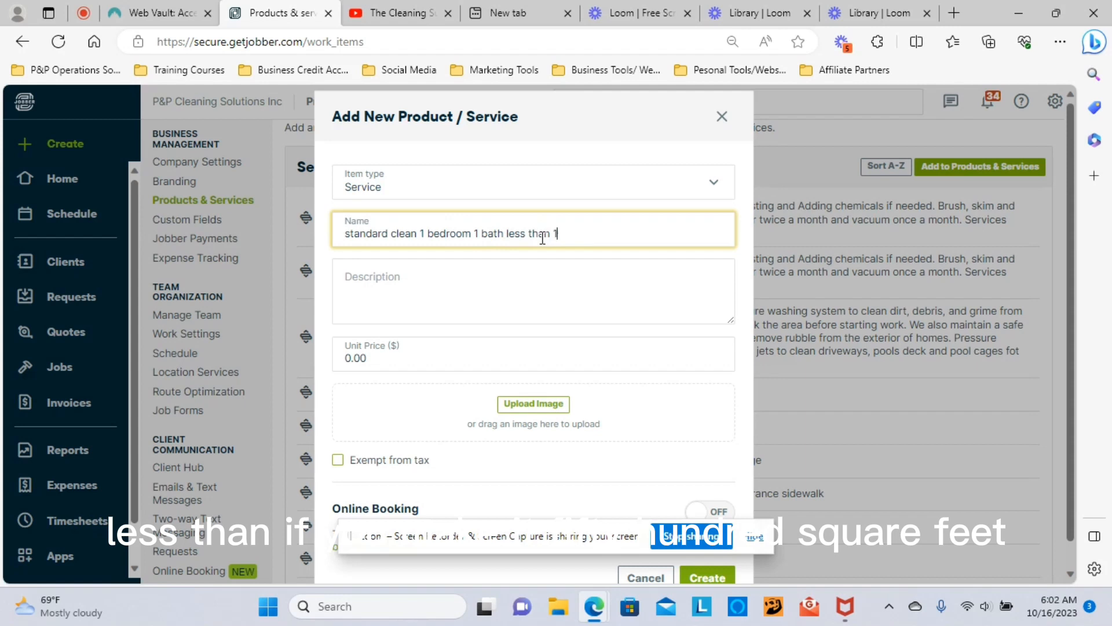
type("500 sqft")
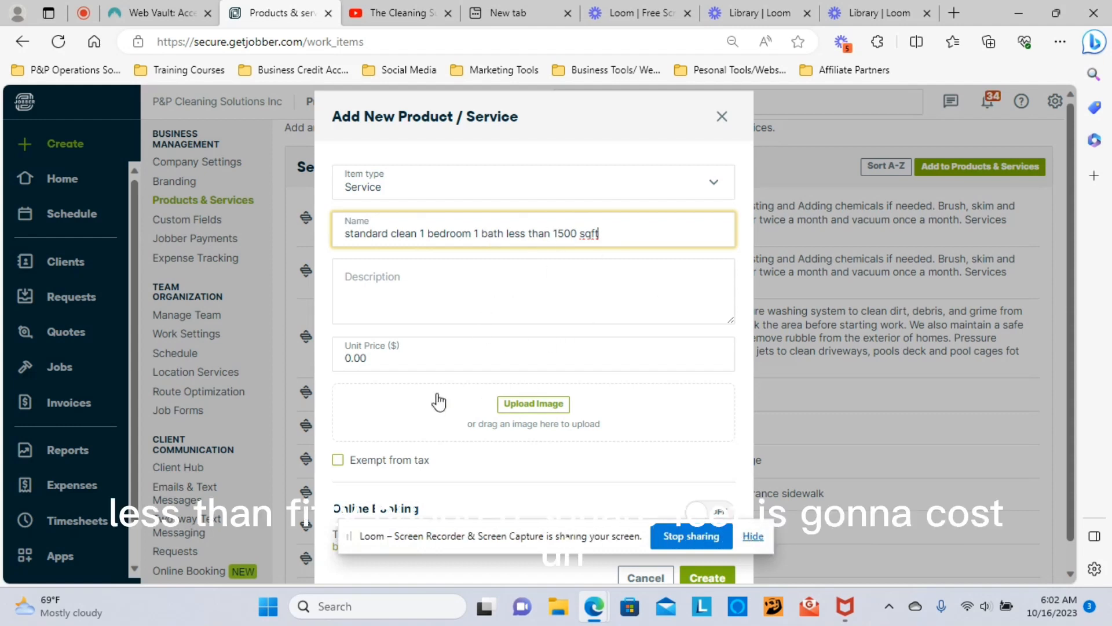
Step: Set the standard clean service's unit price to 150.00 and create it
left_click(348, 358)
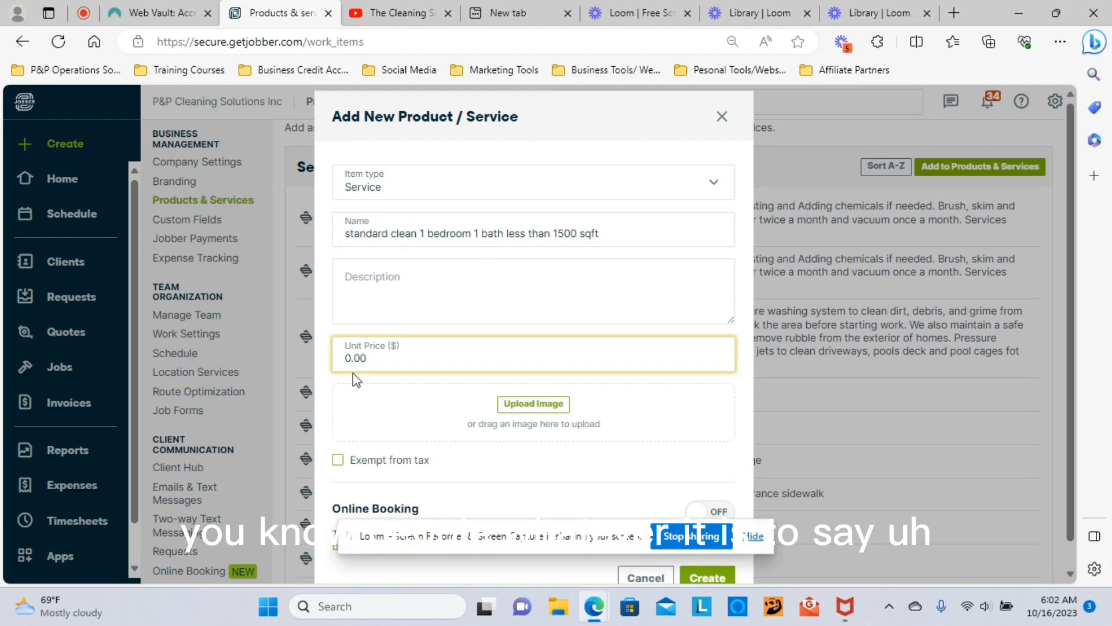
type("25")
key("BackSpace")
key("BackSpace")
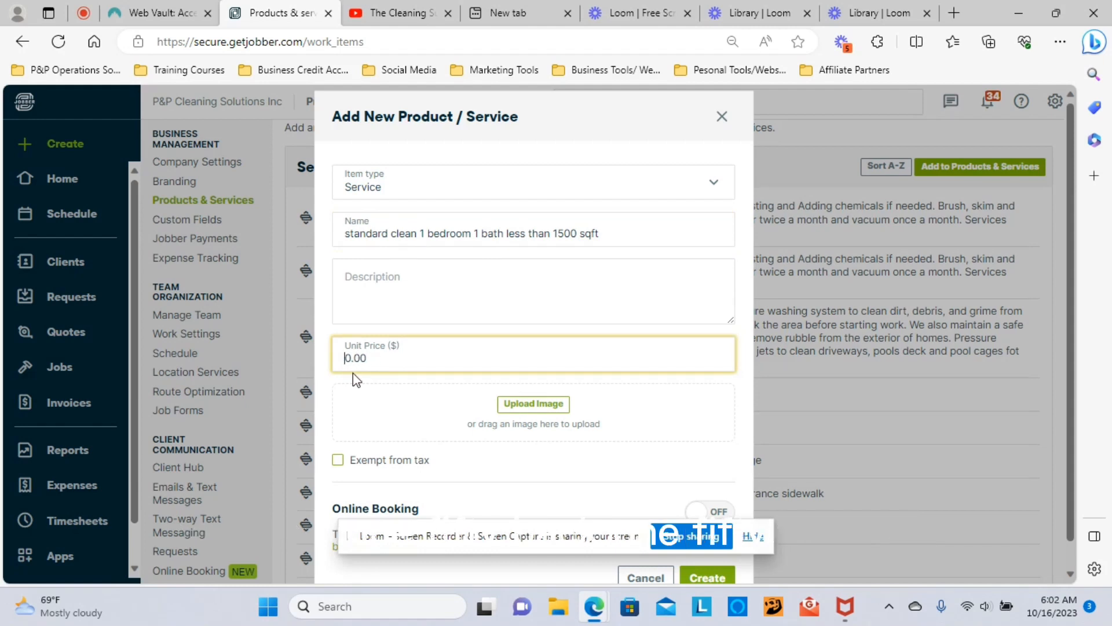
type("15")
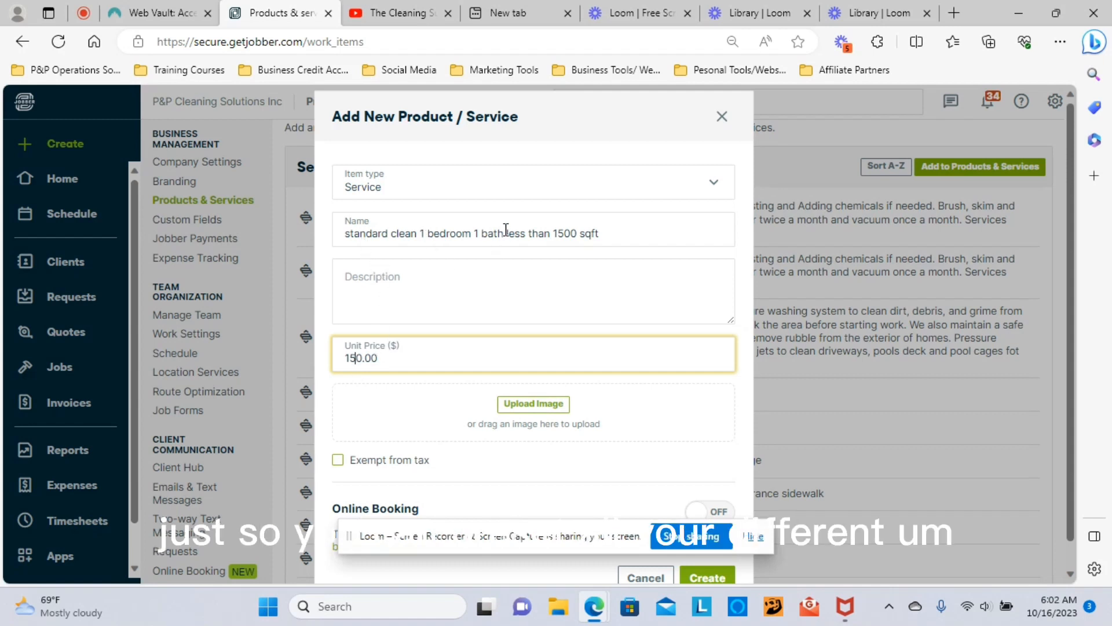
left_click(753, 536)
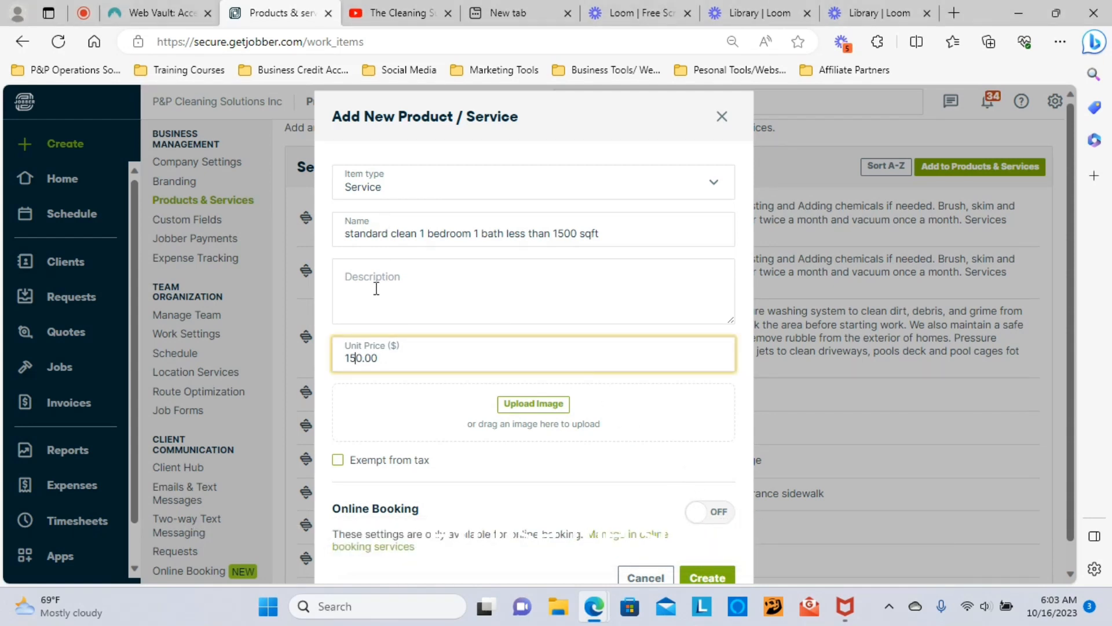
scroll(391, 303, "down", 1)
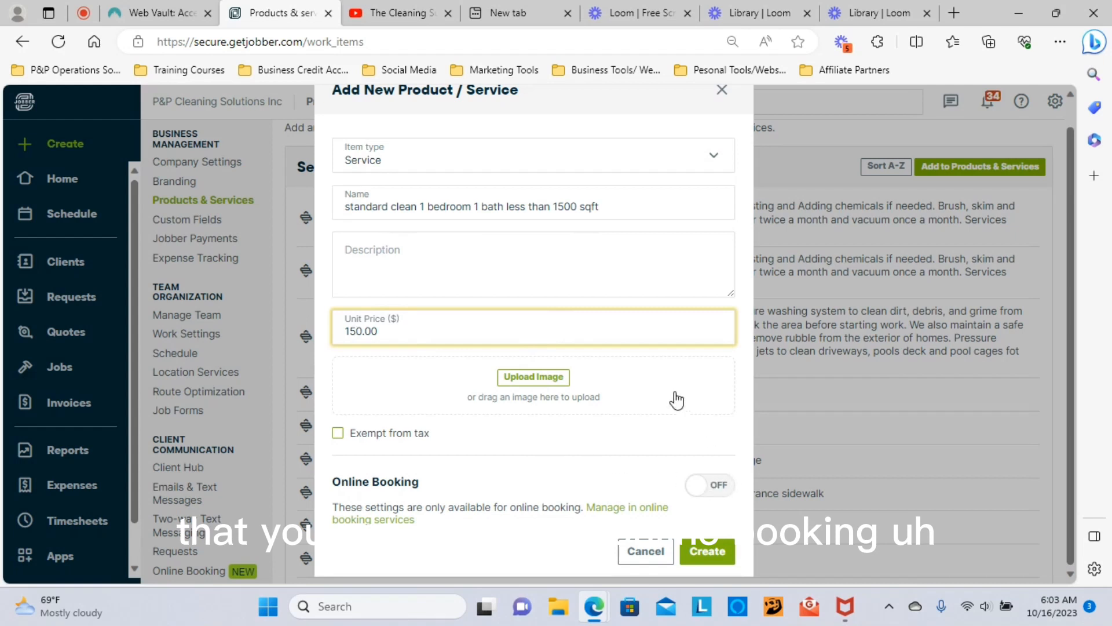
left_click(717, 557)
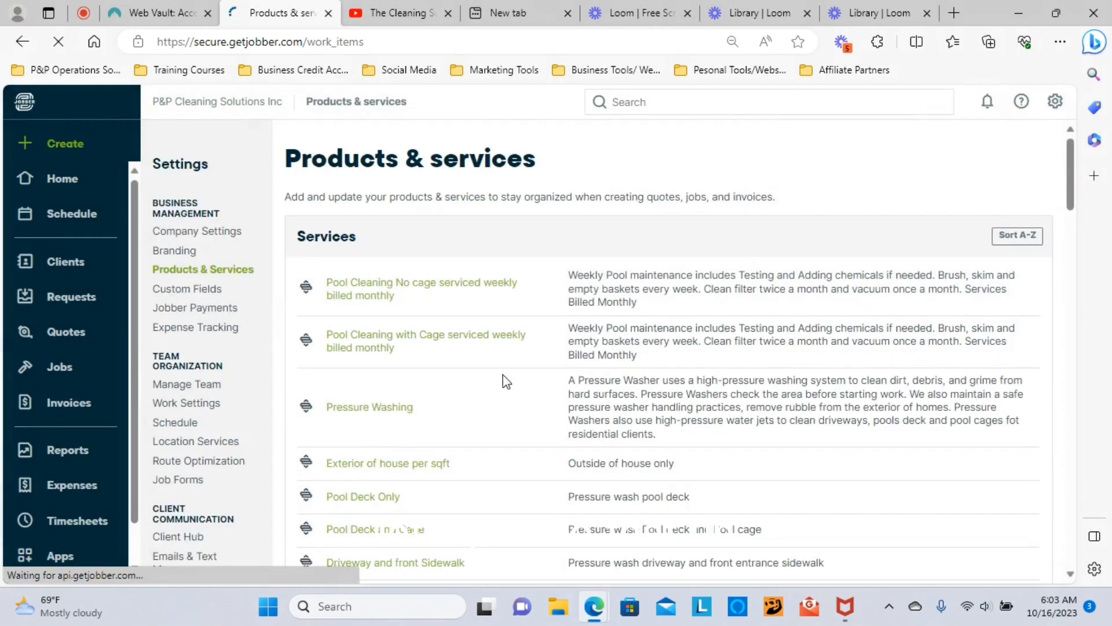
Step: Review the Construction Clean service (0.25 per unit) and close it unchanged
scroll(492, 359, "down", 15)
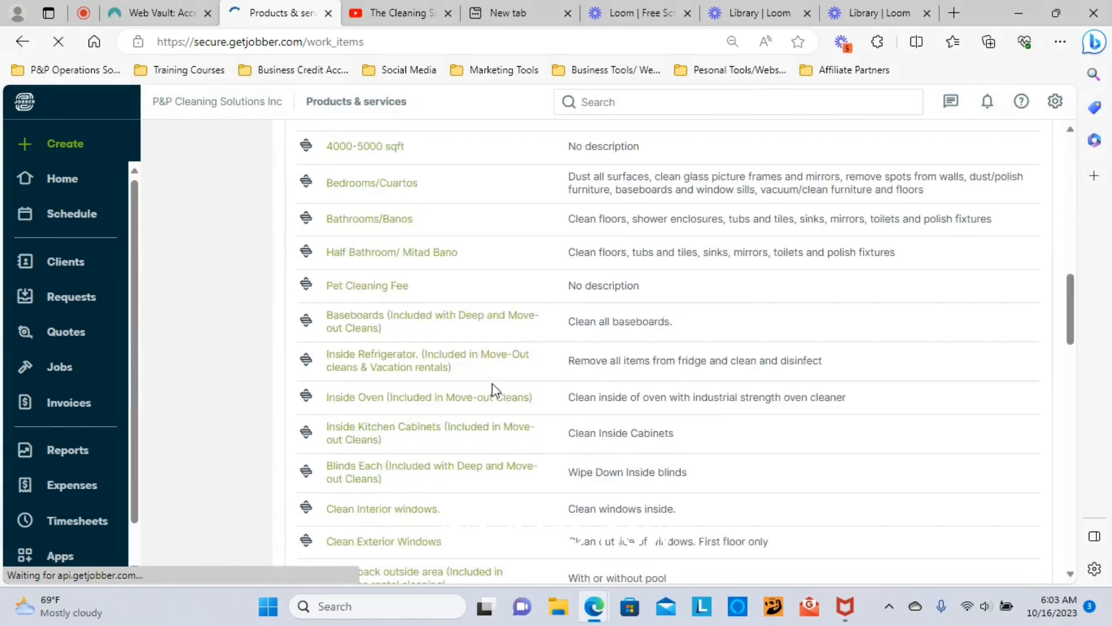
scroll(499, 405, "down", 15)
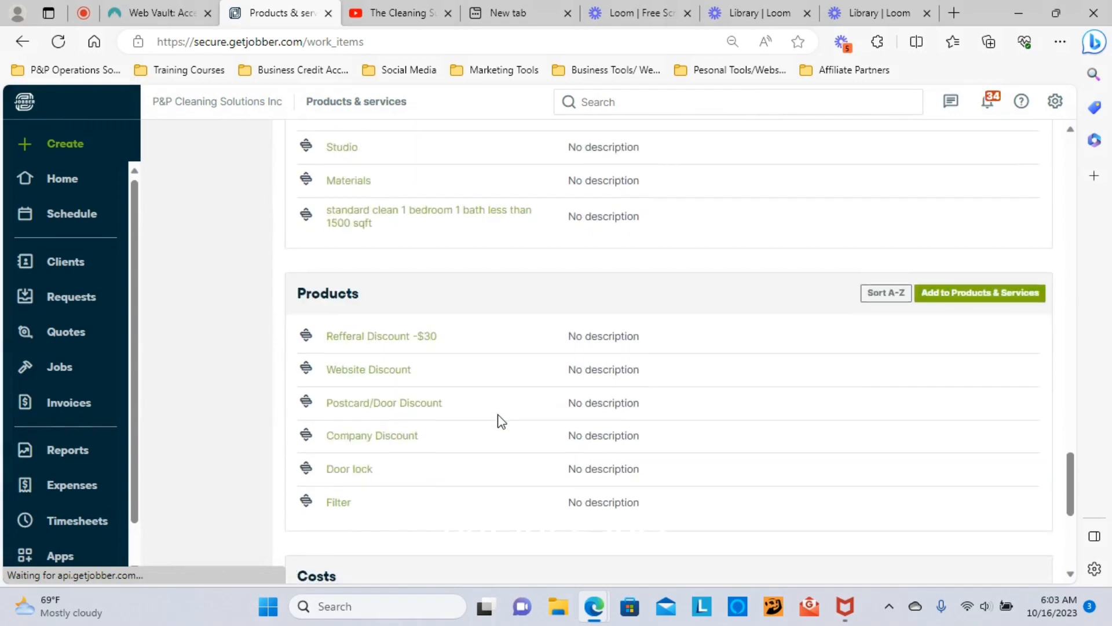
scroll(502, 418, "up", 2)
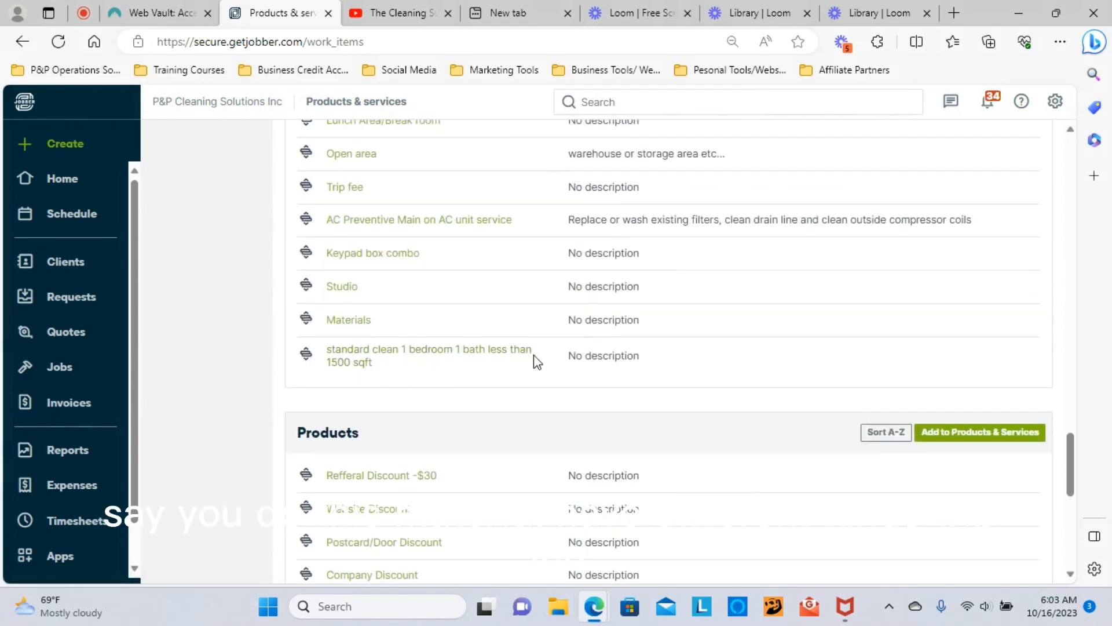
scroll(490, 349, "up", 4)
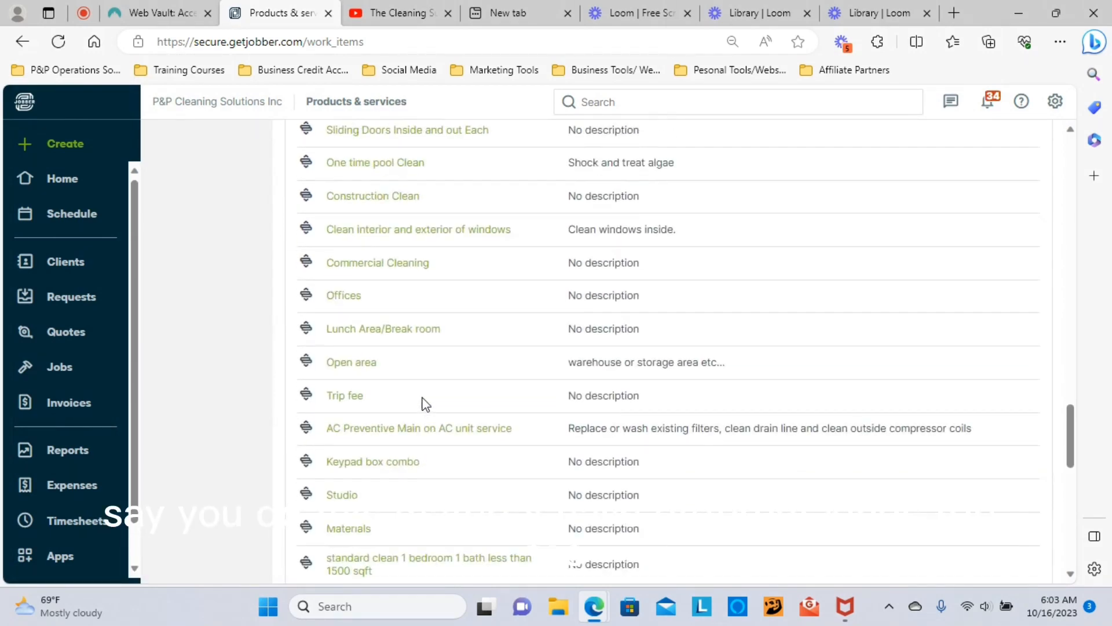
scroll(443, 394, "up", 1)
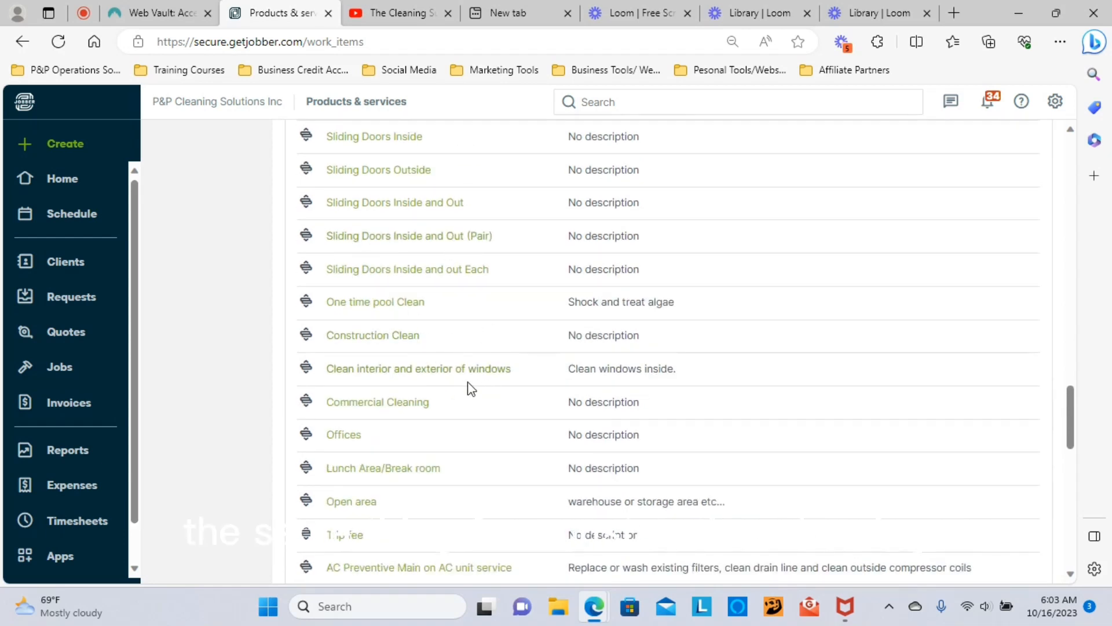
left_click(359, 338)
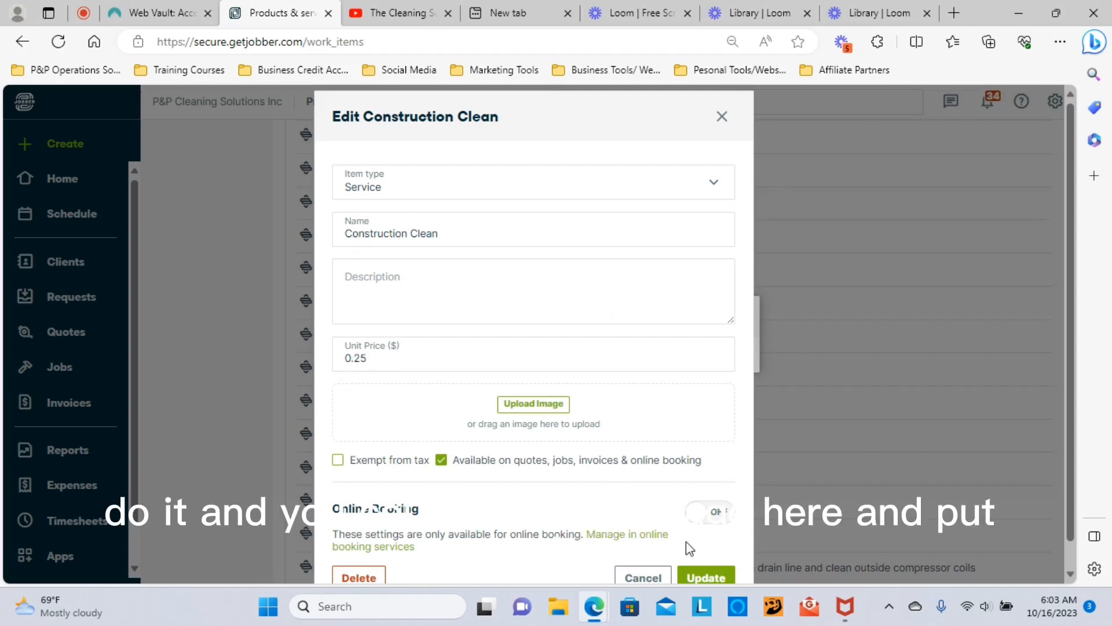
left_click(721, 116)
Step: Return to the top of the page and open the sidebar Create menu
scroll(526, 344, "up", 15)
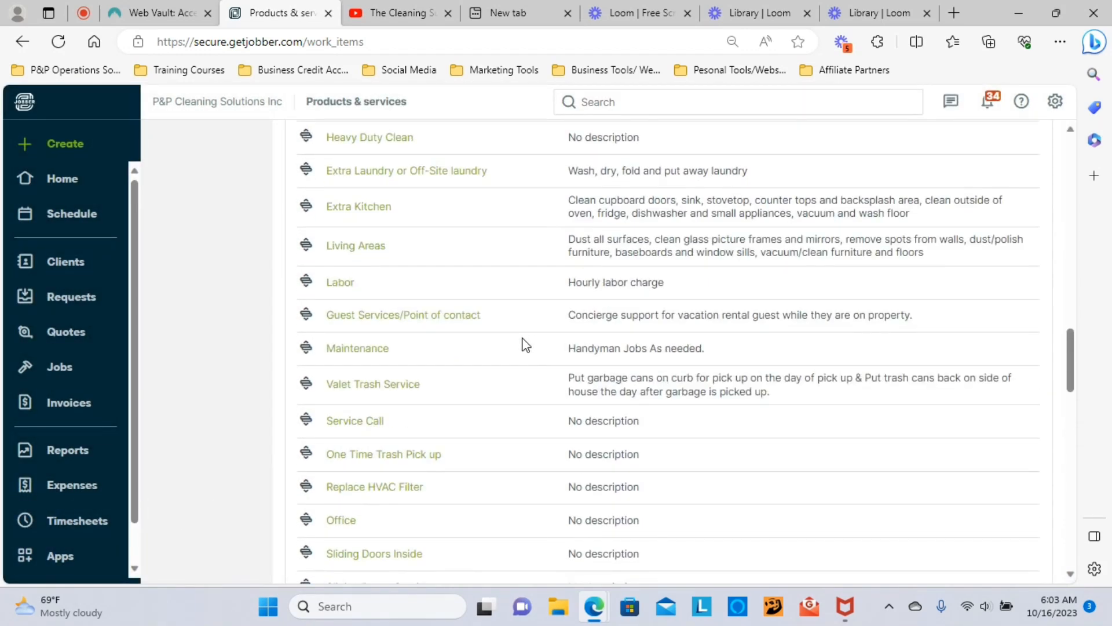
scroll(525, 344, "up", 10)
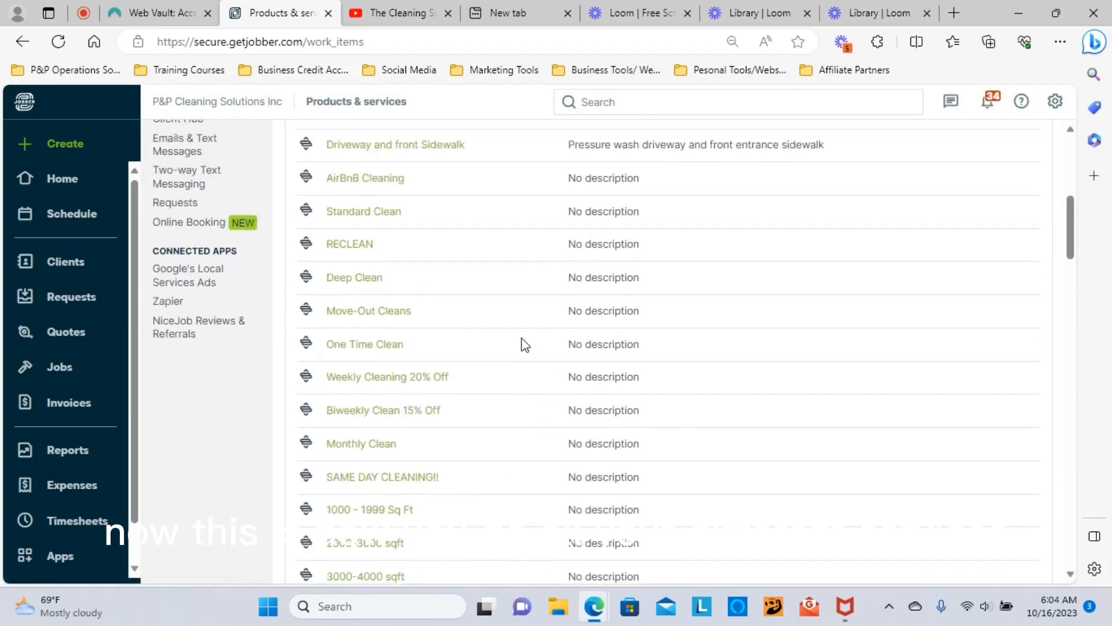
scroll(524, 346, "up", 2)
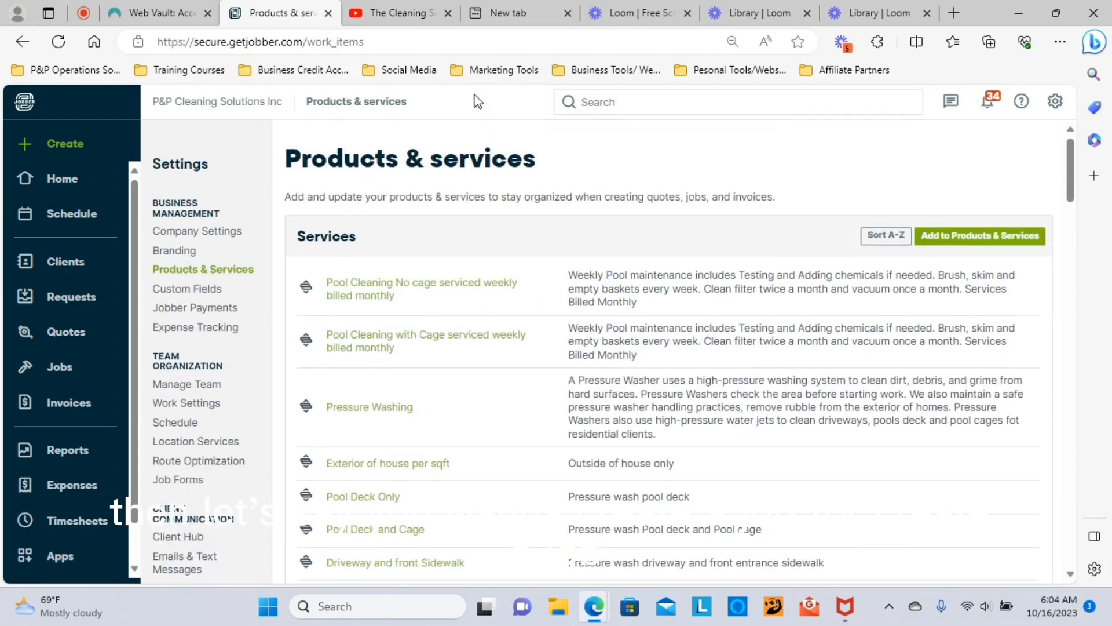
left_click(63, 145)
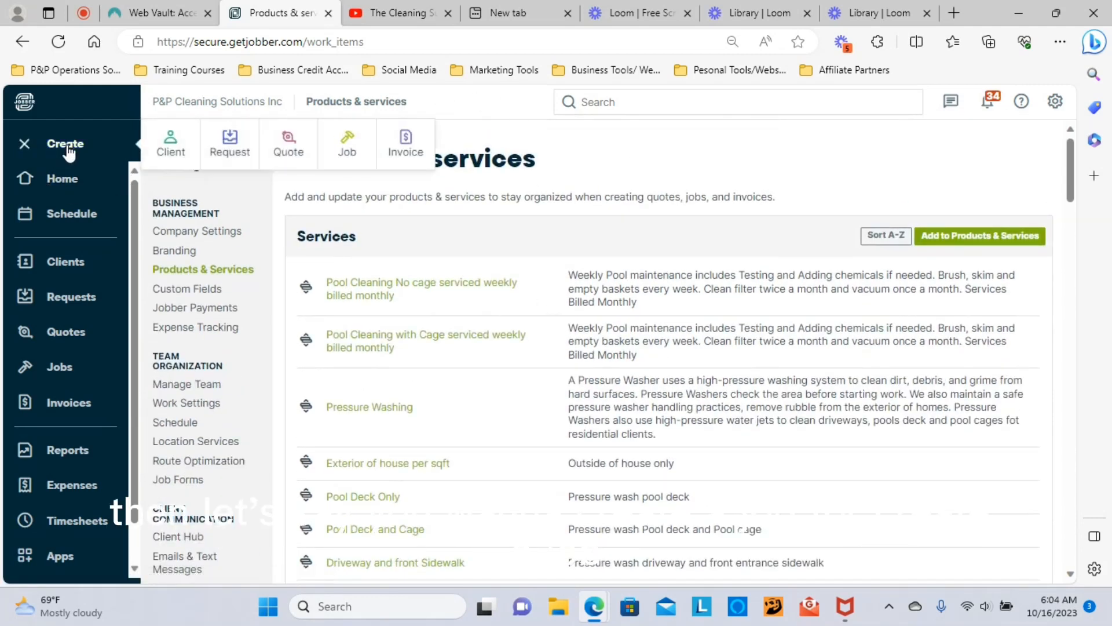
Step: Start a new job (#1133), leaving the Title empty after previewing saved titles
left_click(346, 150)
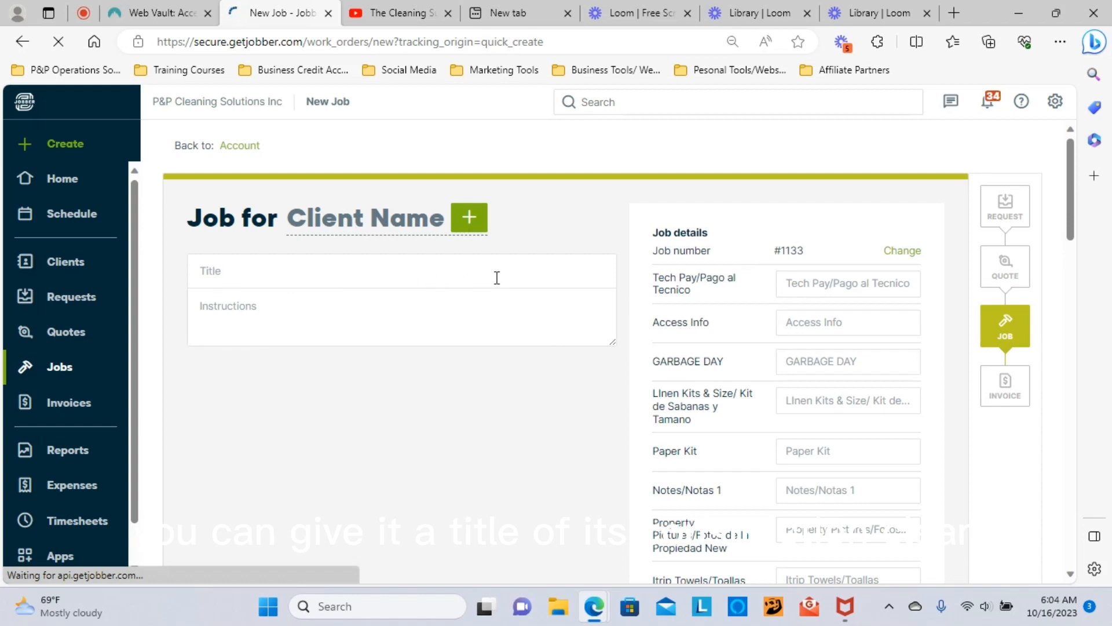
left_click(212, 278)
left_click(232, 333)
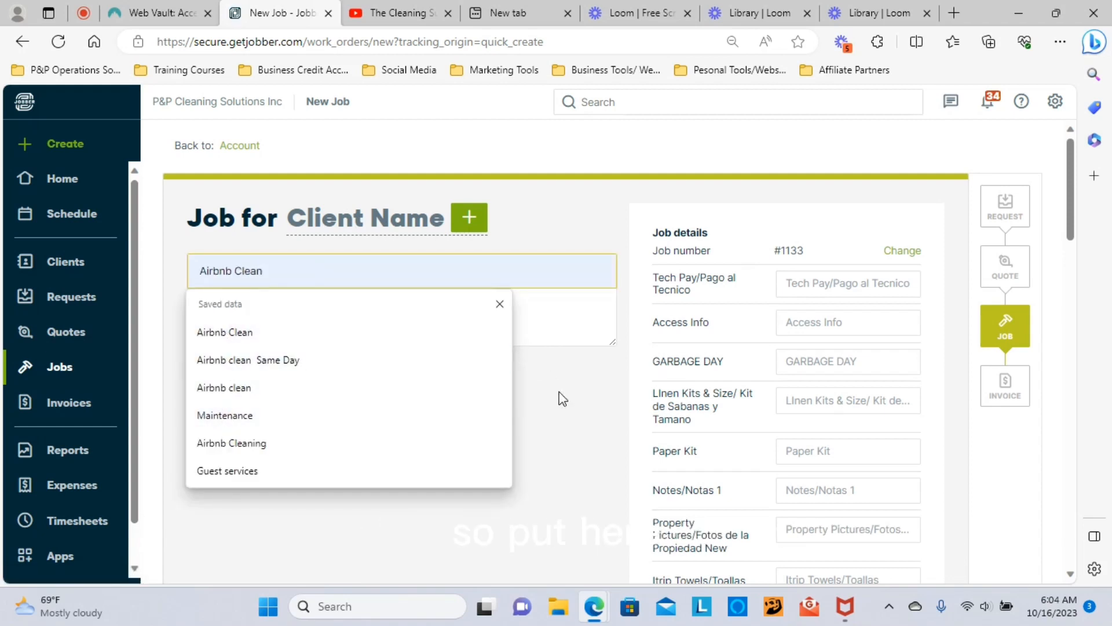
left_click(562, 398)
Step: Look over the custom job fields like Garbage Day and Paper Kit, keeping Payment type at N/A
scroll(568, 388, "down", 1)
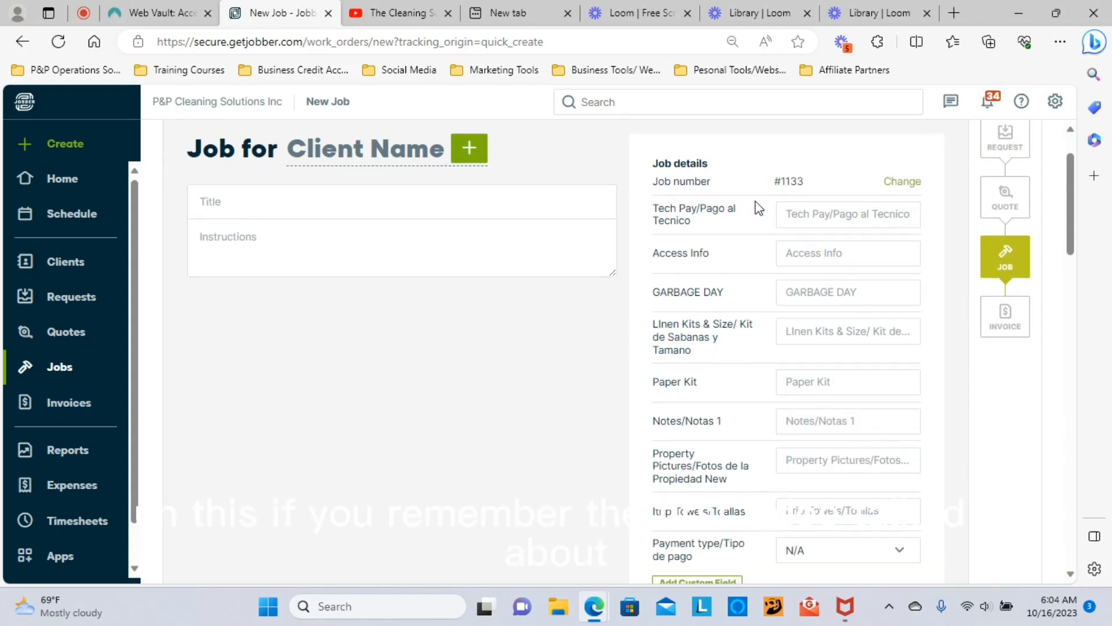
scroll(756, 472, "down", 2)
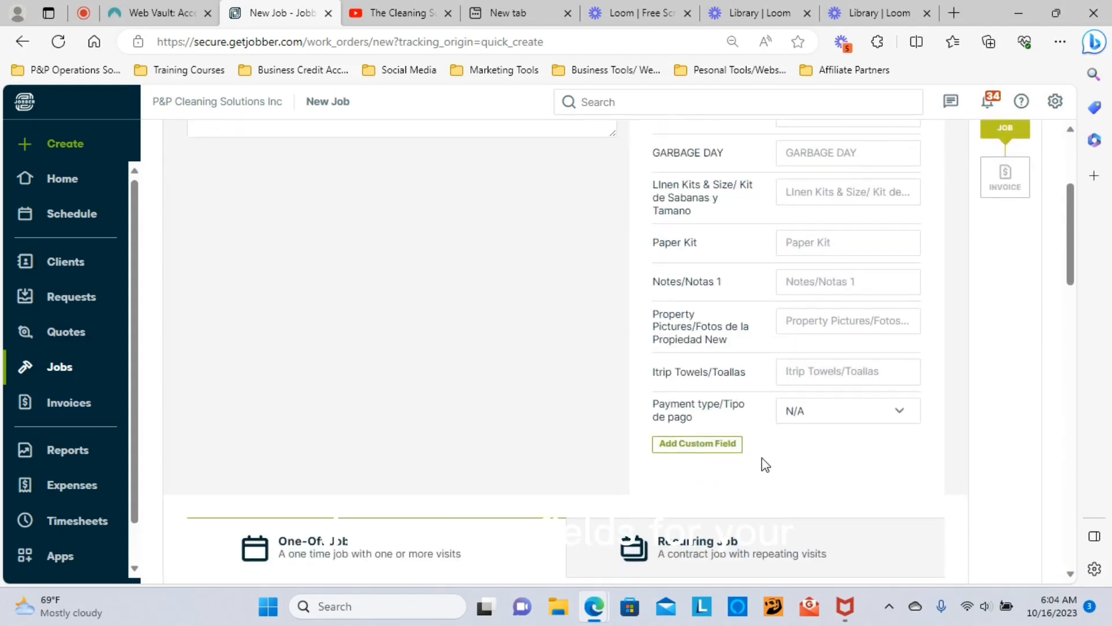
scroll(764, 456, "up", 1)
scroll(766, 457, "up", 1)
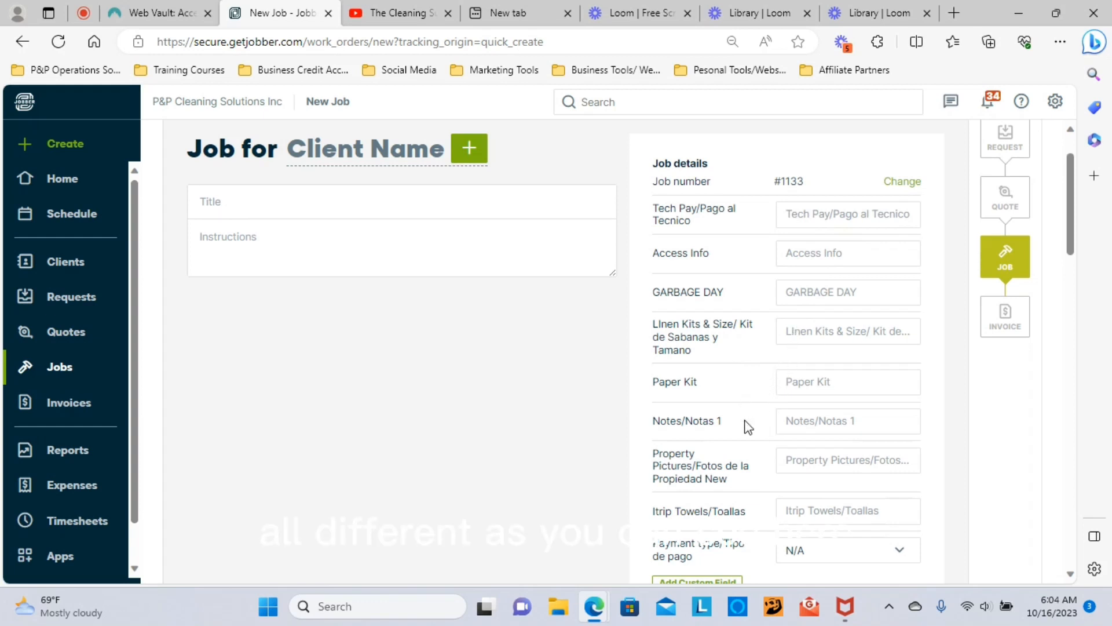
scroll(748, 426, "down", 2)
scroll(770, 348, "up", 2)
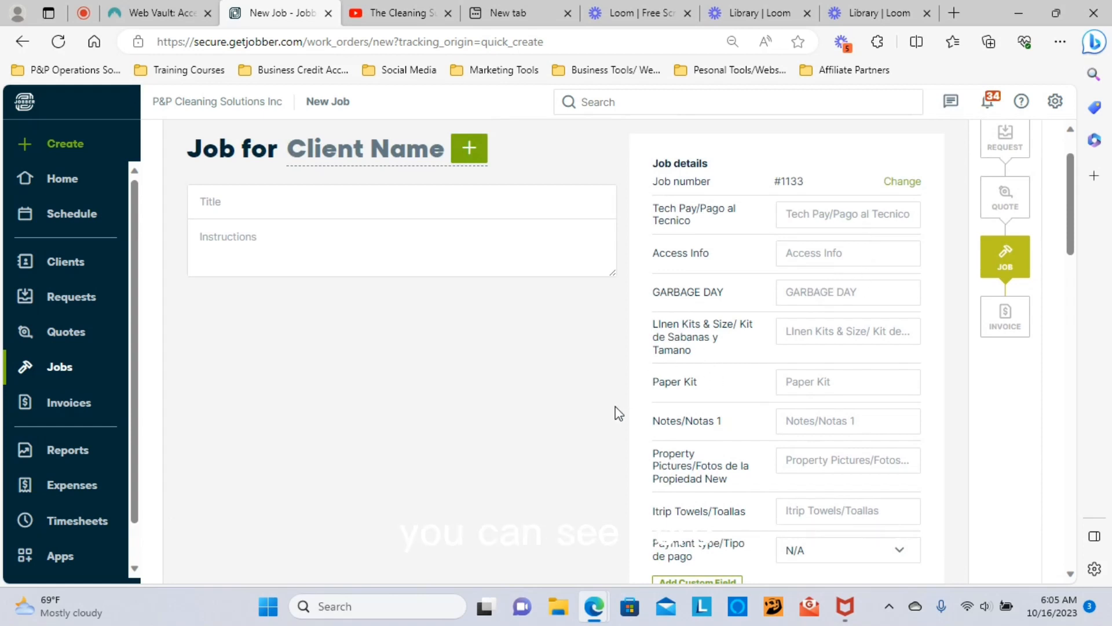
scroll(613, 411, "down", 2)
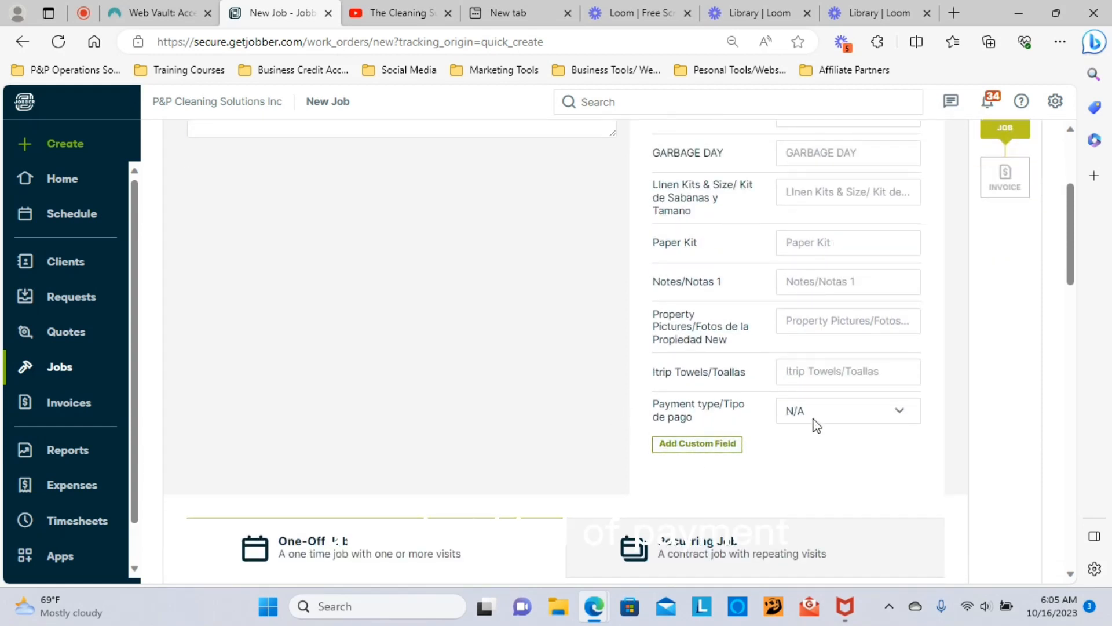
left_click(900, 414)
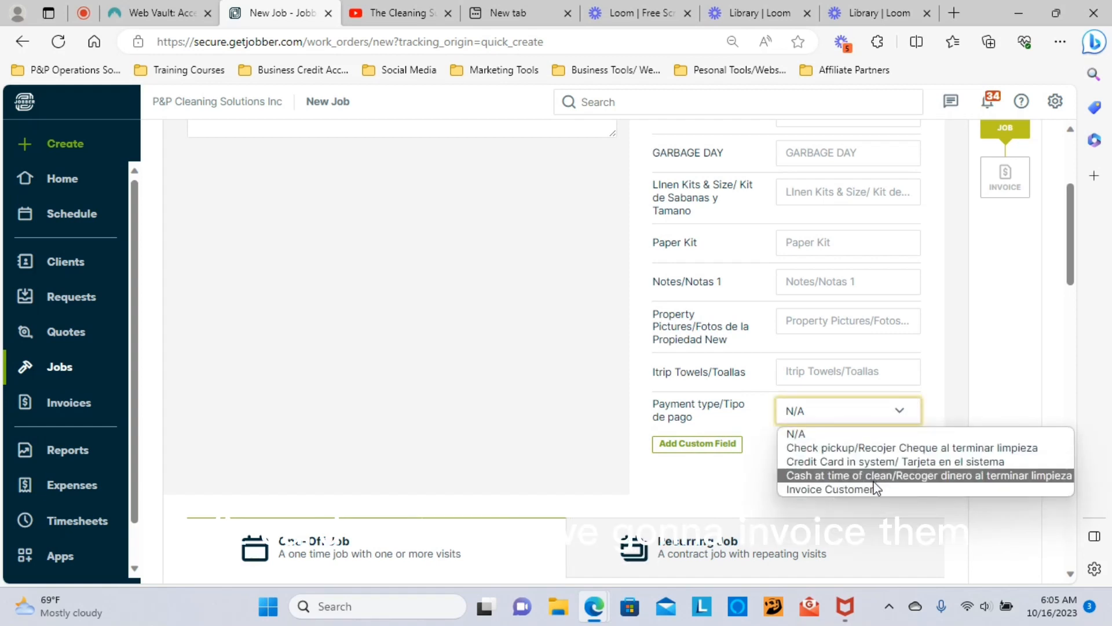
left_click(583, 402)
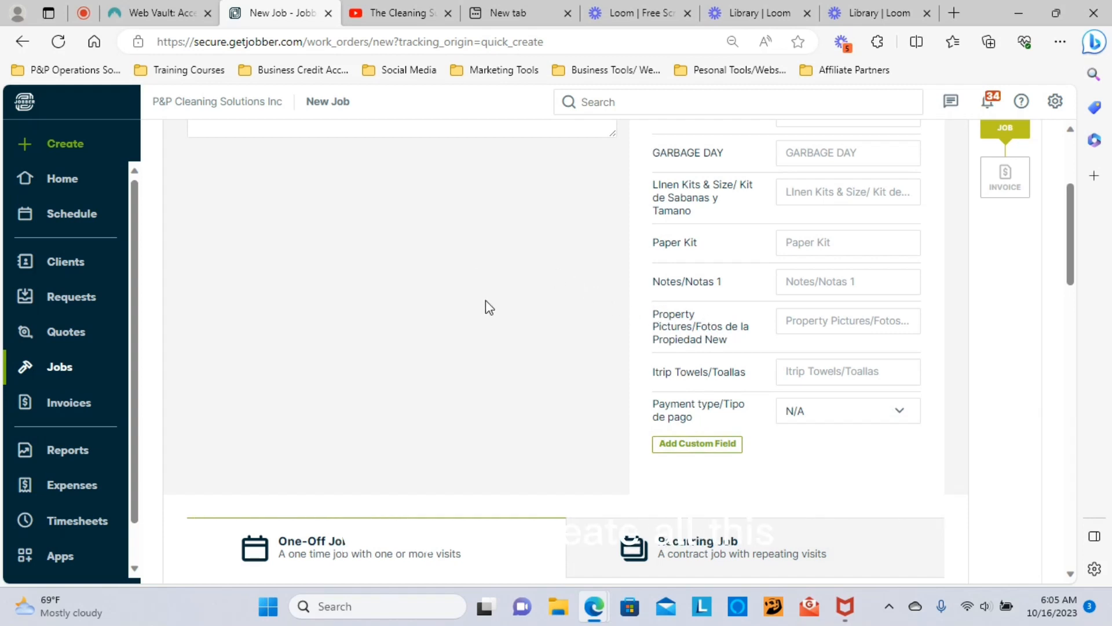
scroll(400, 308, "down", 6)
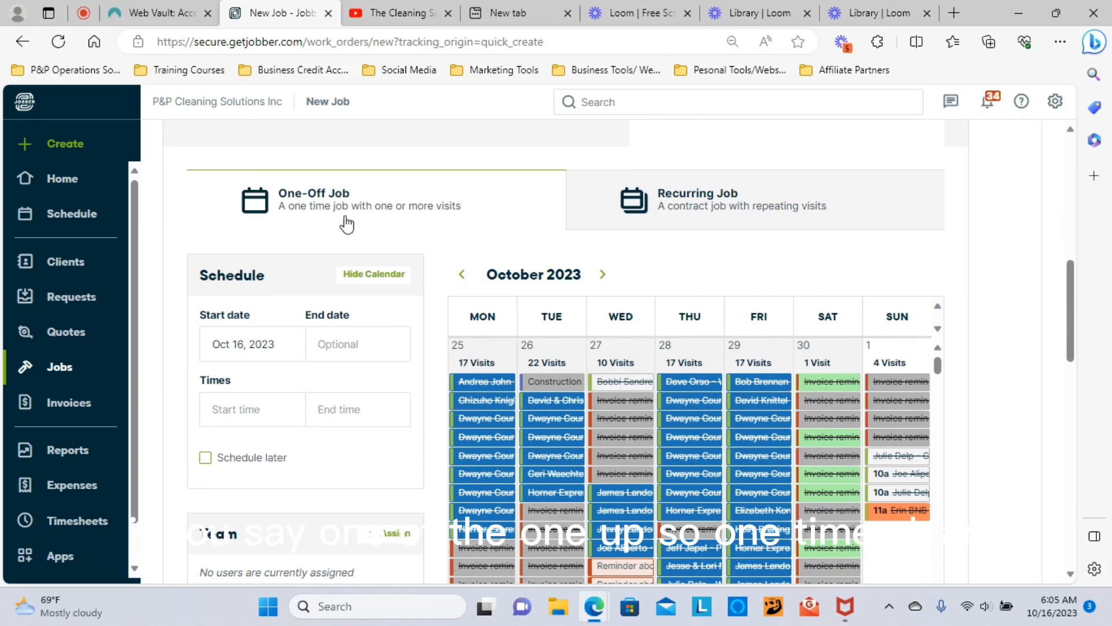
scroll(285, 311, "down", 1)
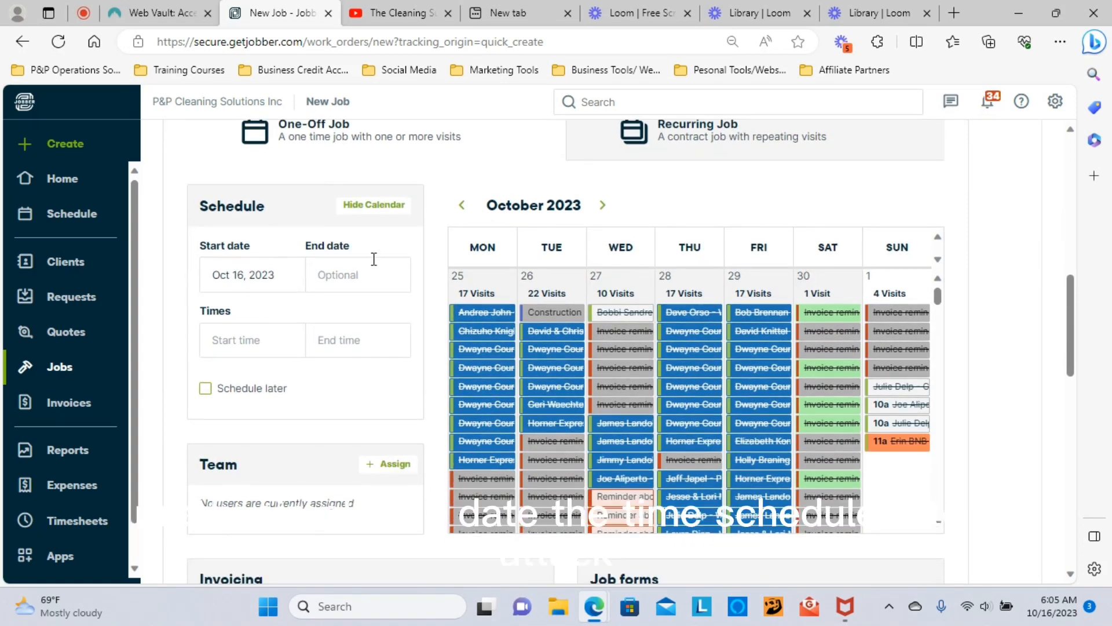
scroll(318, 411, "down", 2)
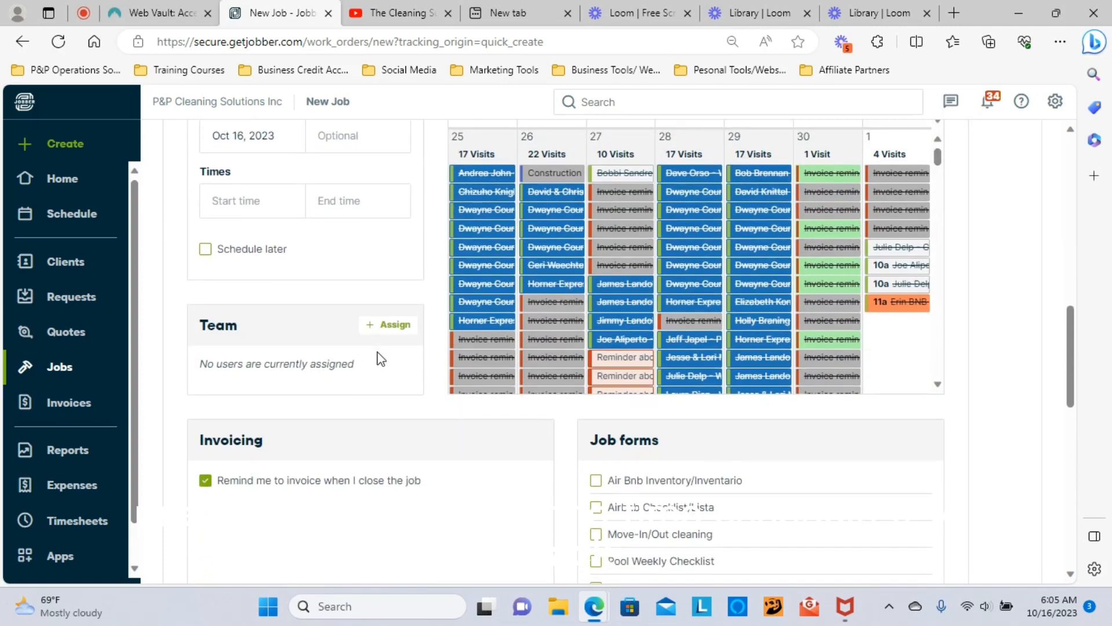
scroll(370, 385, "down", 2)
scroll(369, 388, "down", 1)
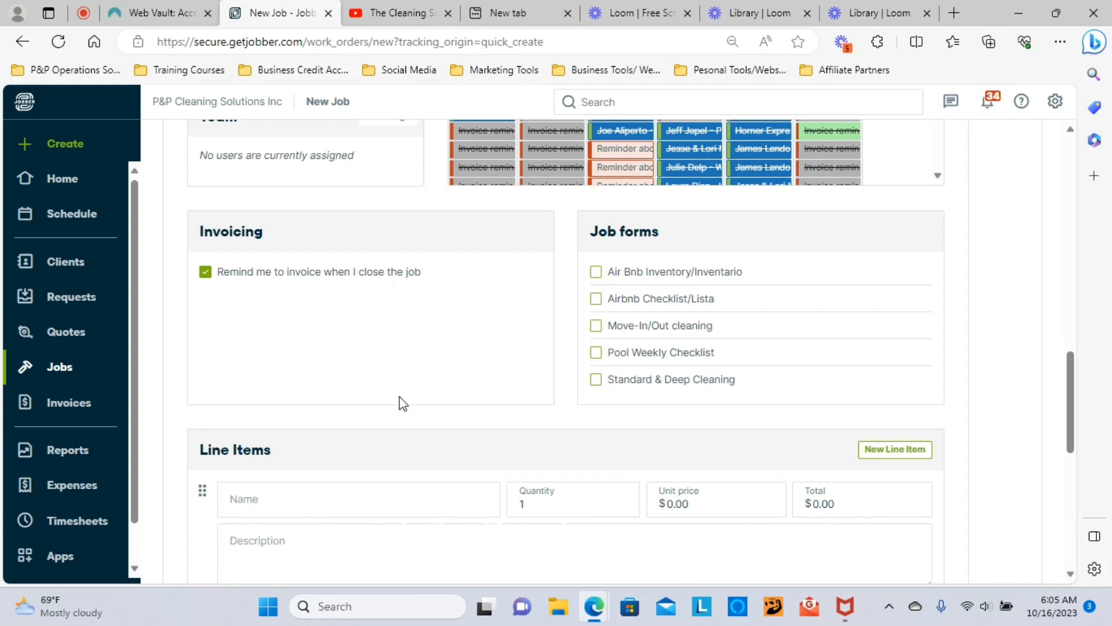
scroll(348, 406, "up", 1)
scroll(521, 347, "down", 2)
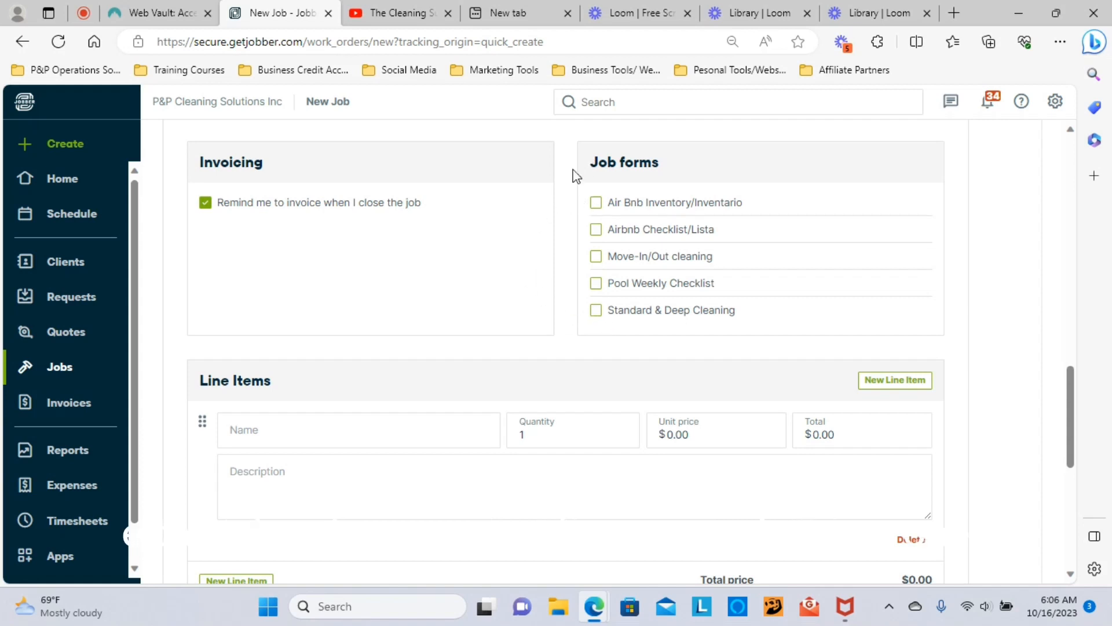
scroll(322, 293, "down", 3)
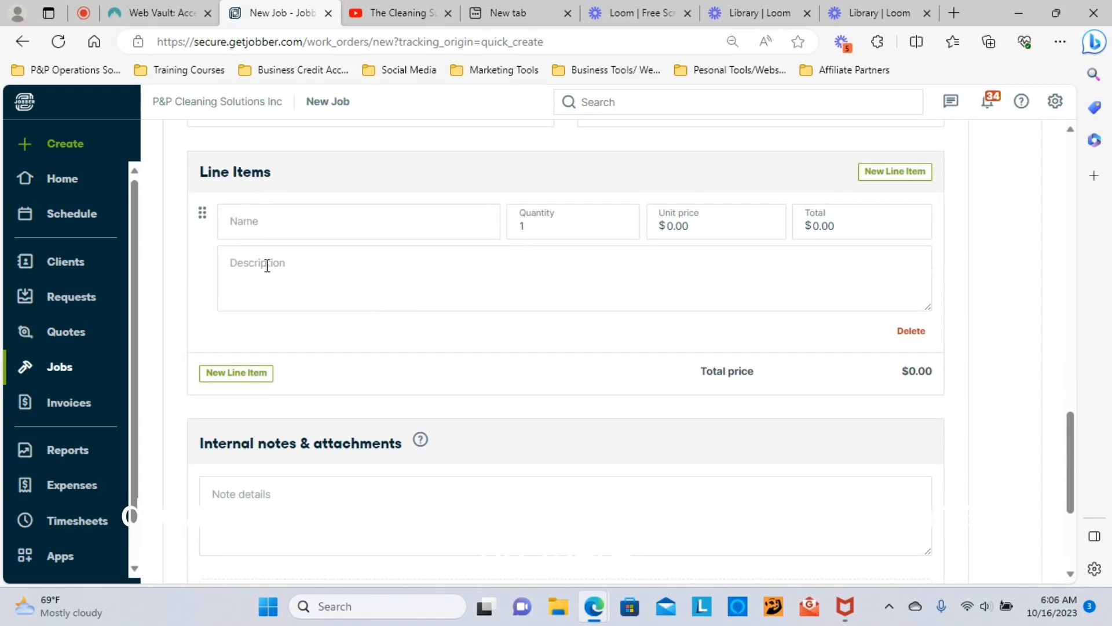
Step: Add the 'standard clean 1 bedroom 1 bath less than 1500 sqft' line item at $150.00
left_click(238, 219)
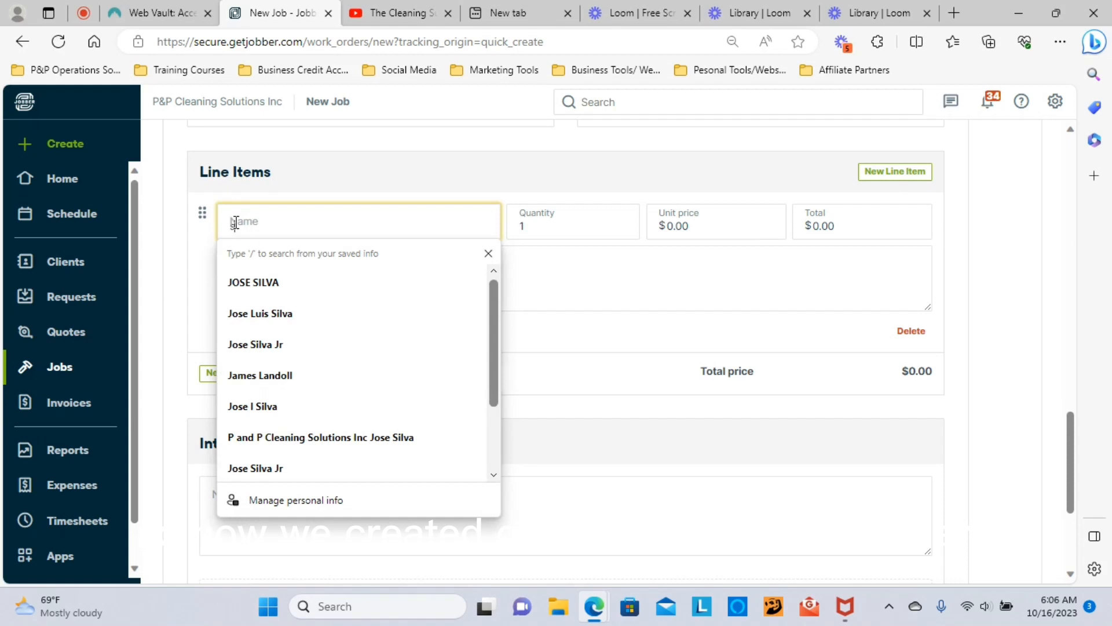
type("stand")
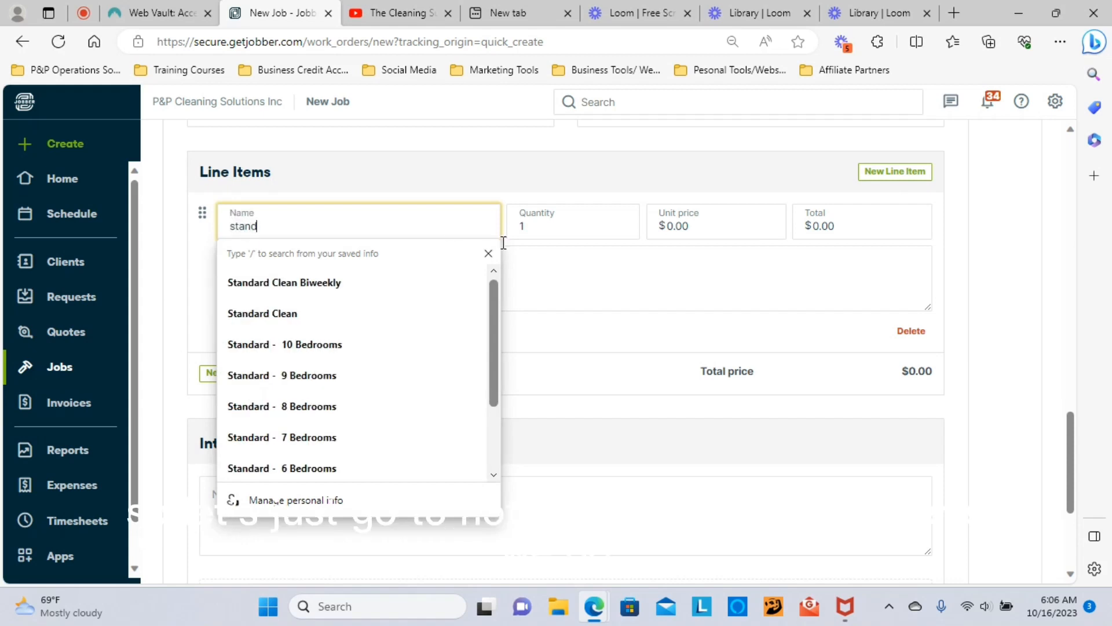
left_click(489, 256)
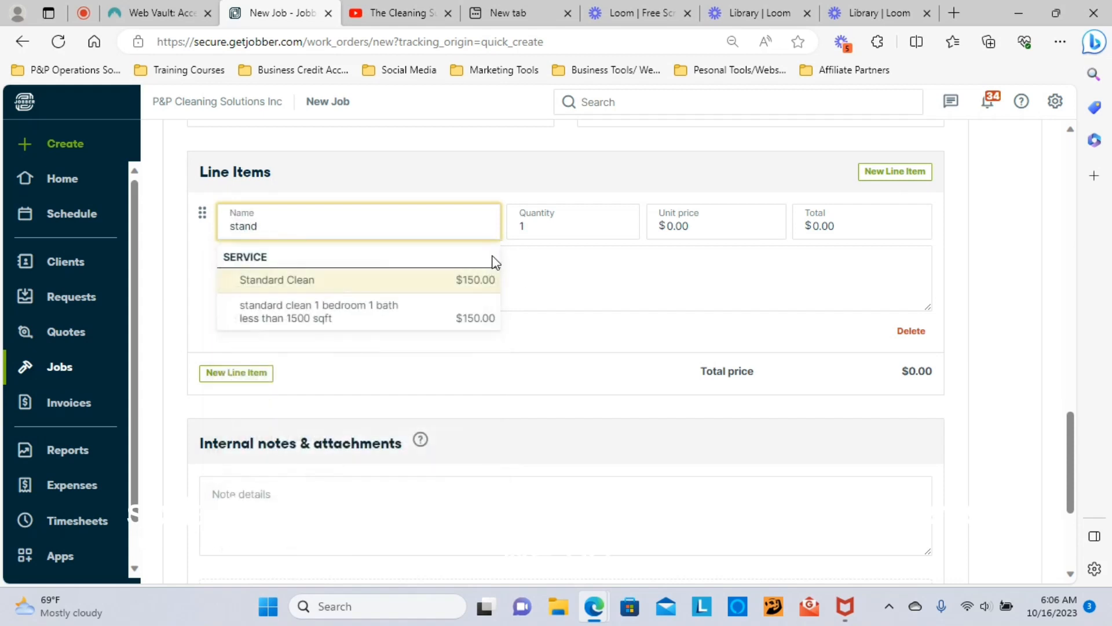
left_click(311, 321)
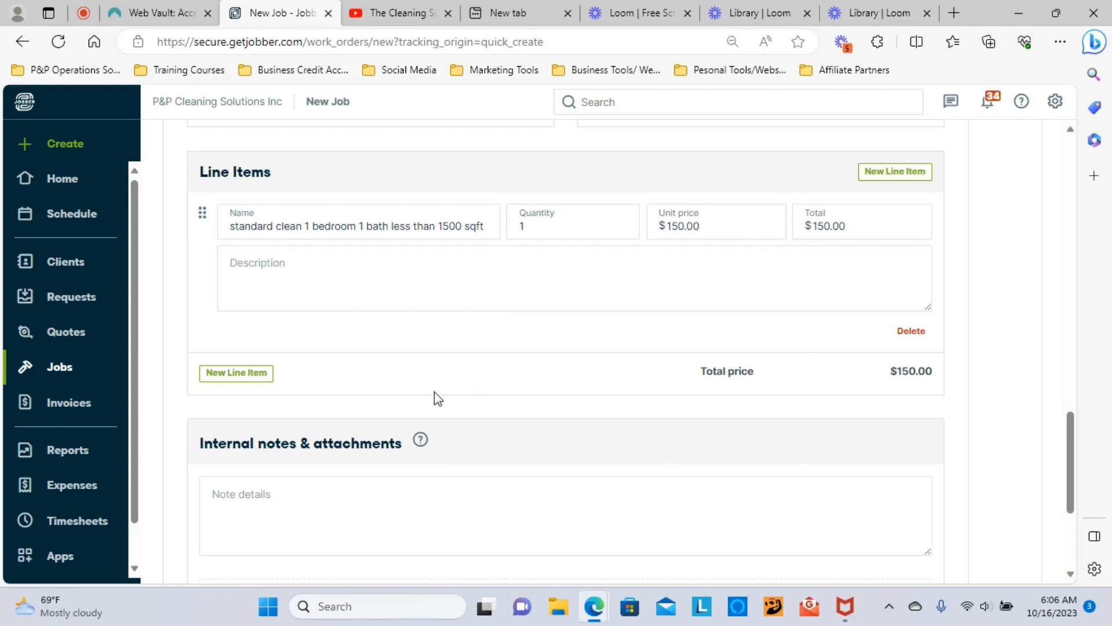
scroll(463, 377, "down", 4)
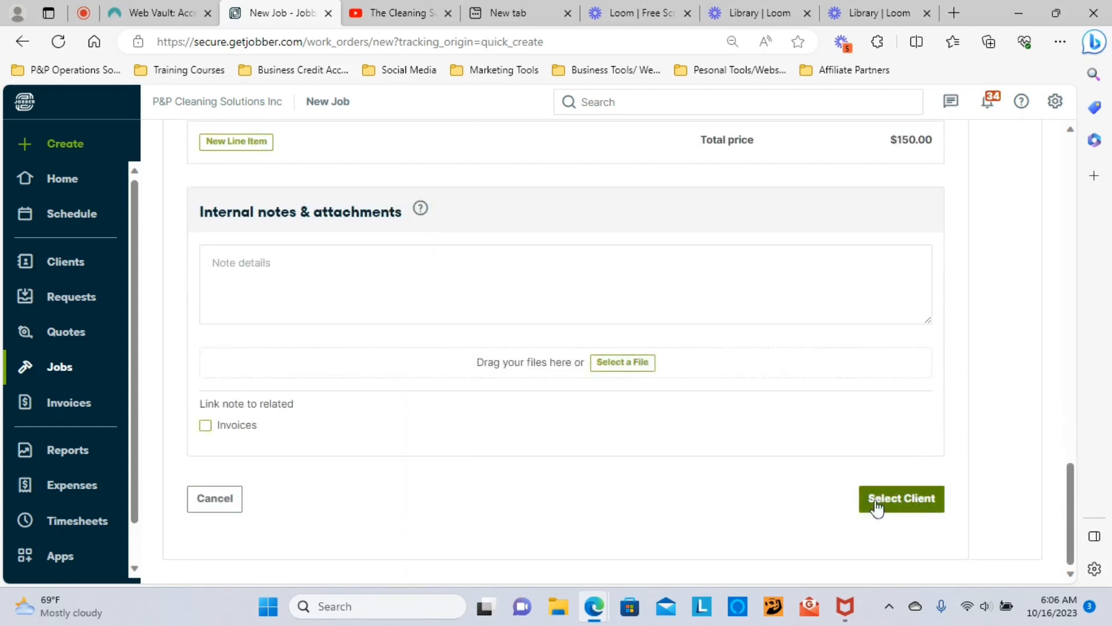
Step: Assign the job to the test client found by searching 'test'
scroll(661, 461, "up", 6)
scroll(660, 462, "up", 15)
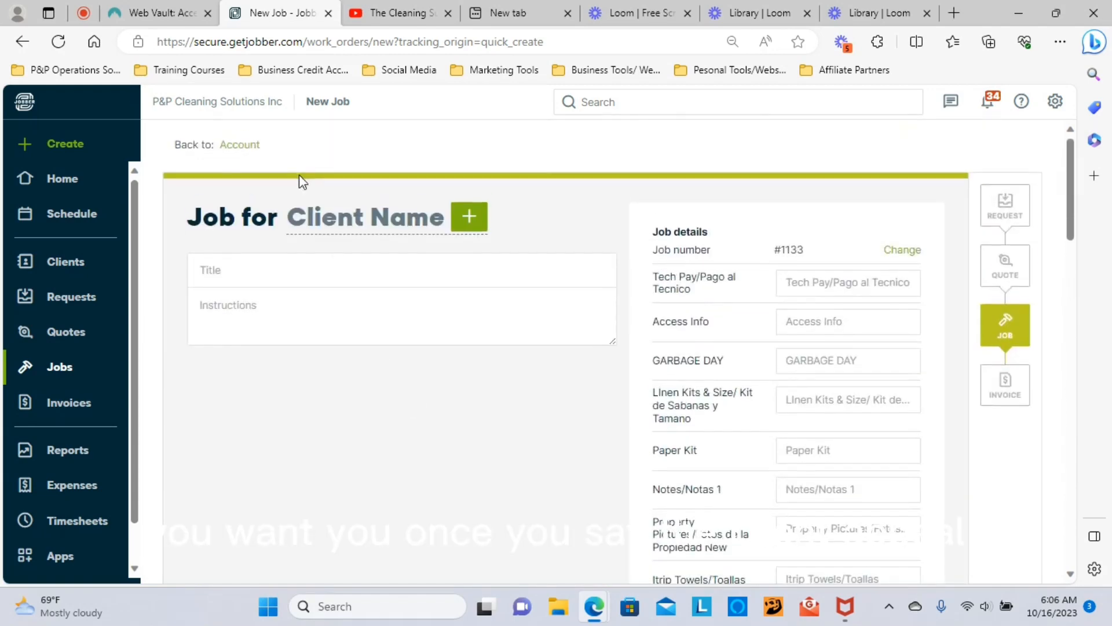
left_click(347, 225)
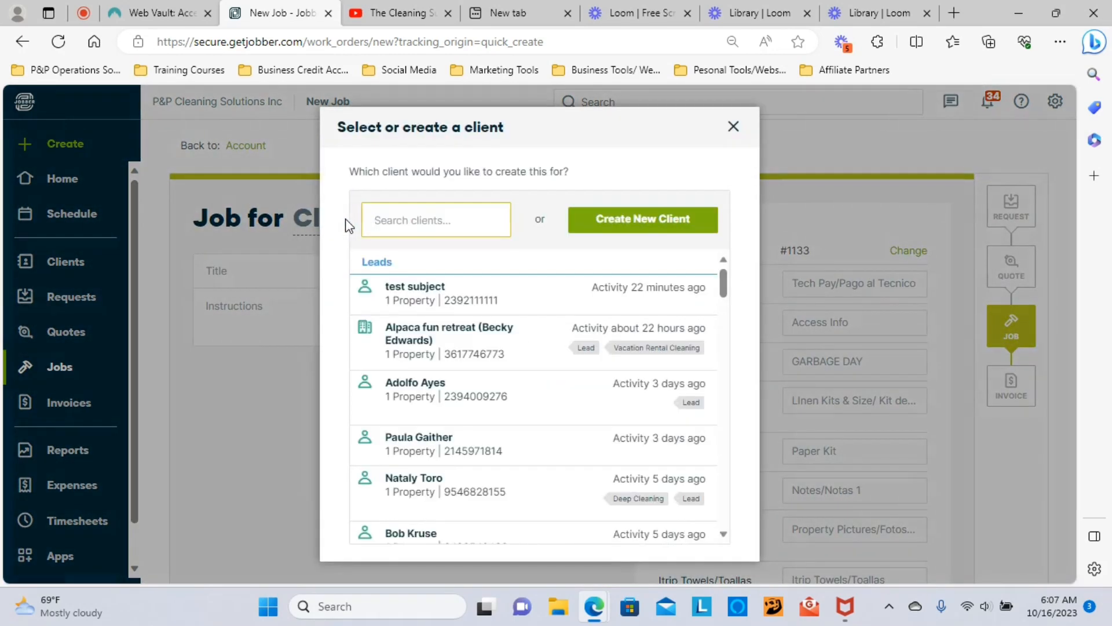
type("test")
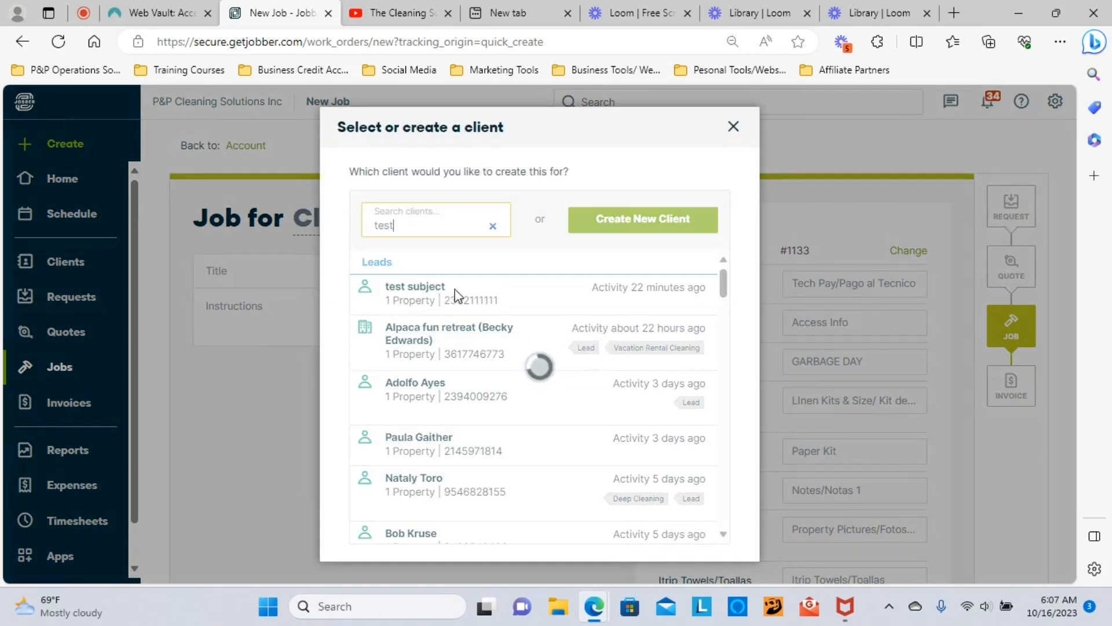
left_click(447, 332)
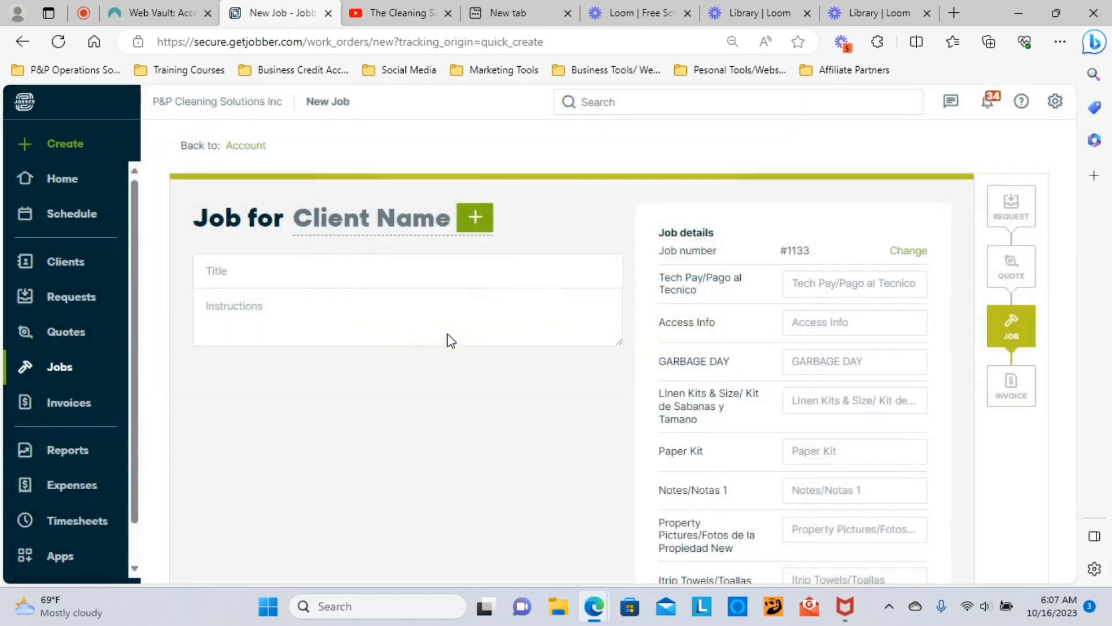
Step: Title the job Standard Clean from the saved-data suggestions
left_click(208, 268)
type("Stand")
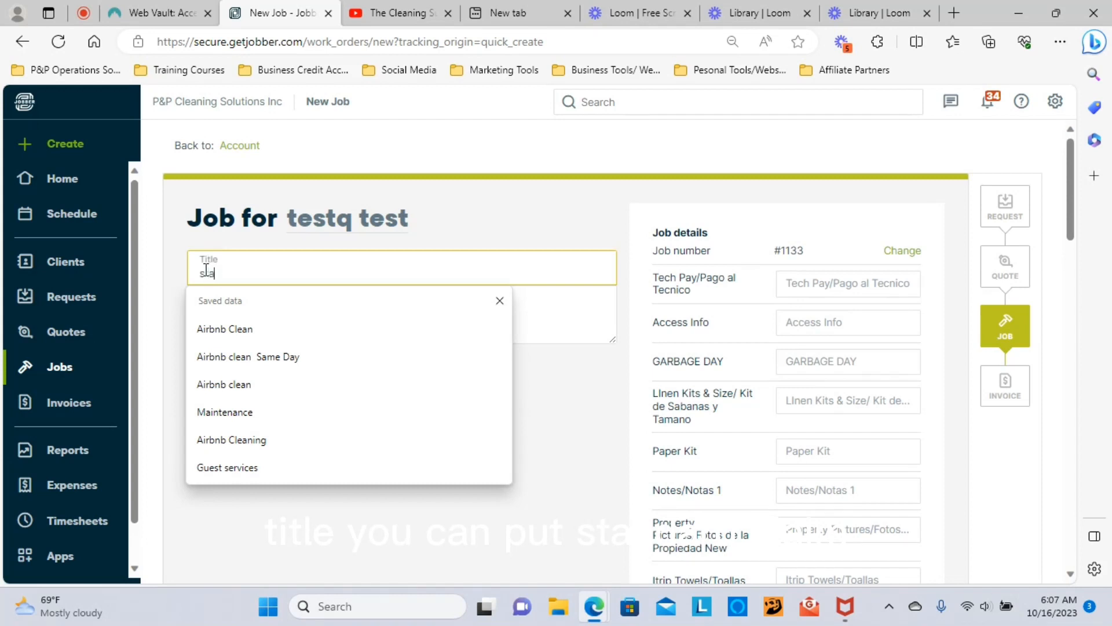
left_click(220, 330)
left_click(230, 358)
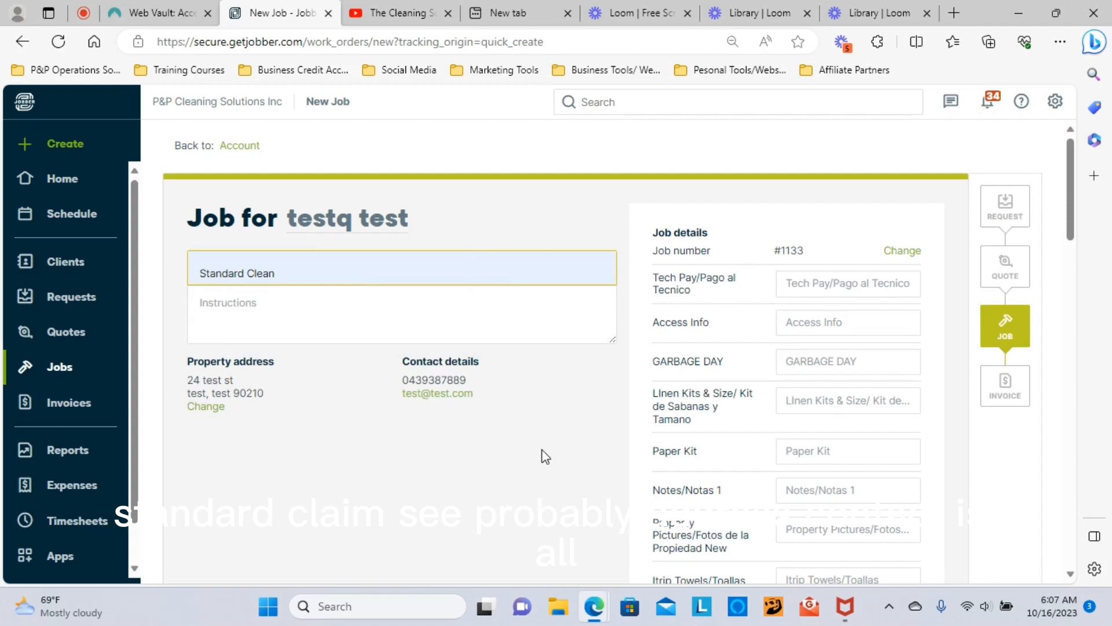
Step: Change the job title to Standard Clean Biweekly from the suggested titles
scroll(544, 456, "down", 15)
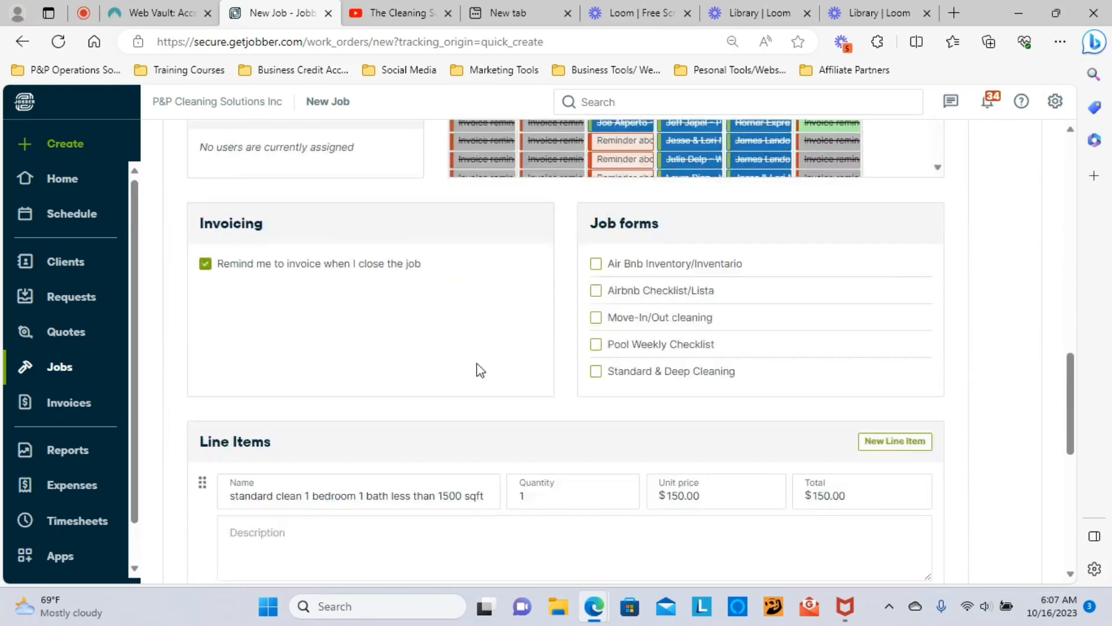
scroll(477, 367, "down", 5)
scroll(456, 487, "up", 5)
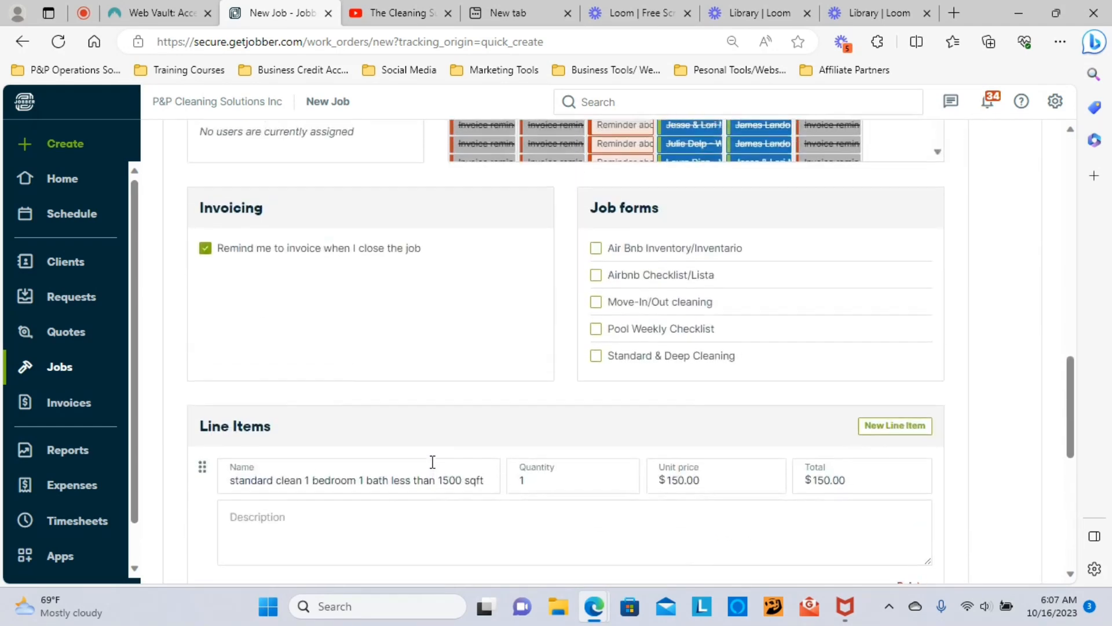
scroll(423, 454, "up", 8)
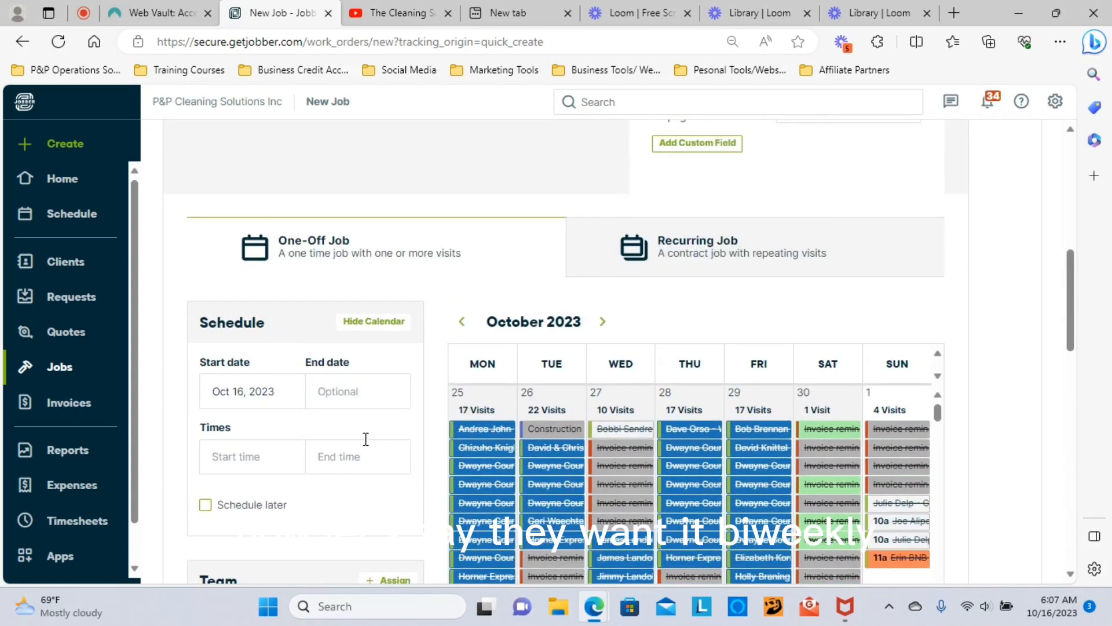
scroll(368, 446, "down", 9)
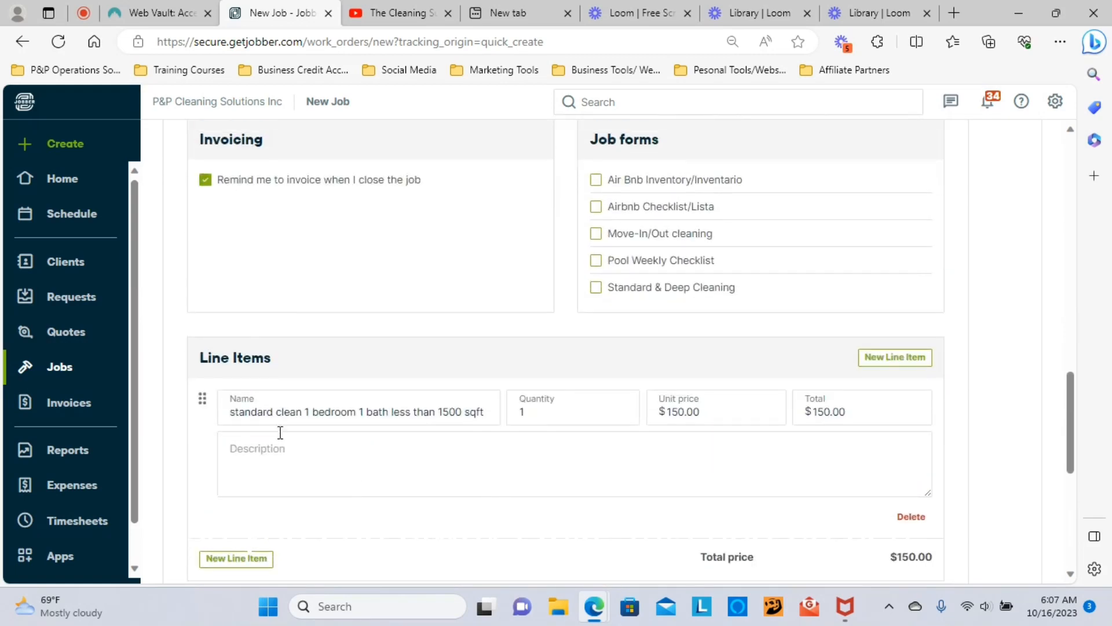
scroll(293, 429, "up", 12)
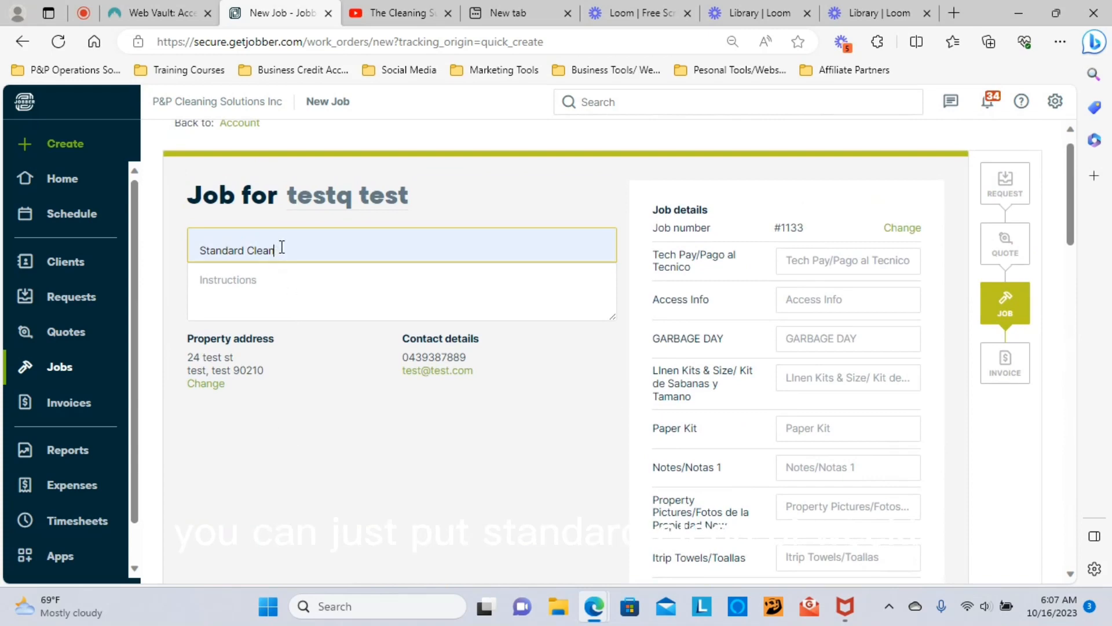
left_click(280, 245)
left_click(274, 302)
scroll(356, 218, "down", 7)
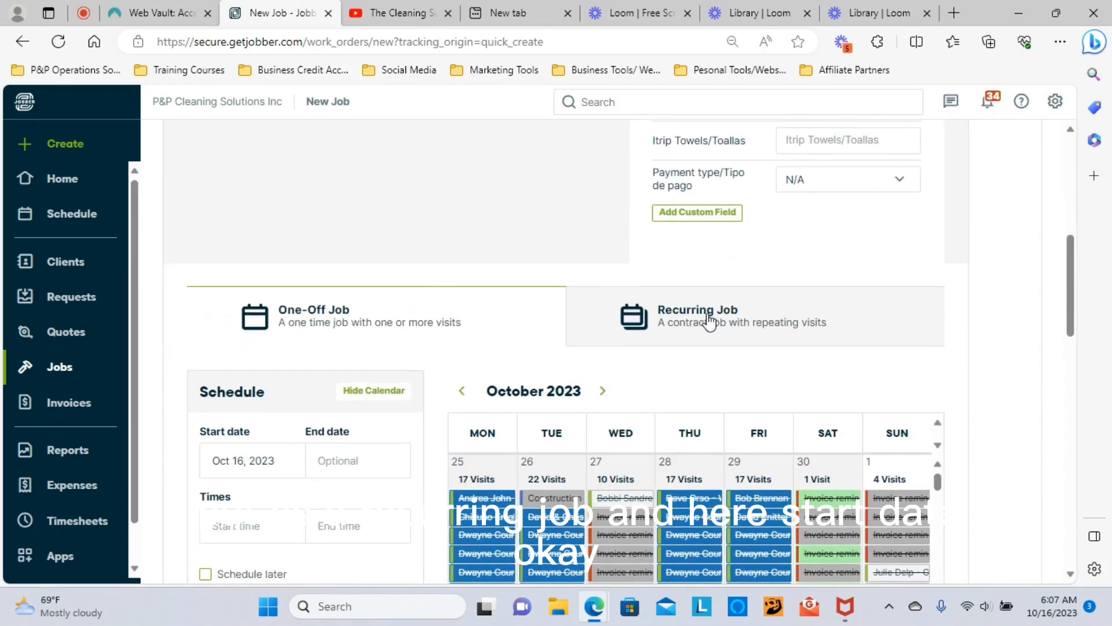
Step: Make the job recurring with a start date of October 20, 2023
double_click(708, 316)
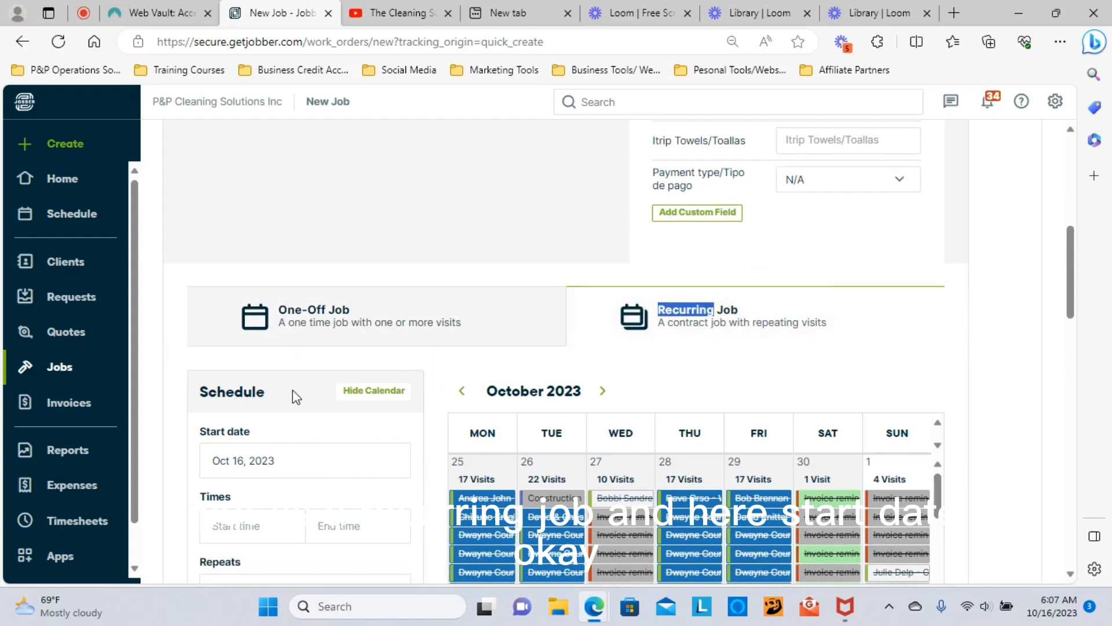
scroll(293, 390, "down", 3)
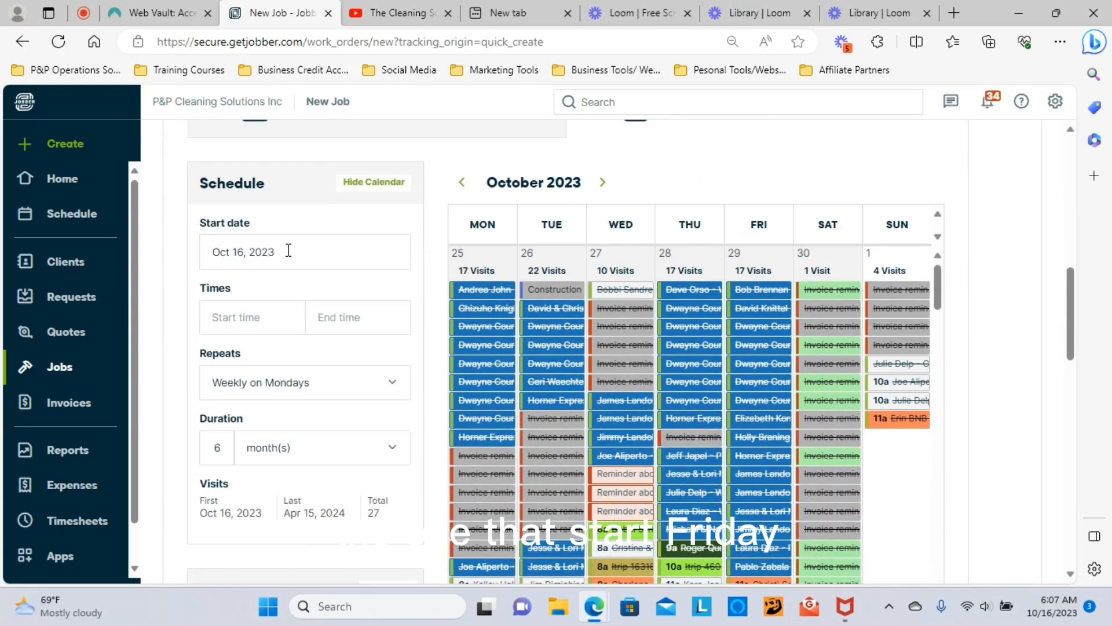
left_click(288, 250)
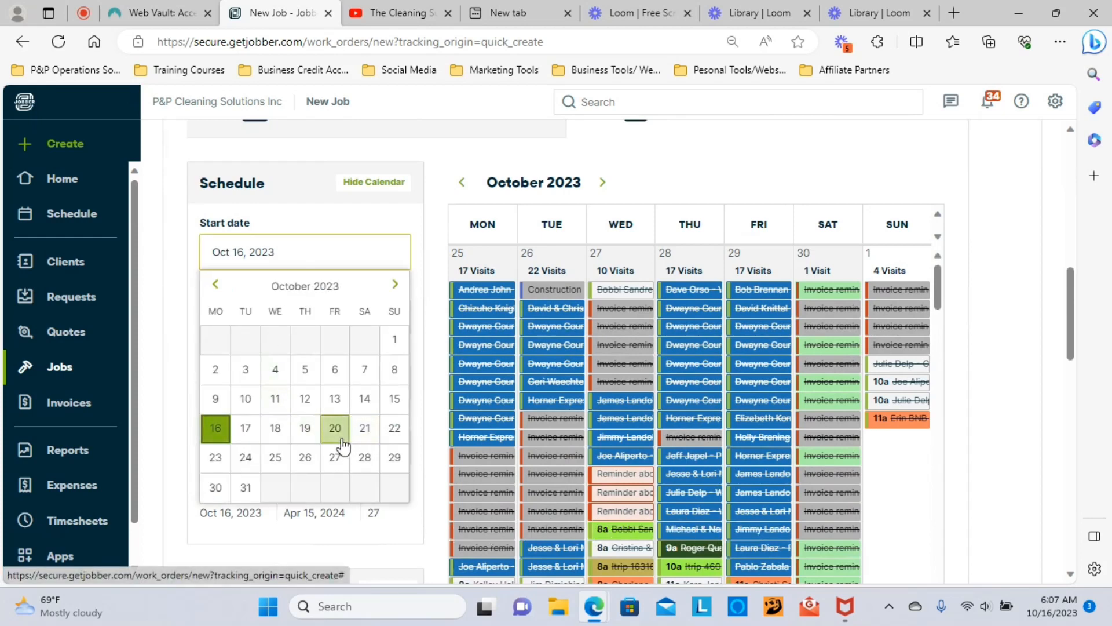
left_click(336, 439)
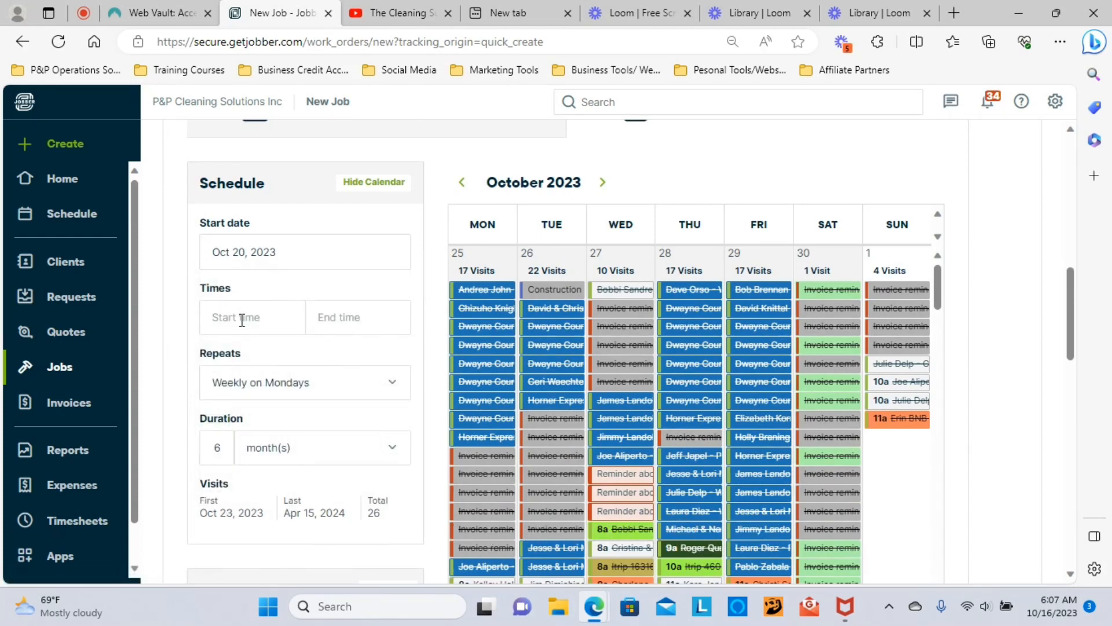
scroll(365, 356, "down", 2)
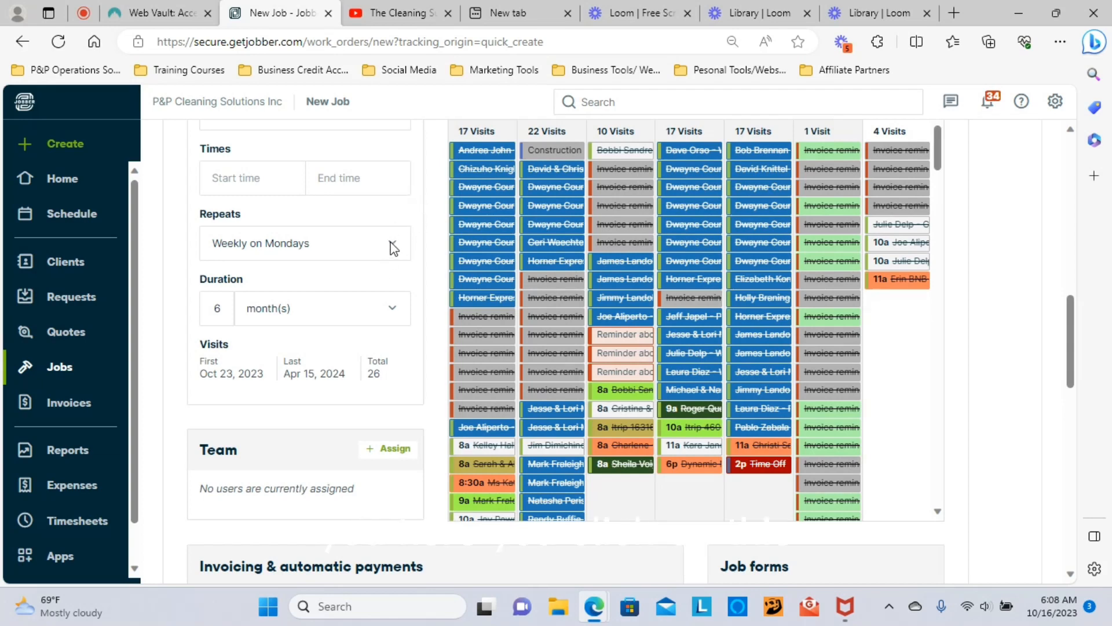
Step: Start a custom repeat schedule, add Thursday, then change the frequency from Weekly to Monthly
left_click(394, 248)
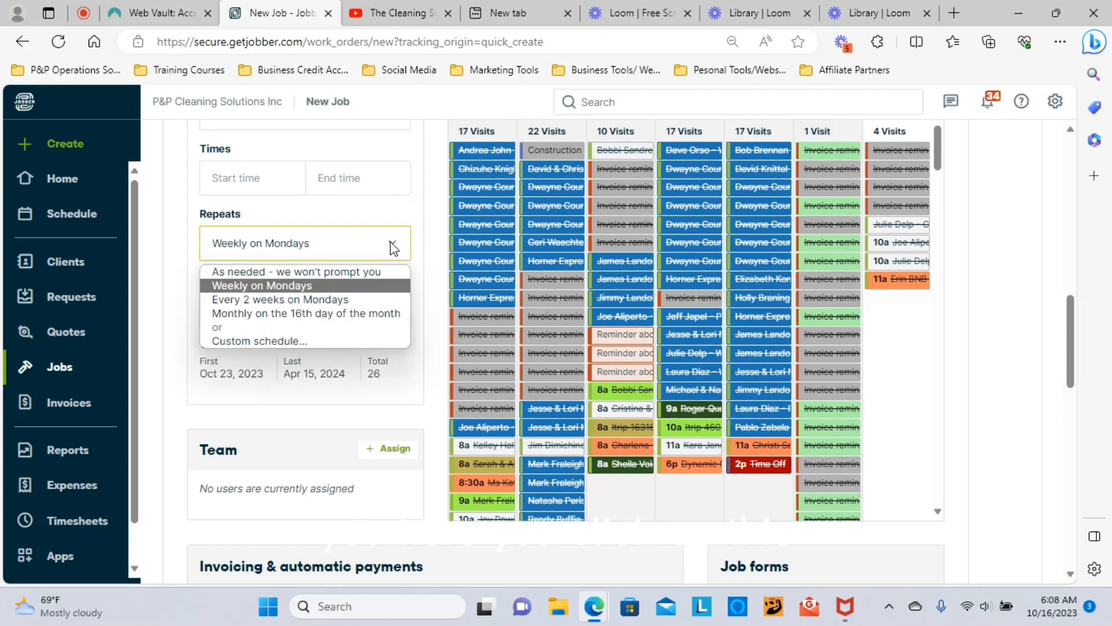
left_click(260, 341)
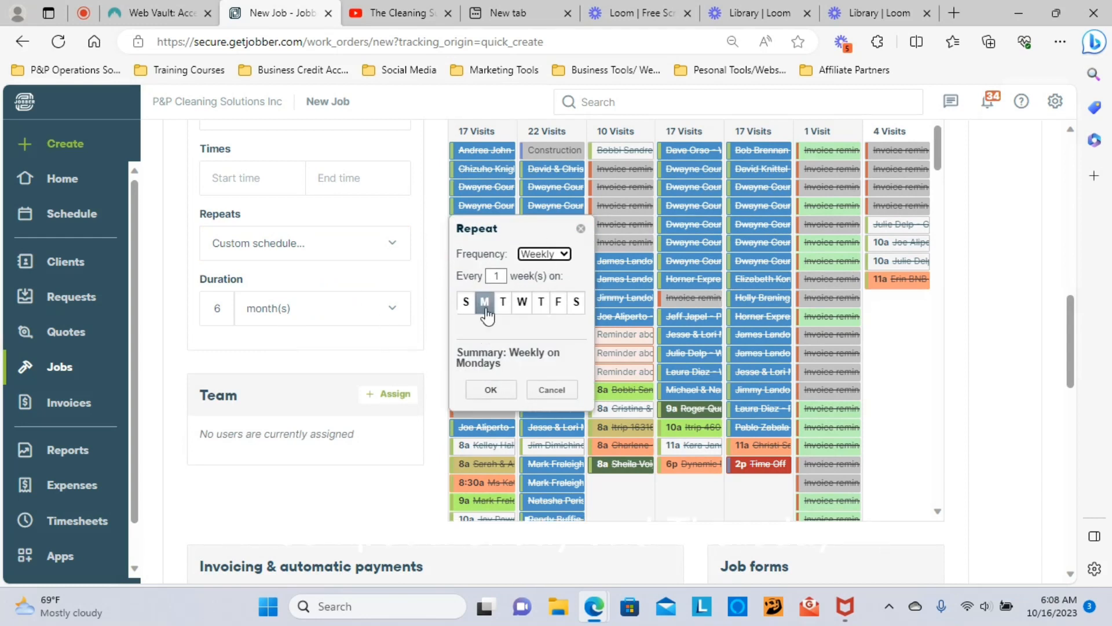
left_click(541, 302)
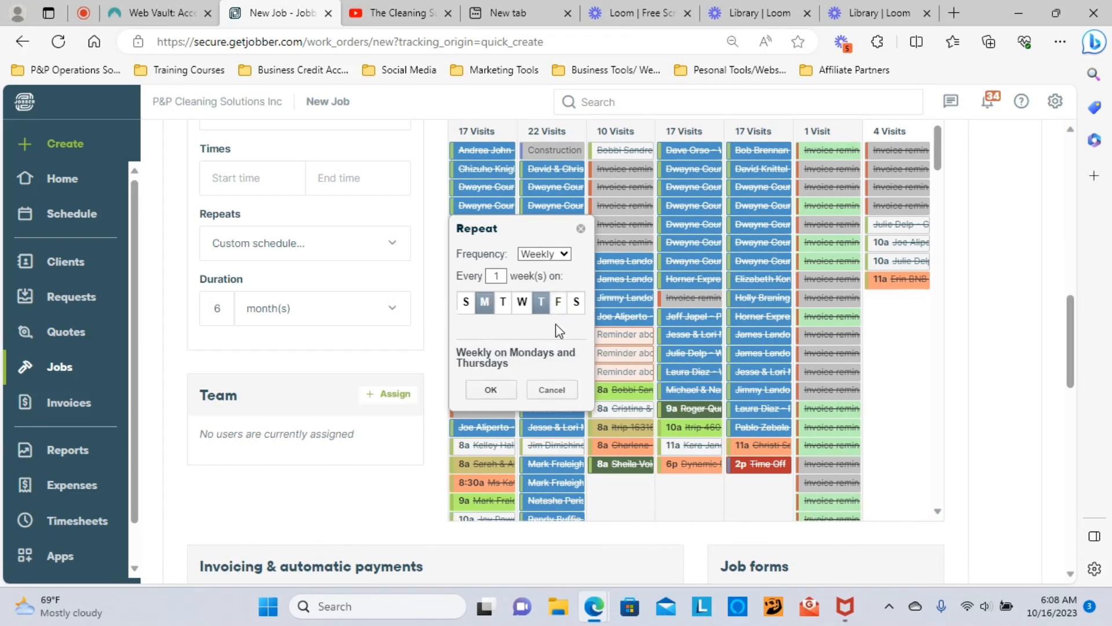
left_click(548, 255)
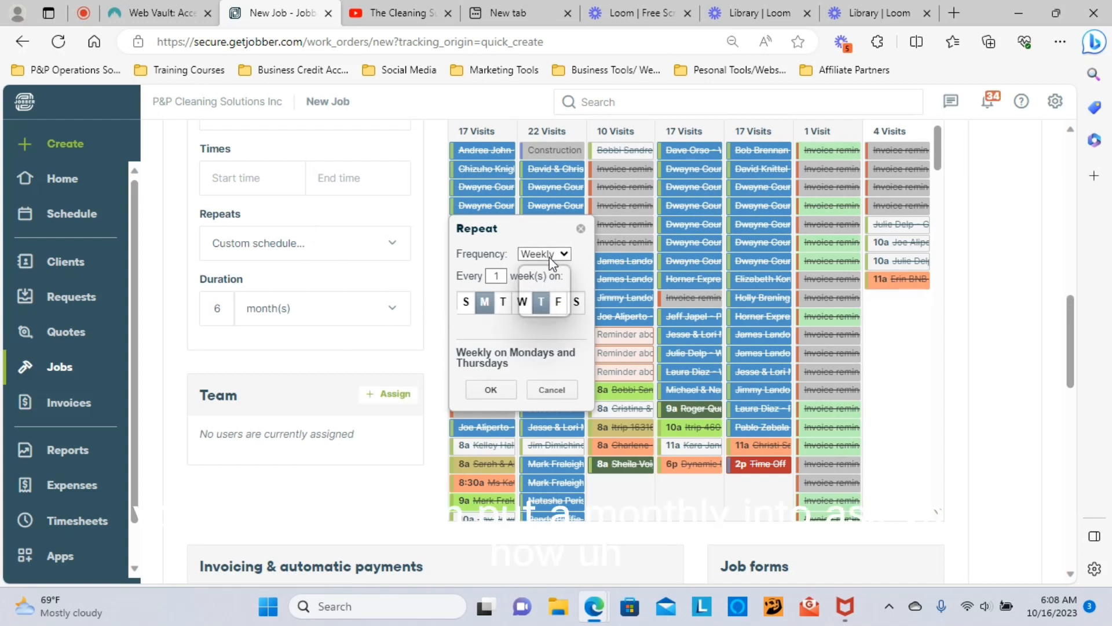
left_click(550, 292)
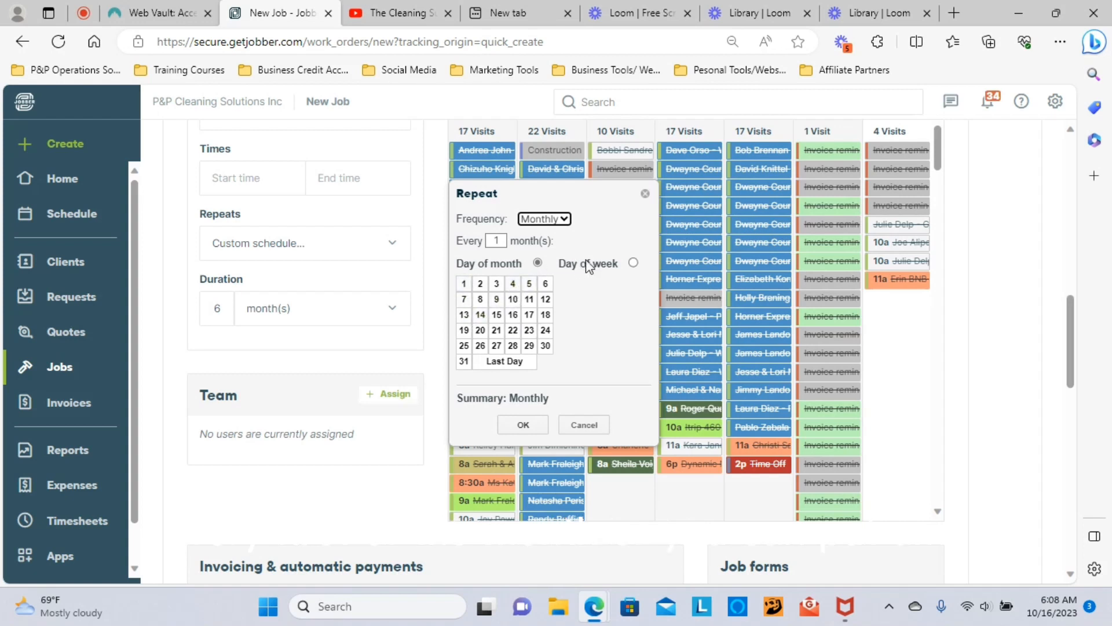
Step: Try monthly repeat options: the 5th of each month, then the first and fourth Fridays
left_click(633, 263)
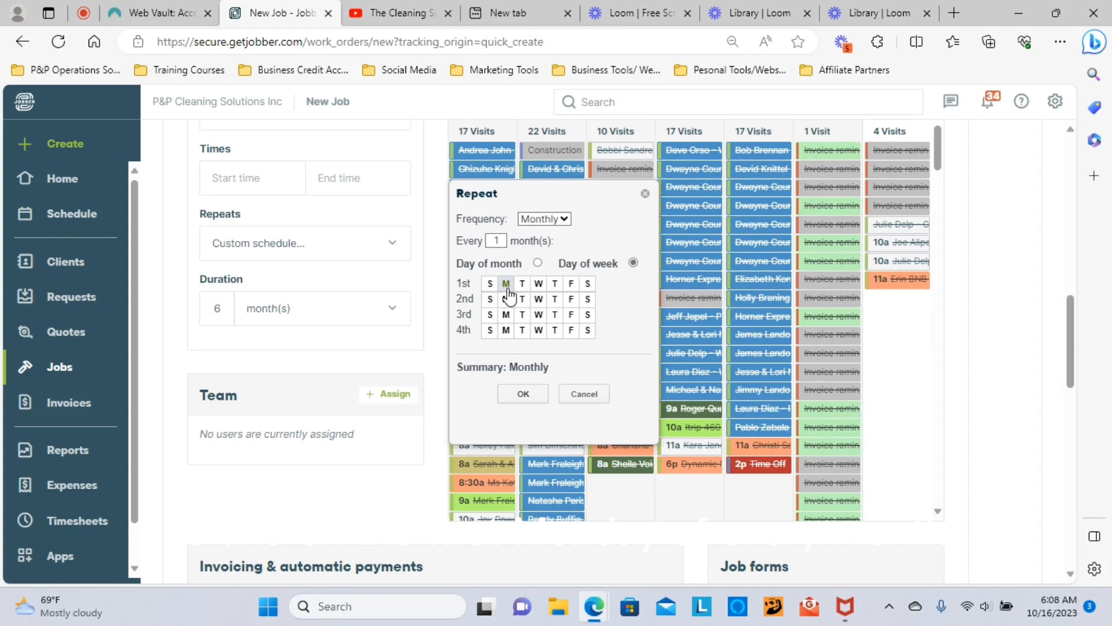
left_click(537, 263)
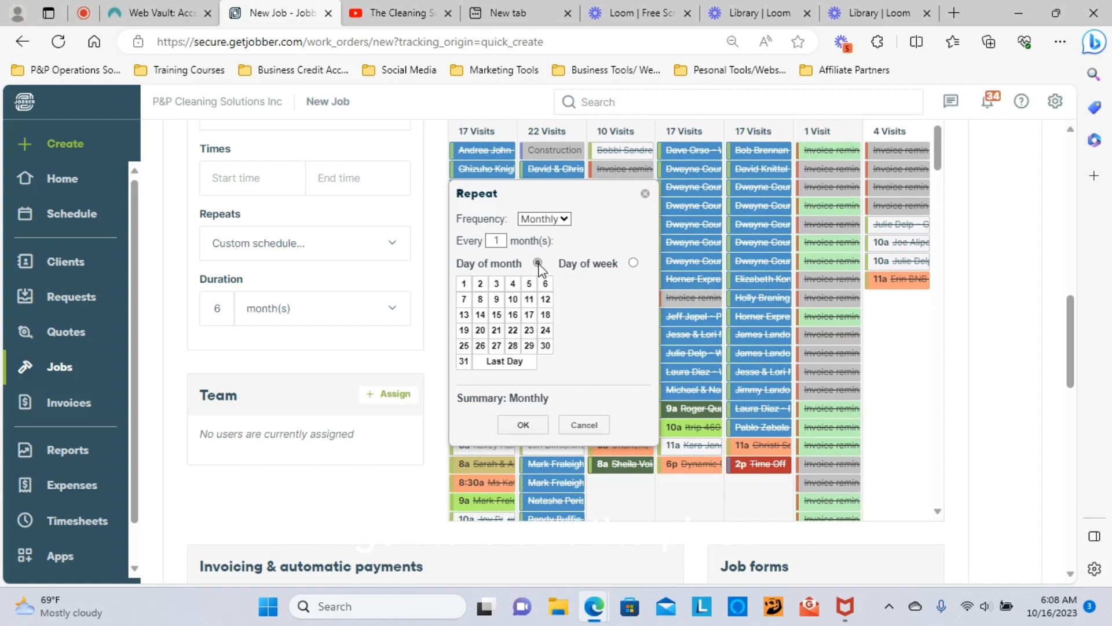
left_click(529, 283)
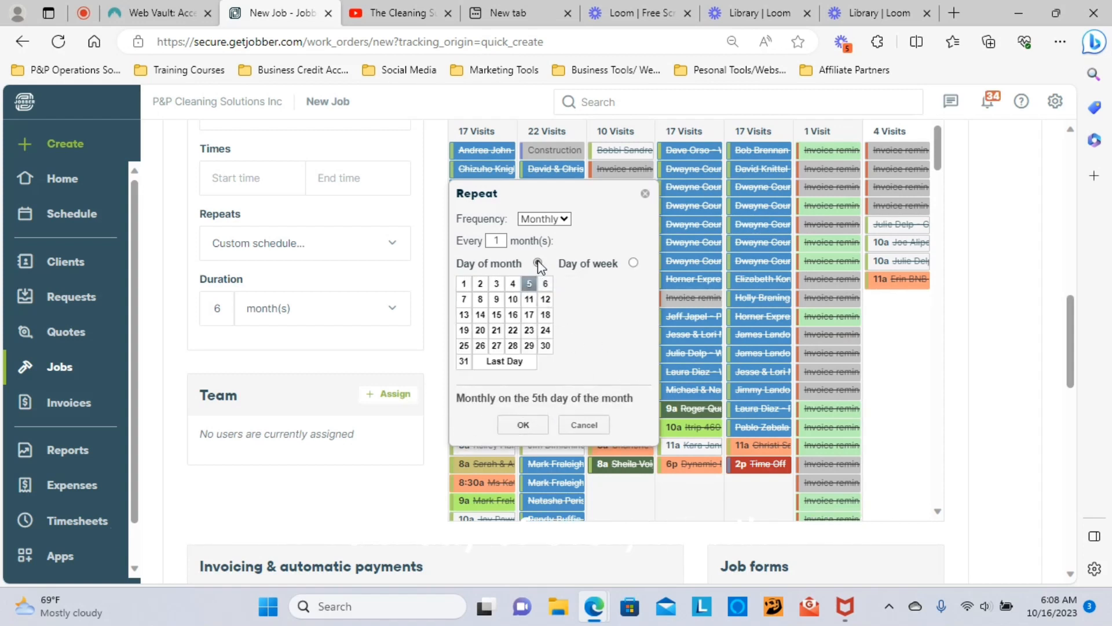
left_click(634, 263)
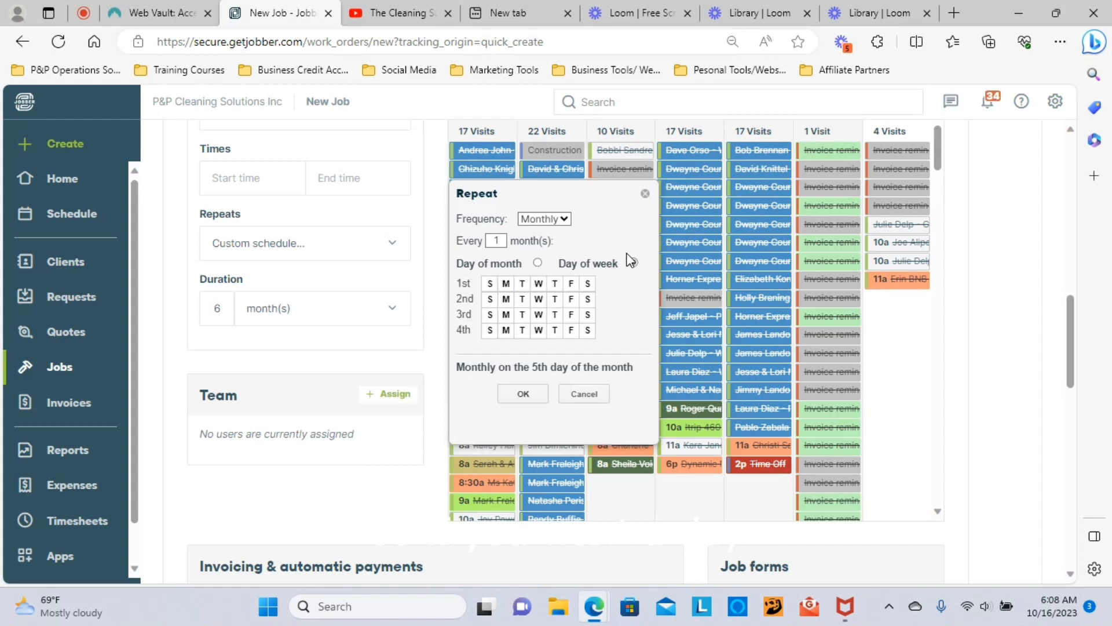
left_click(570, 283)
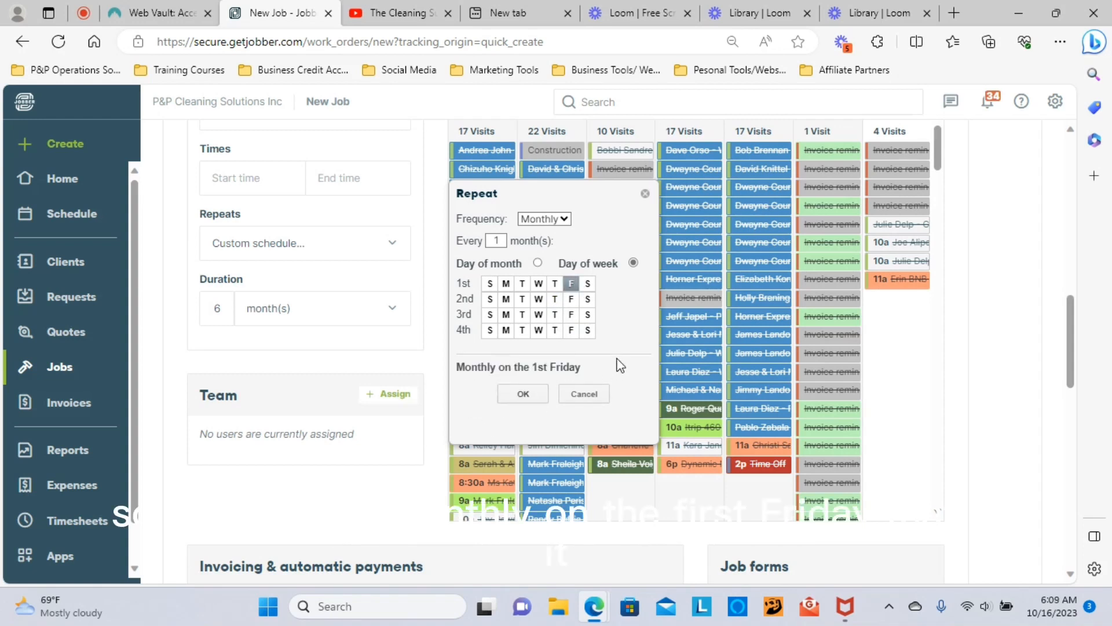
left_click(571, 329)
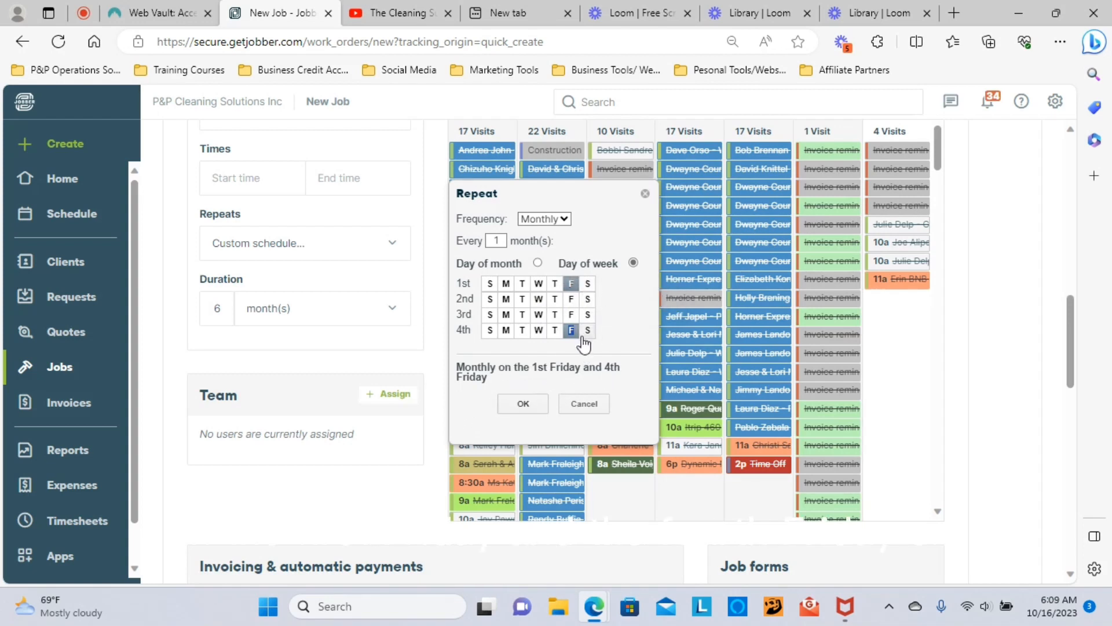
left_click(567, 285)
left_click(570, 284)
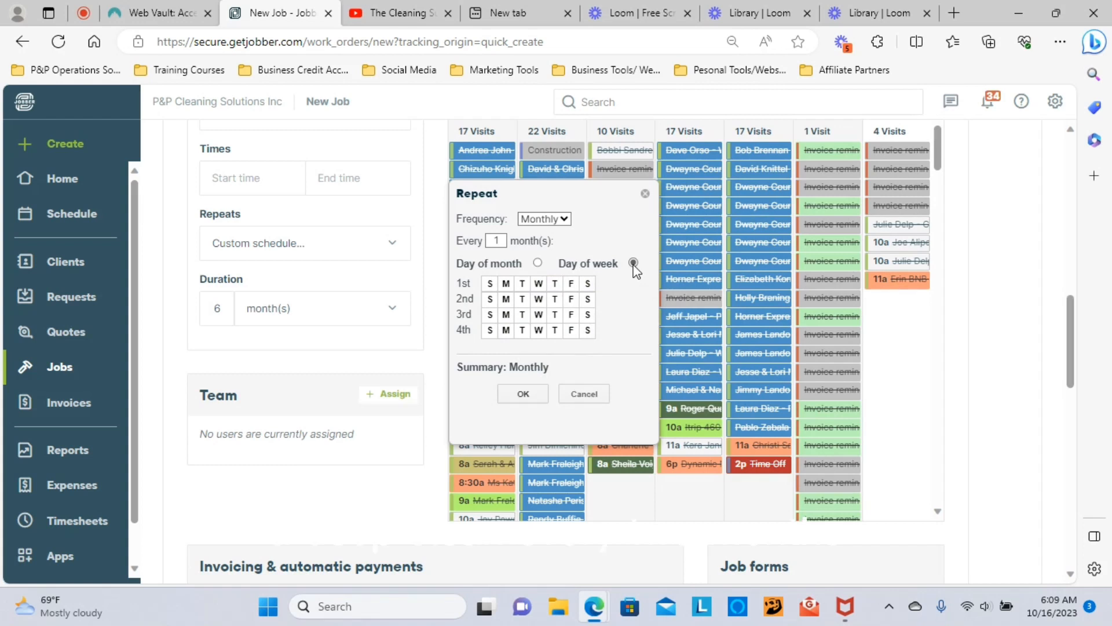
Step: Set the repeat to the 5th every 2 months, then cancel the custom schedule
double_click(504, 241)
type("2")
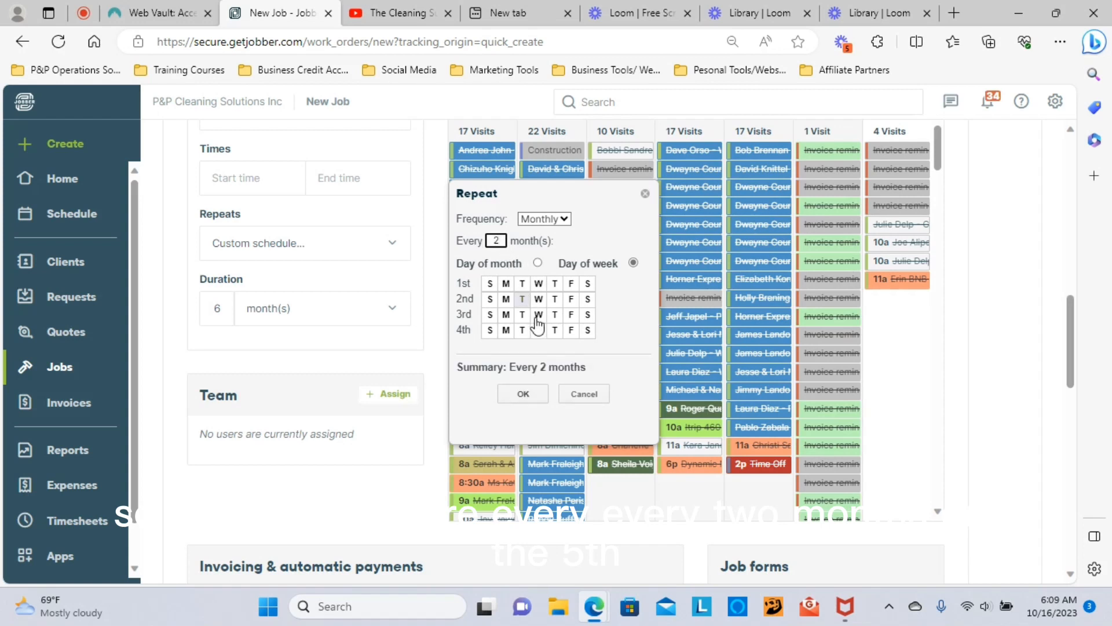
left_click(537, 263)
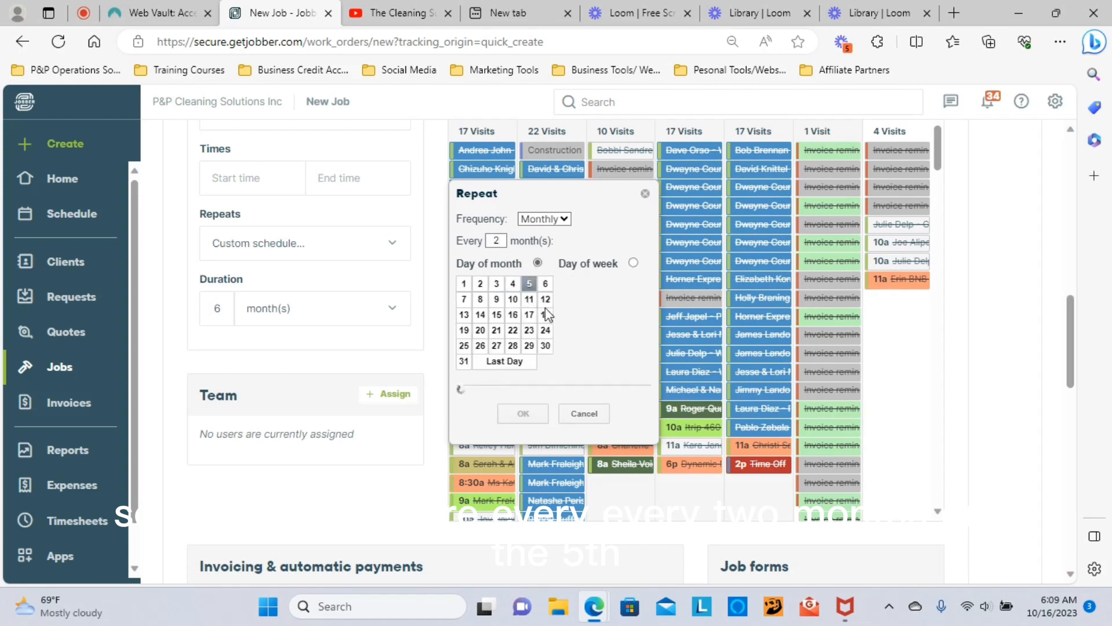
left_click(528, 283)
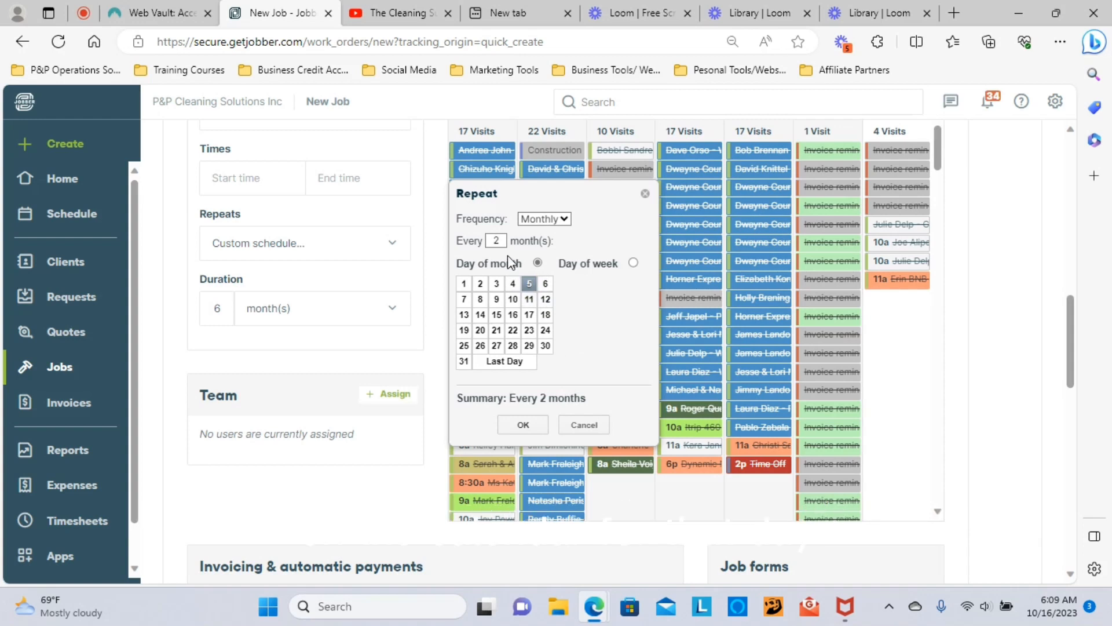
left_click(579, 426)
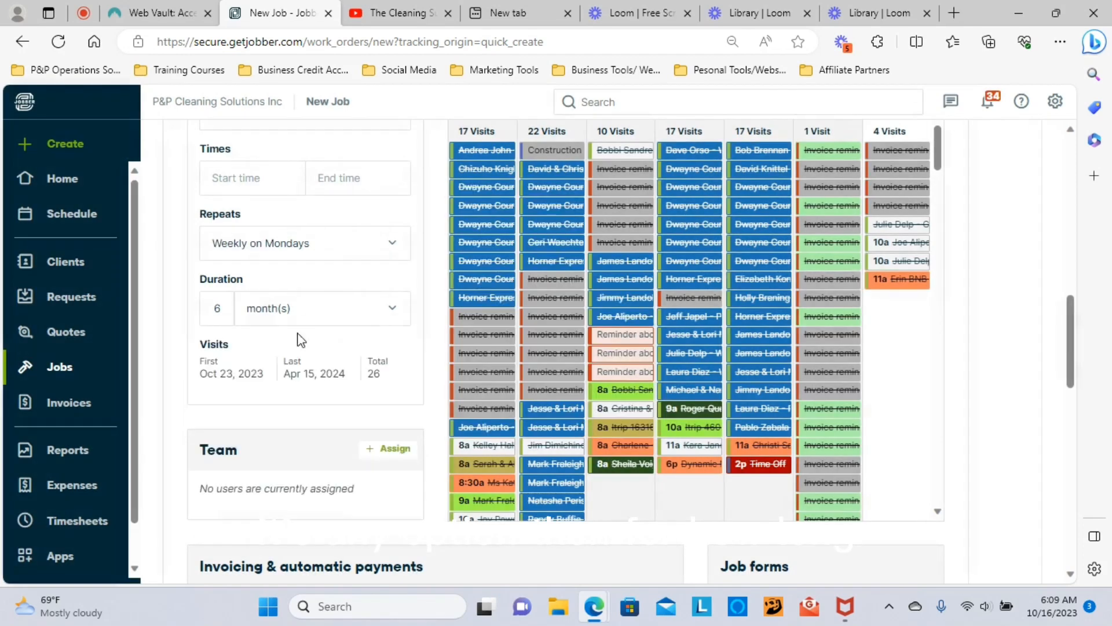
Step: Change the job duration unit to years, giving 6 years and 313 visits through Oct 15, 2029
left_click(398, 310)
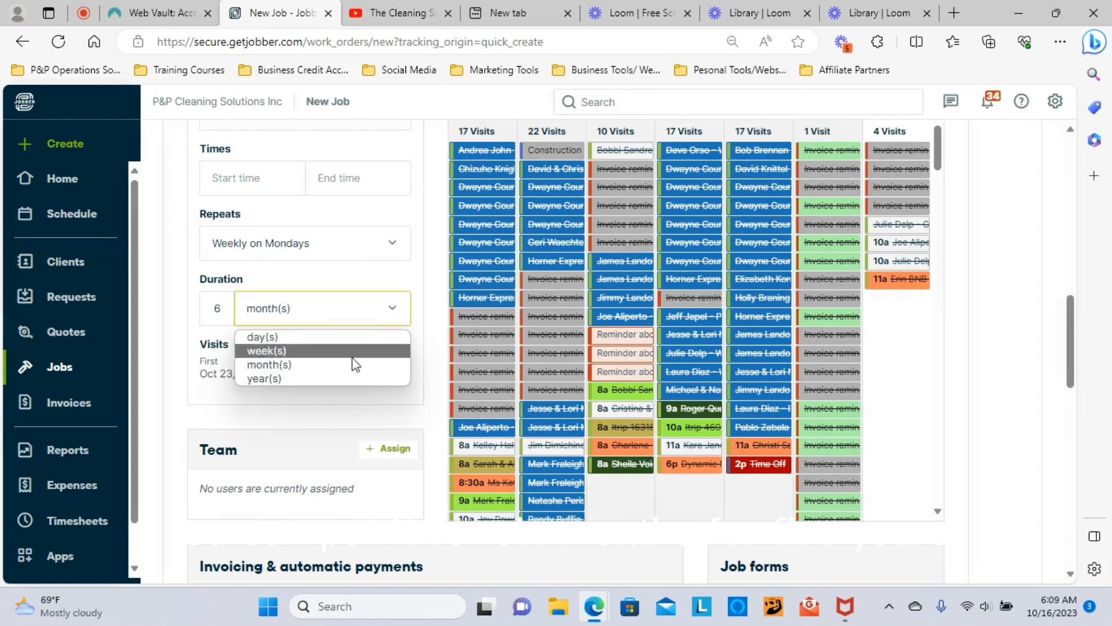
left_click(307, 377)
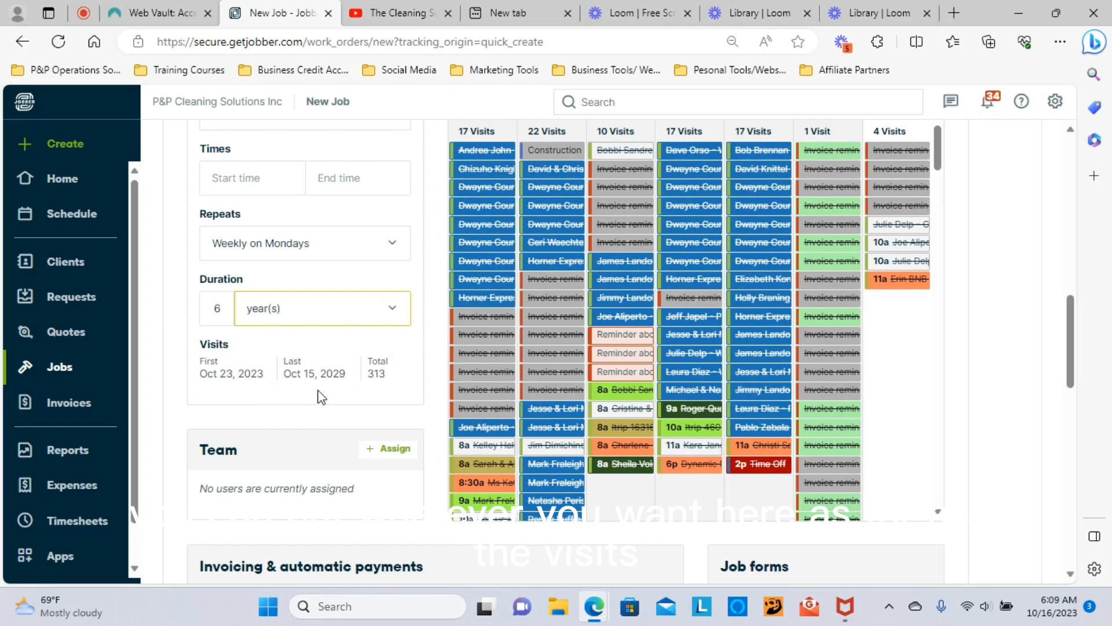
scroll(318, 392, "down", 5)
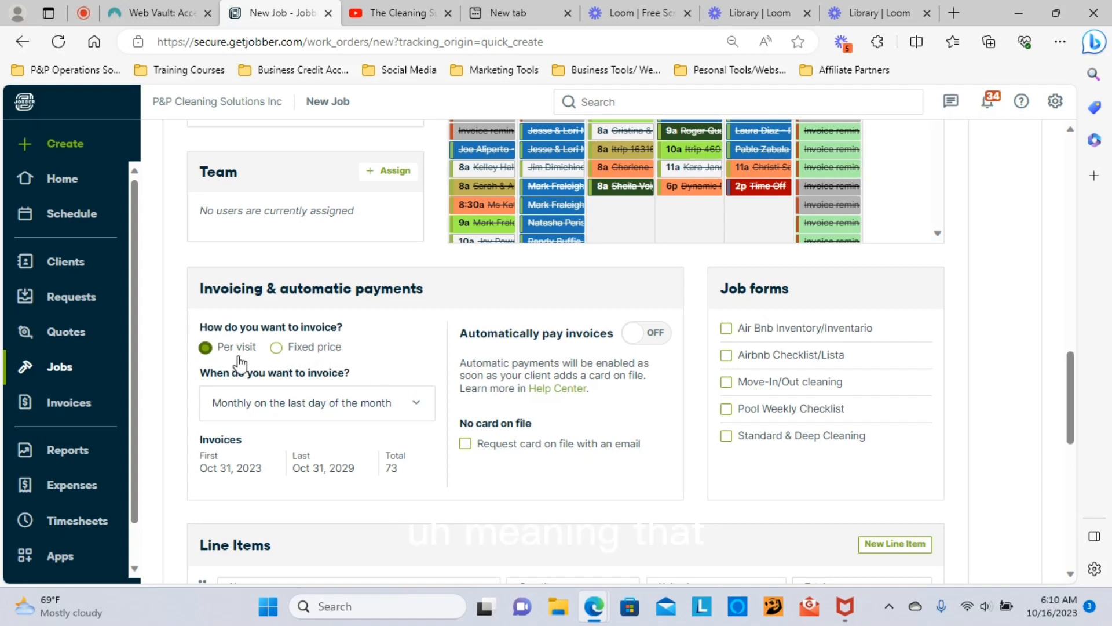
mouse_move(219, 353)
mouse_move(279, 348)
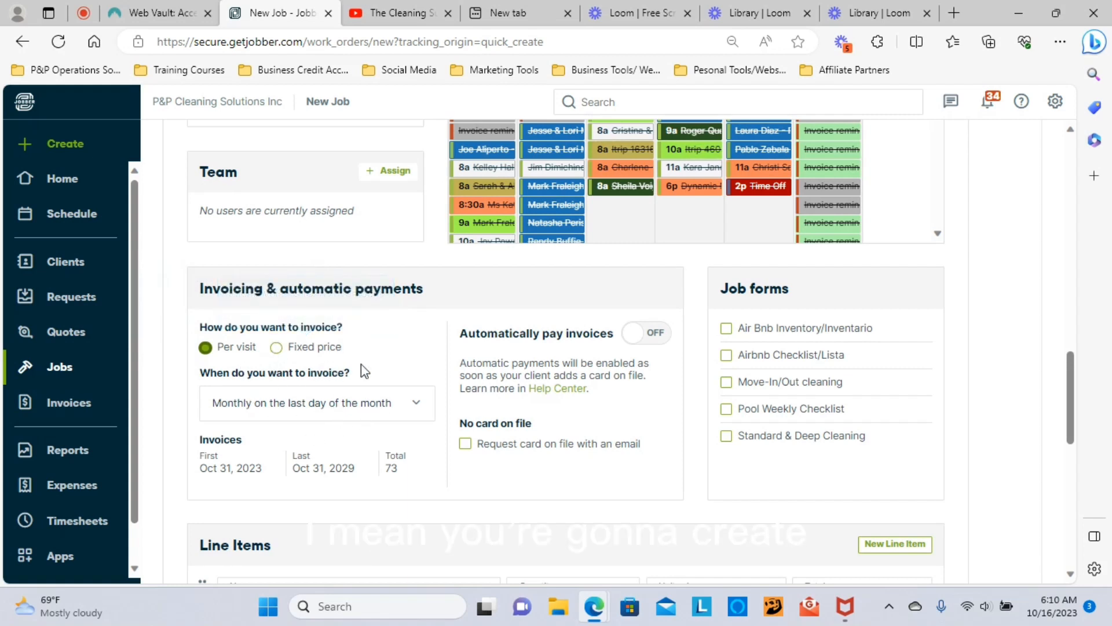
left_click(276, 350)
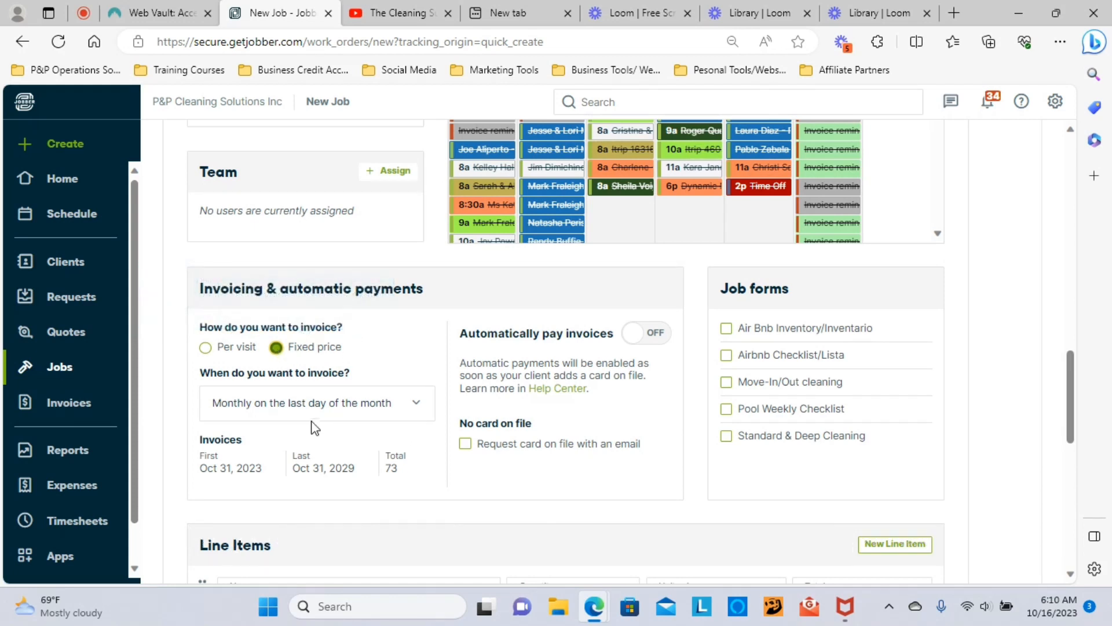
left_click(419, 408)
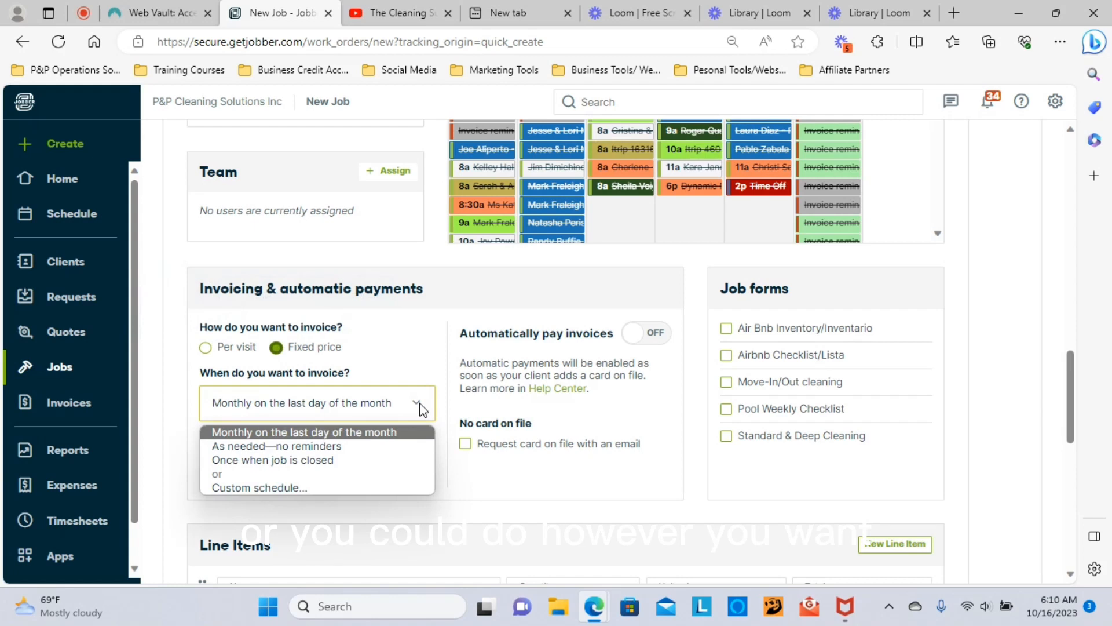
left_click(321, 414)
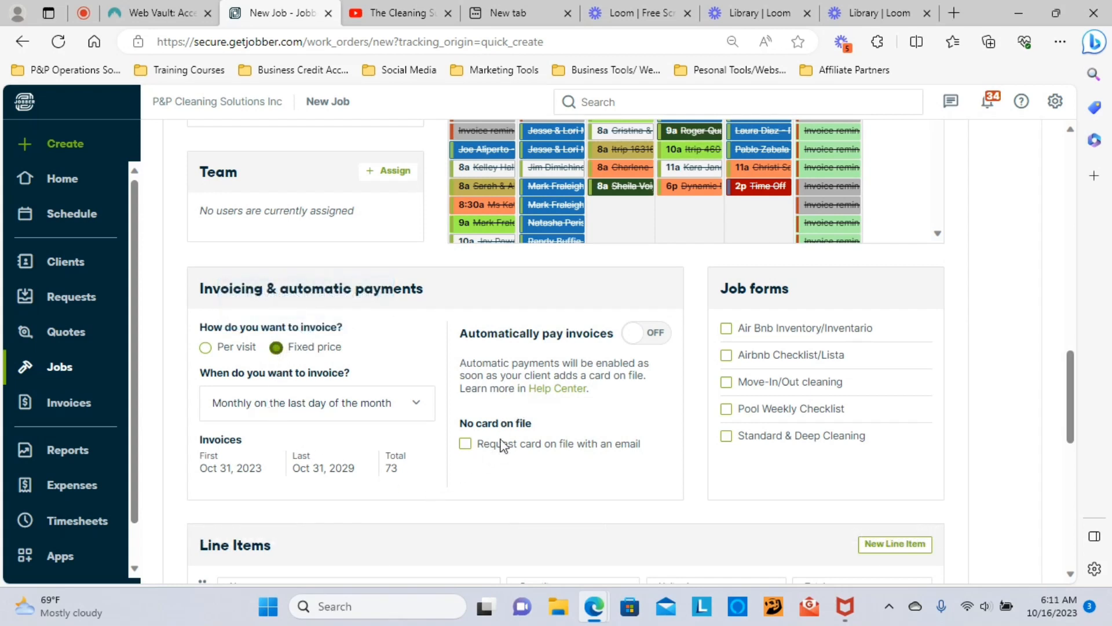
left_click(203, 347)
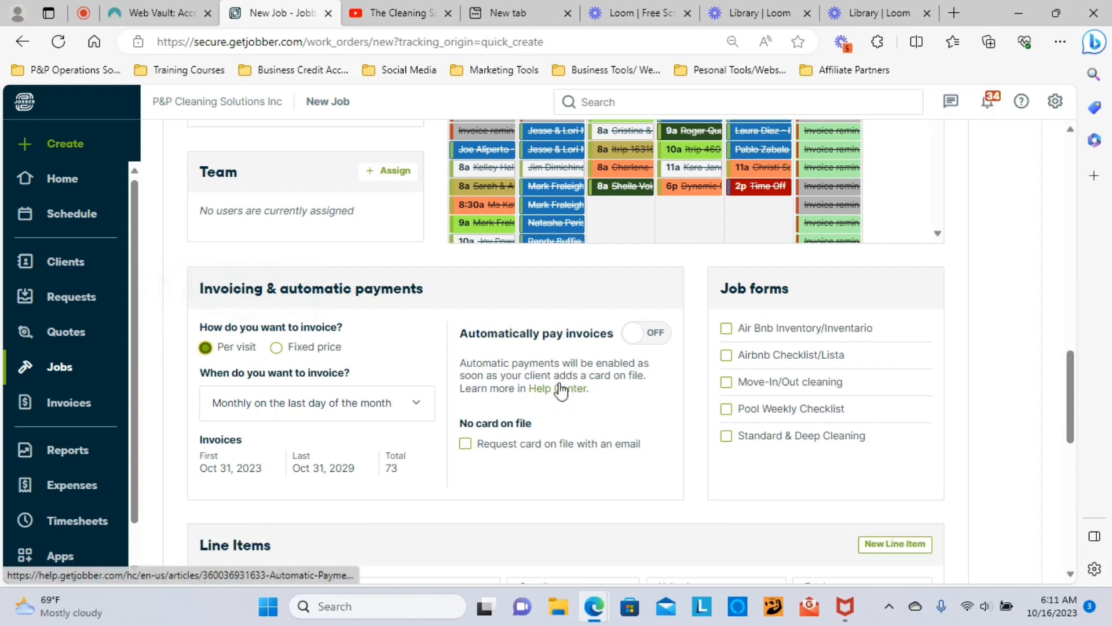
scroll(651, 402, "up", 3)
scroll(651, 400, "down", 5)
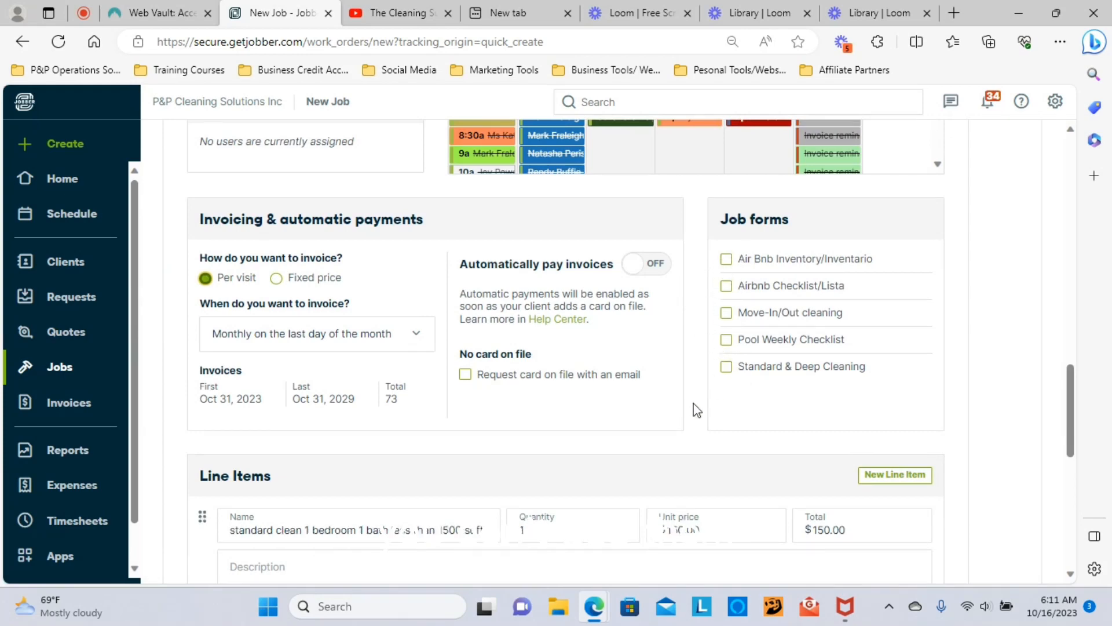
scroll(695, 405, "down", 6)
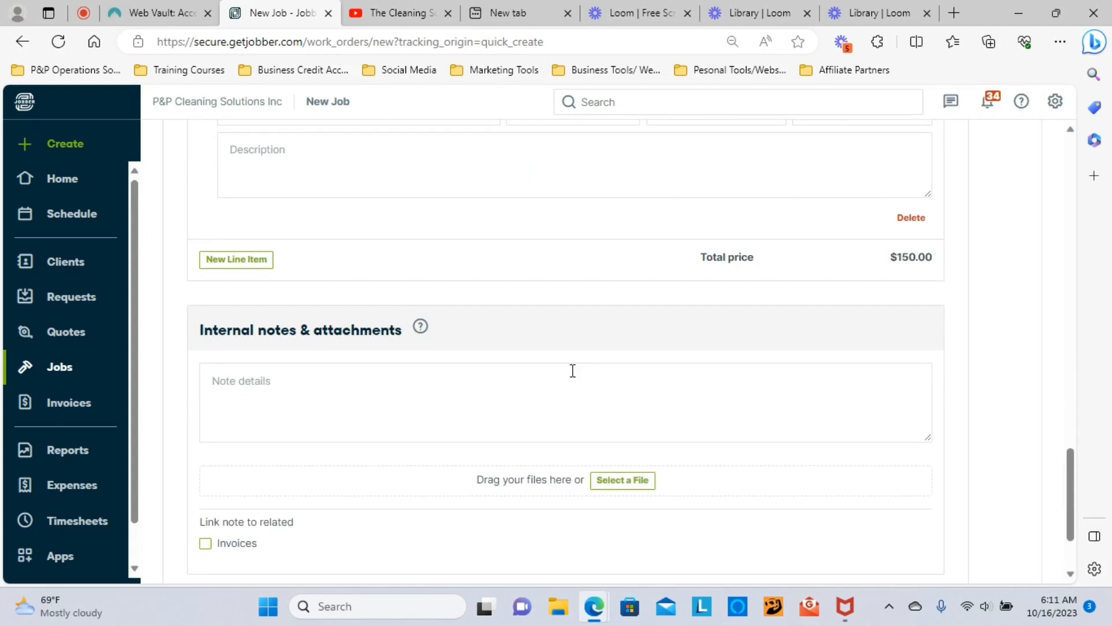
scroll(572, 371, "down", 2)
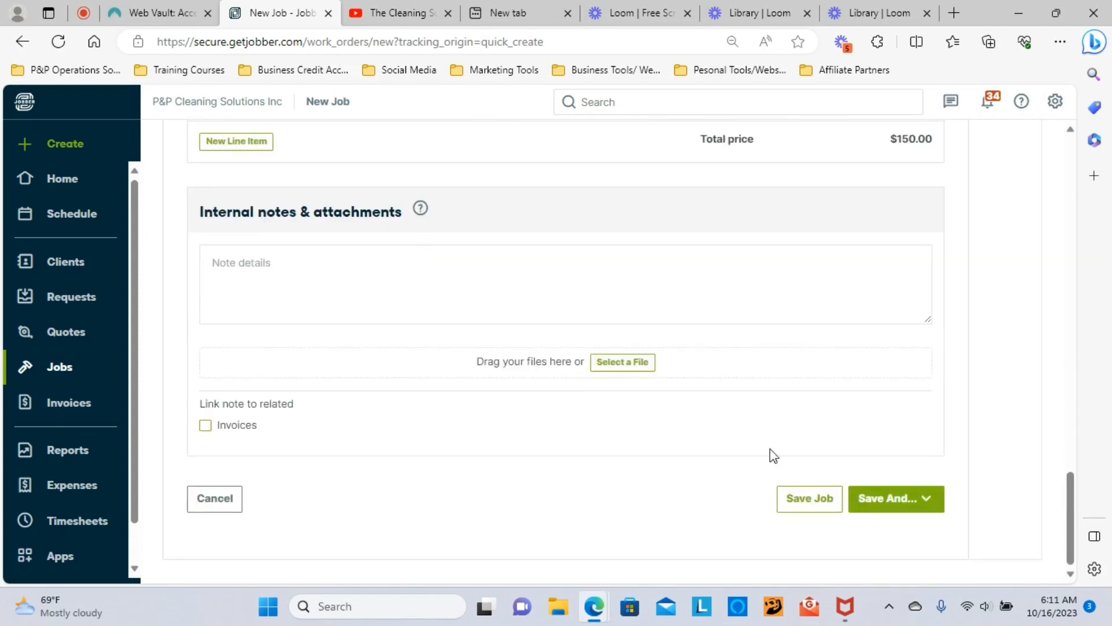
left_click(889, 498)
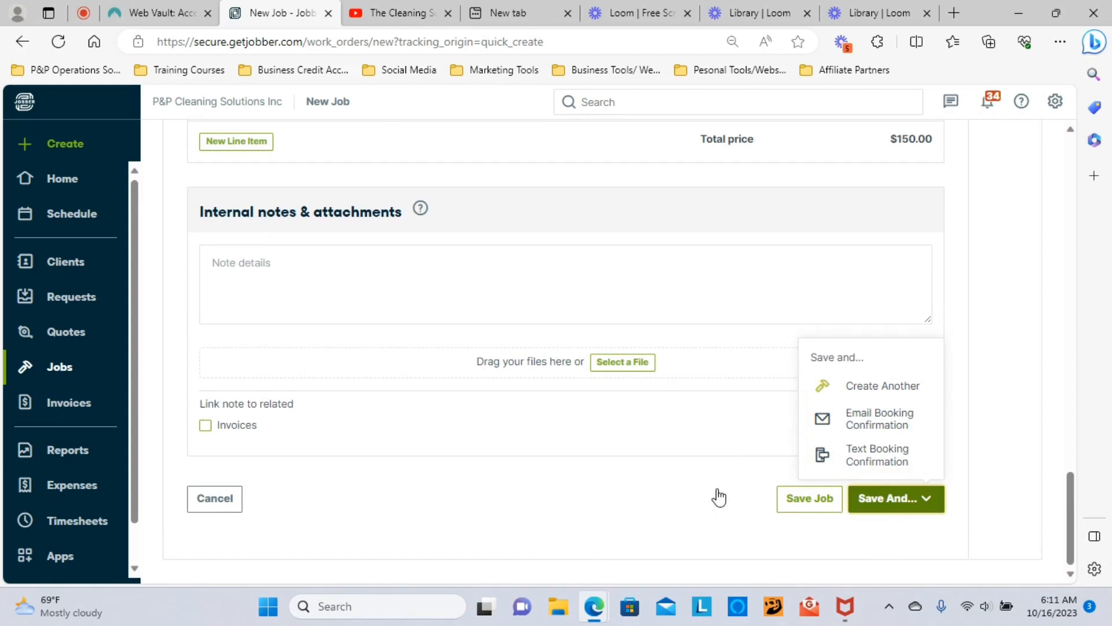
left_click(687, 507)
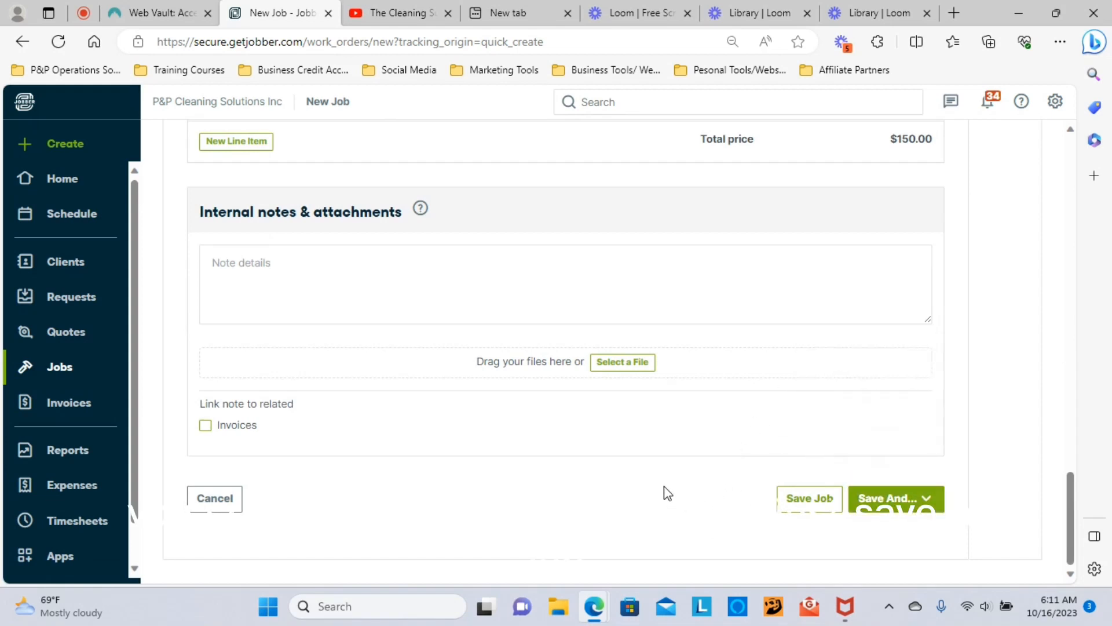
scroll(664, 493, "up", 20)
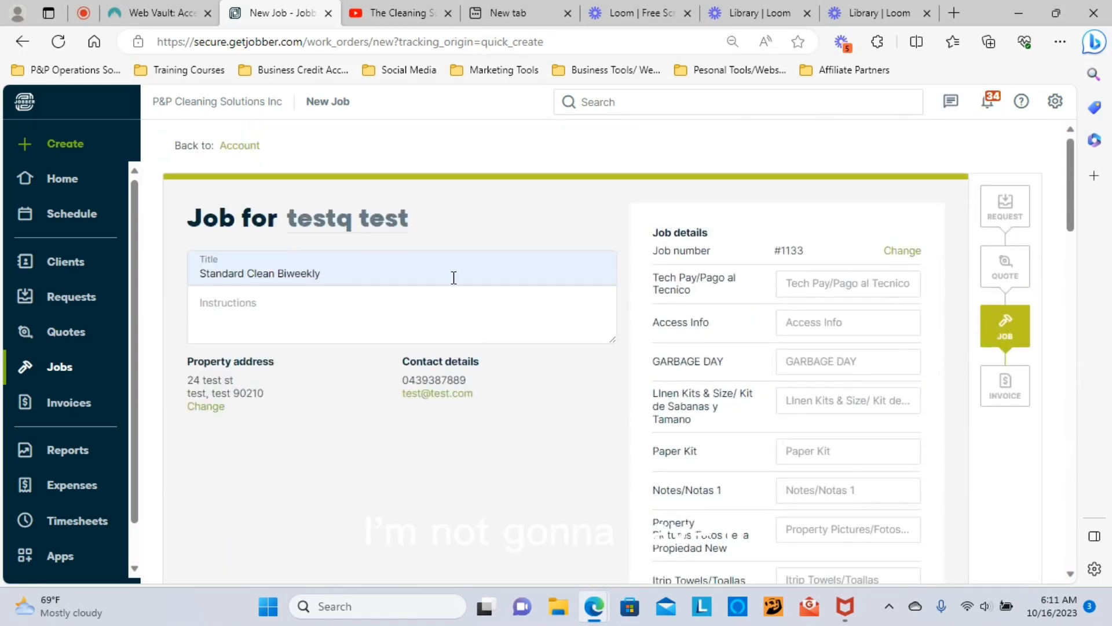
left_click(62, 190)
left_click(616, 139)
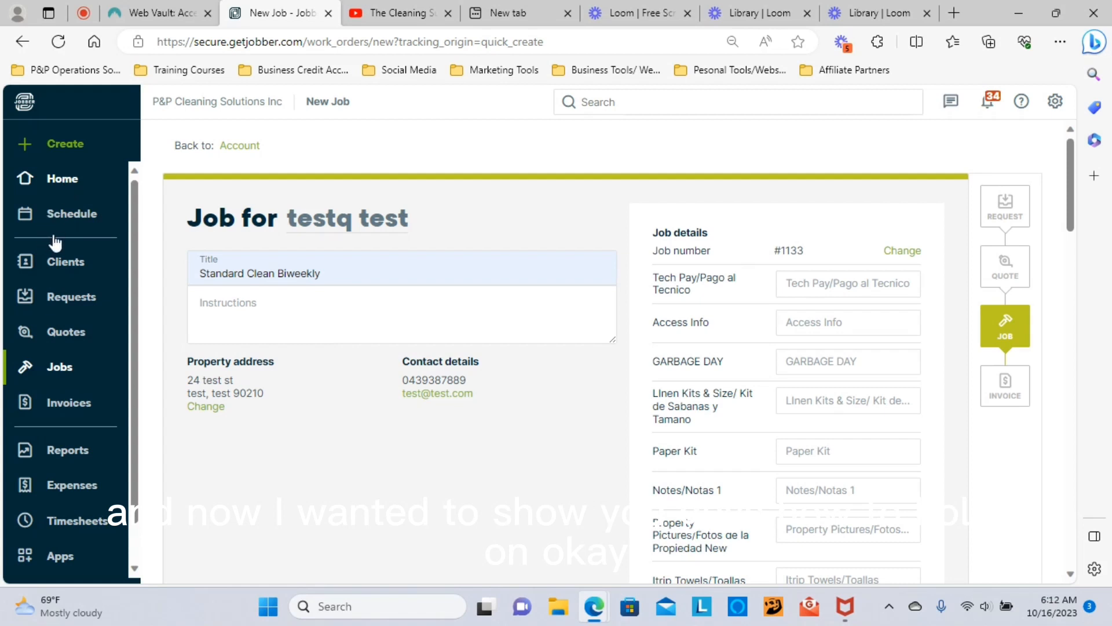
Step: Leave the unsaved job form and go to the Schedule calendar
left_click(62, 184)
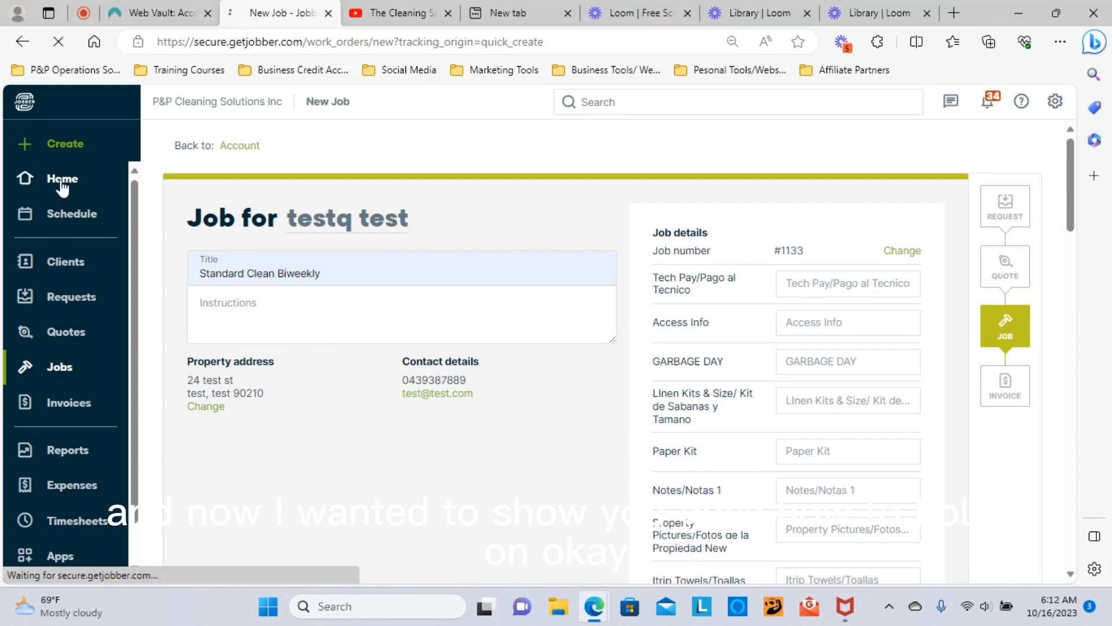
left_click(632, 155)
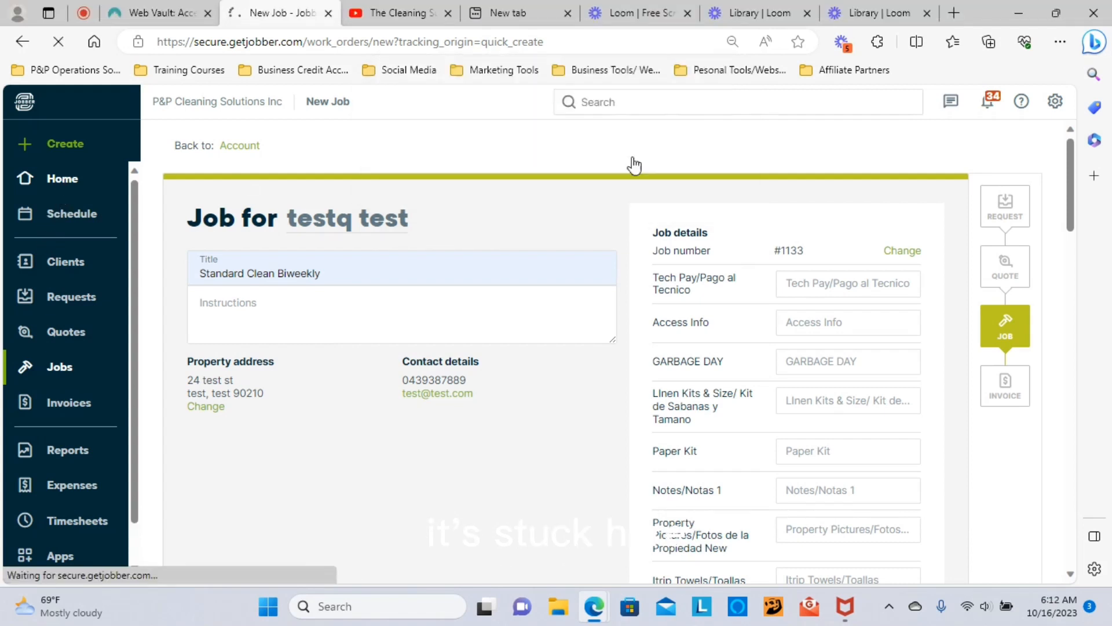
left_click(632, 156)
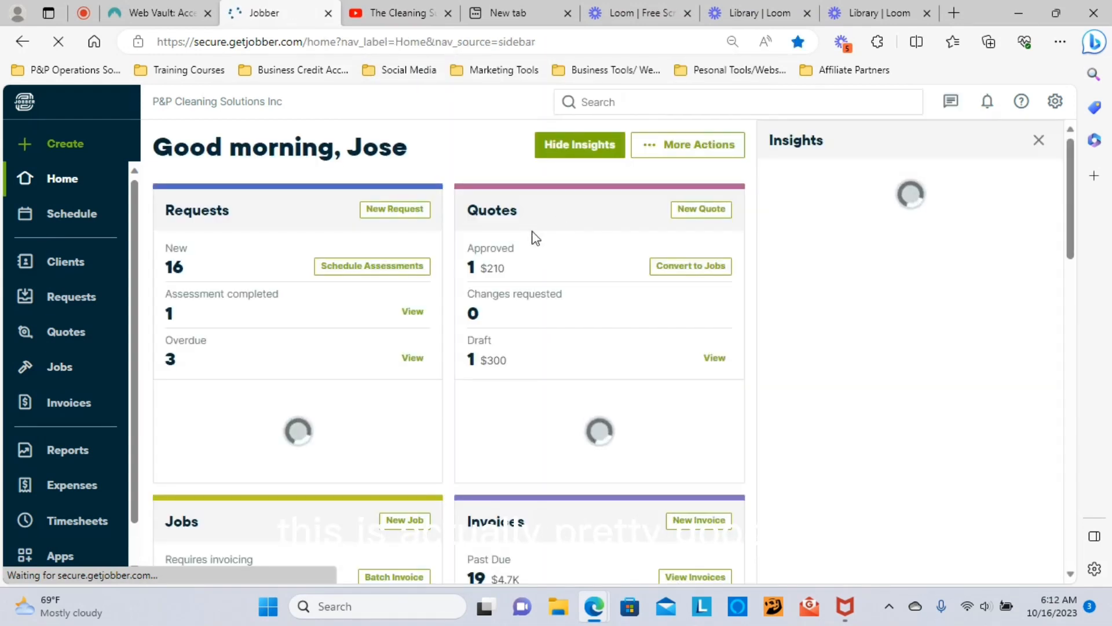
left_click(72, 226)
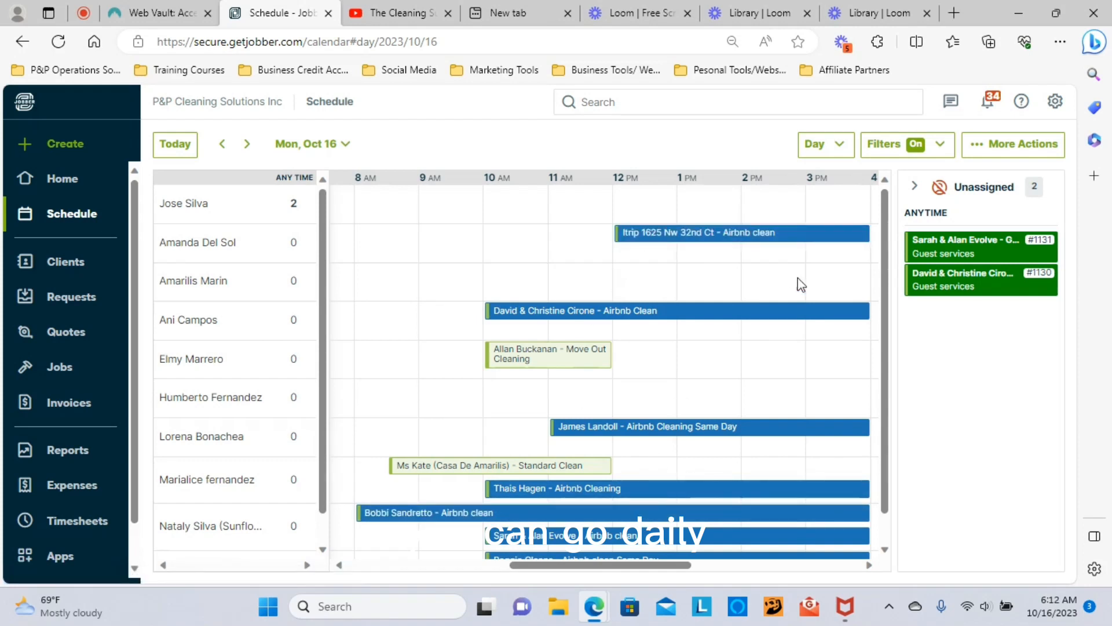
Step: Switch the calendar to Week view, then back to Day view for Mon, Oct 16
left_click(825, 145)
left_click(780, 215)
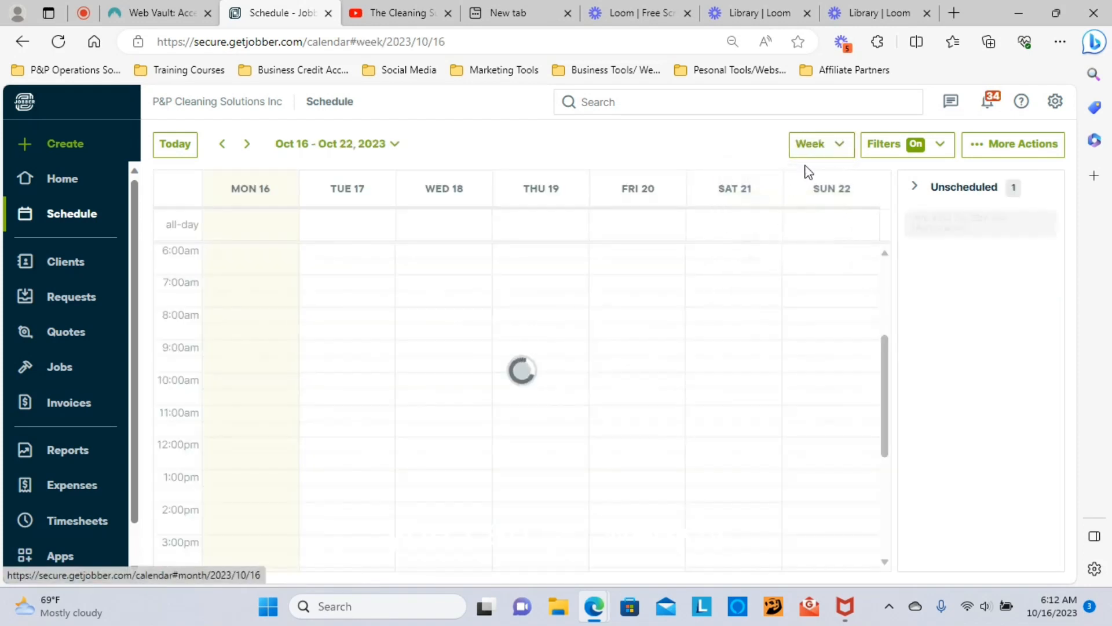
left_click(820, 146)
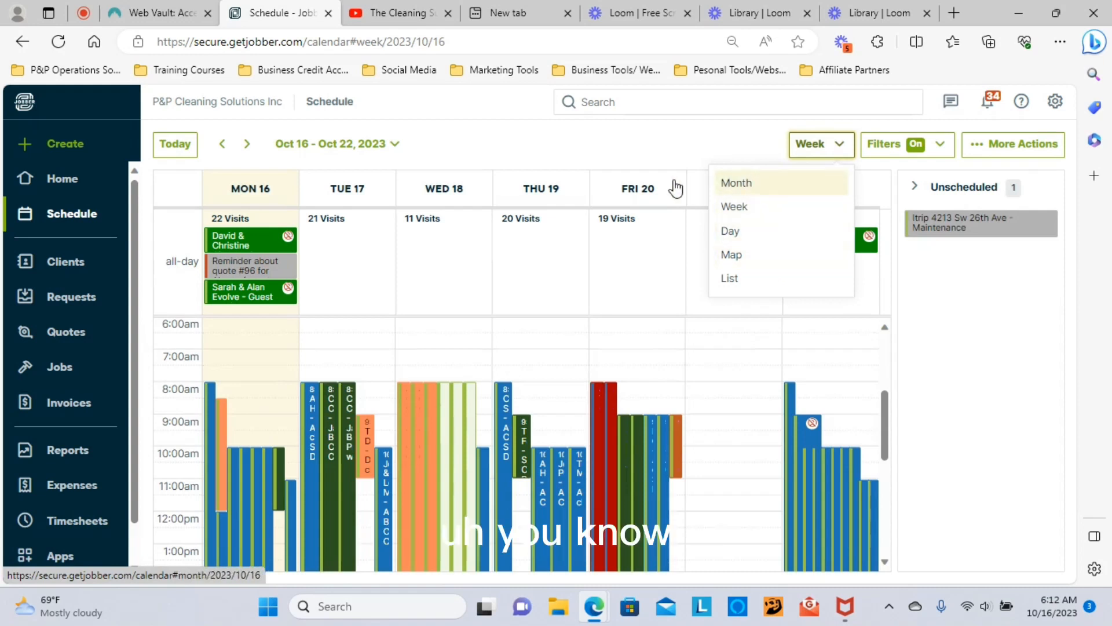
left_click(632, 162)
left_click(815, 152)
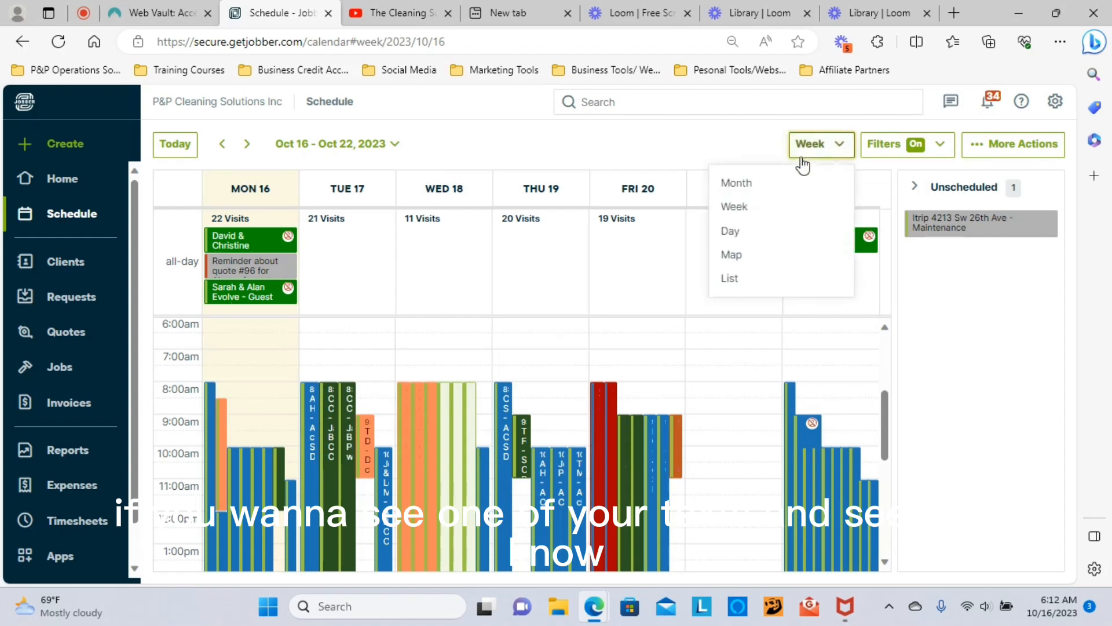
left_click(739, 233)
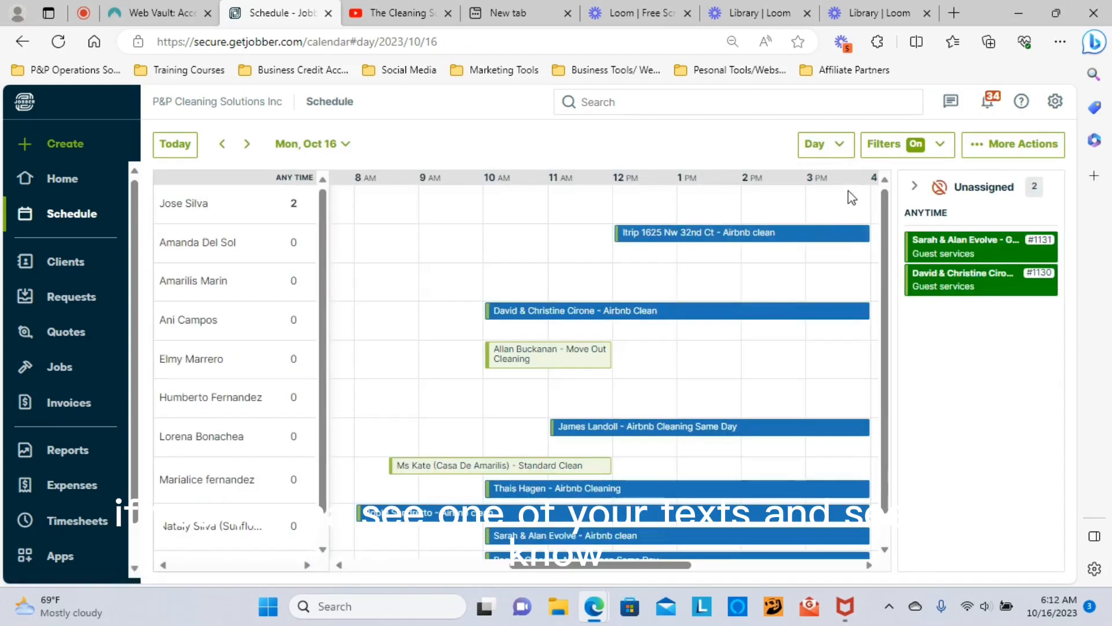
left_click(840, 157)
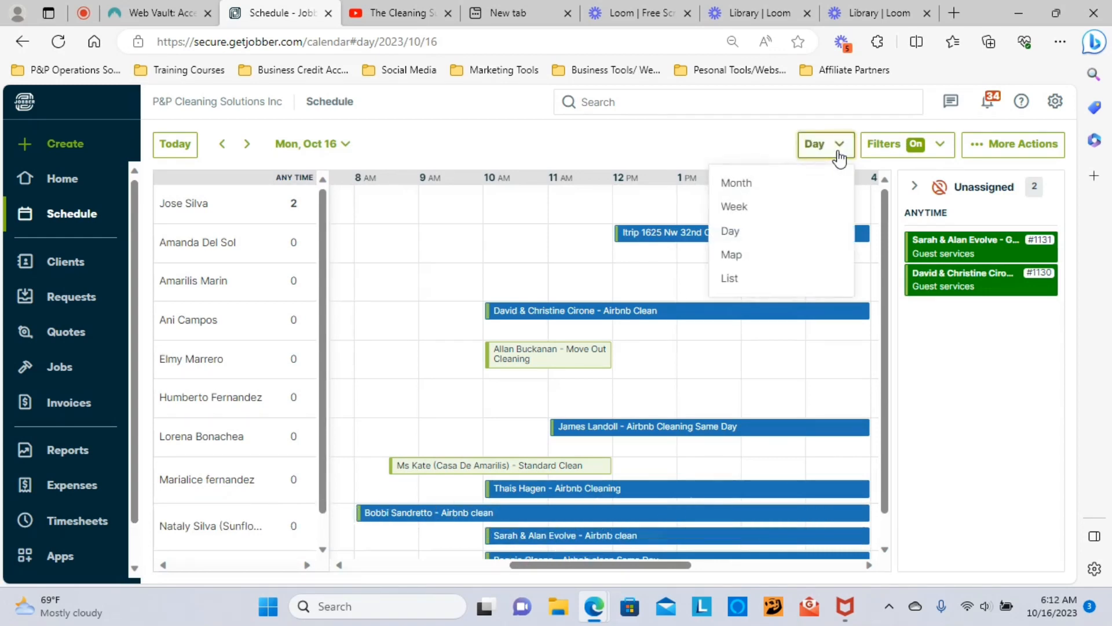
Step: Show the day's visits on the Map view, filtered to a single team member
left_click(746, 256)
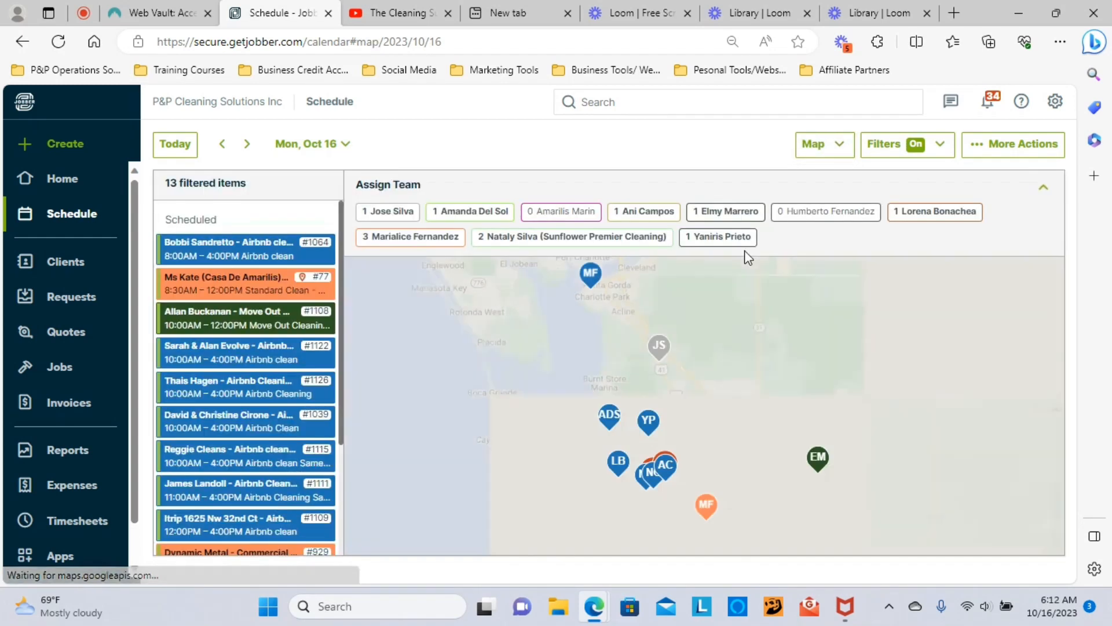
left_click(907, 150)
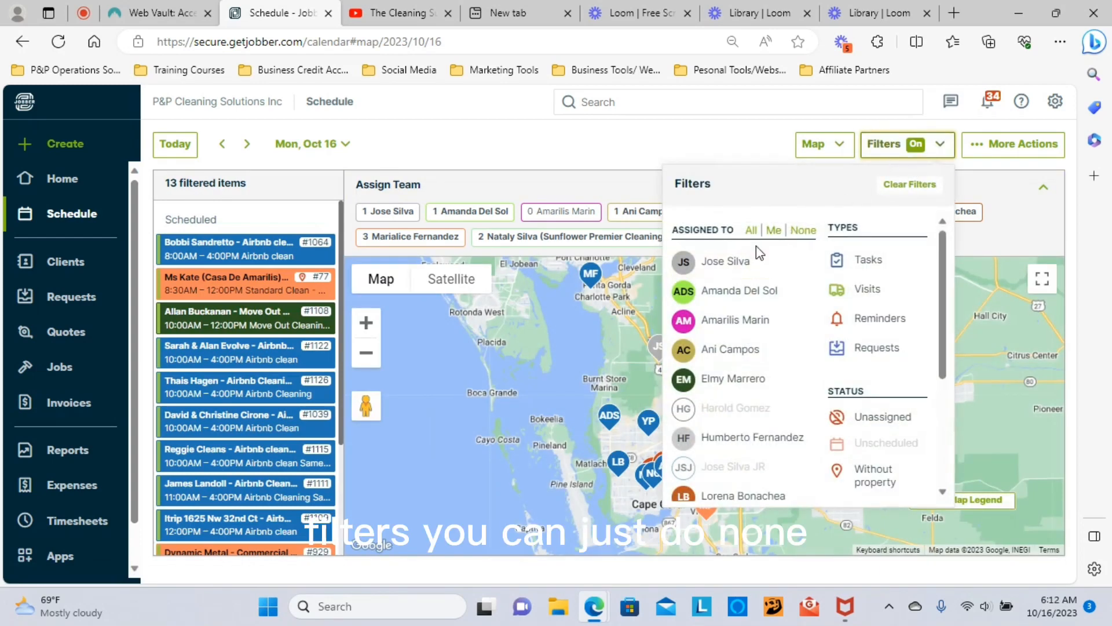
left_click(802, 232)
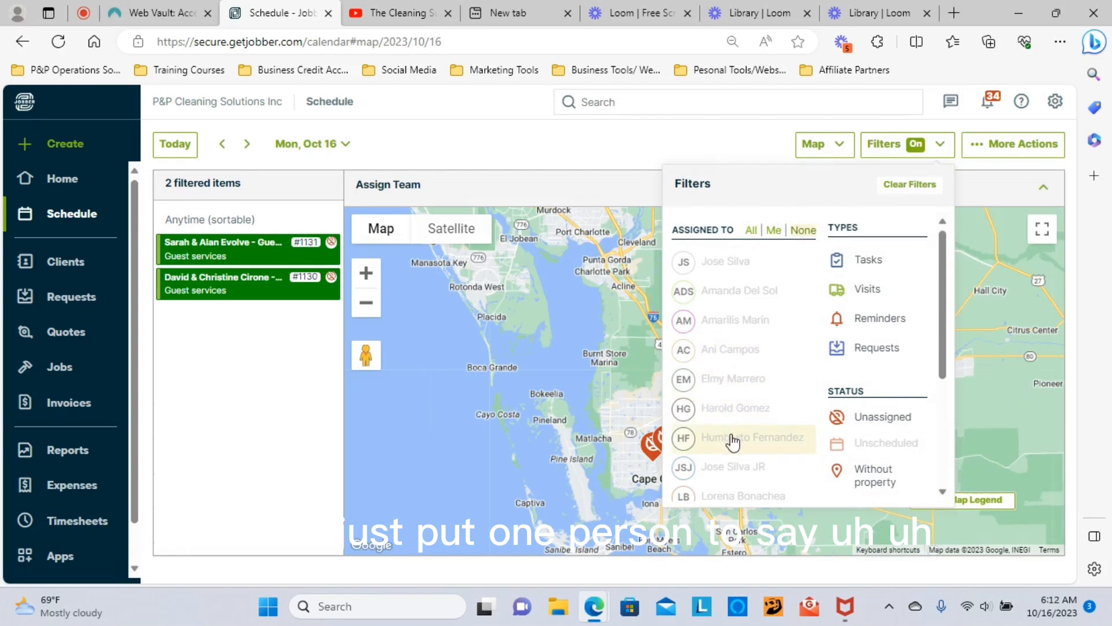
left_click(734, 382)
left_click(618, 149)
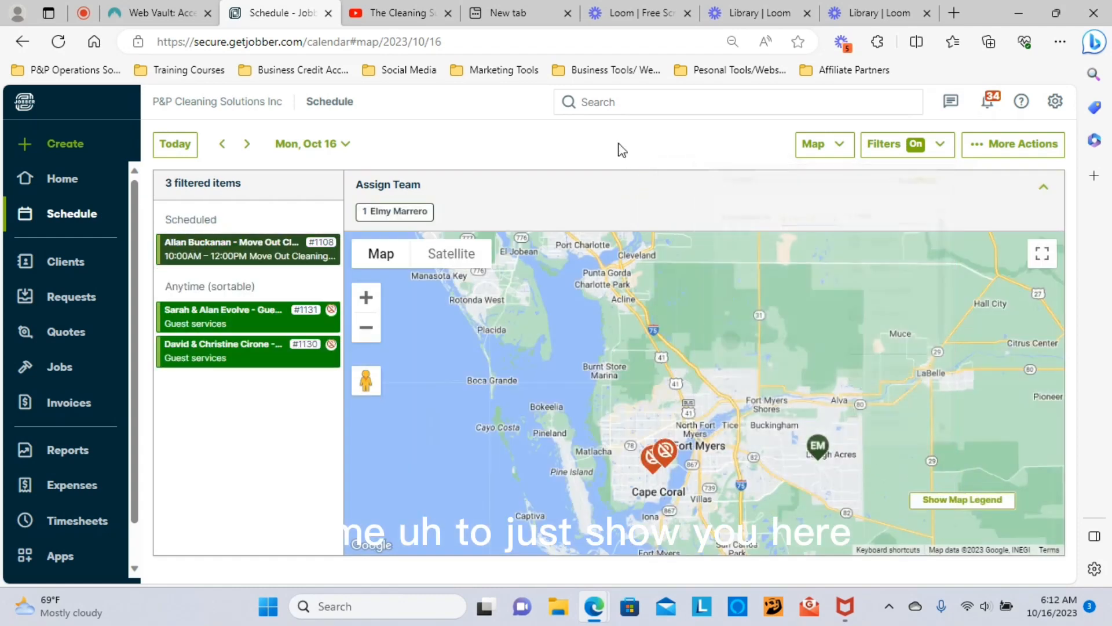
scroll(703, 441, "up", 3)
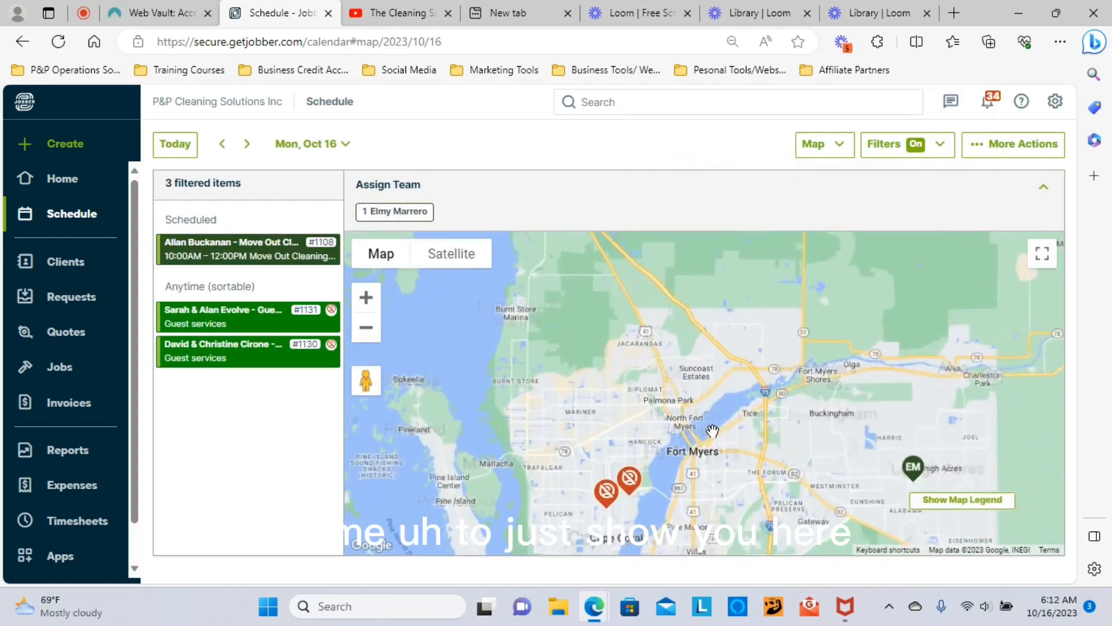
scroll(747, 376, "up", 3)
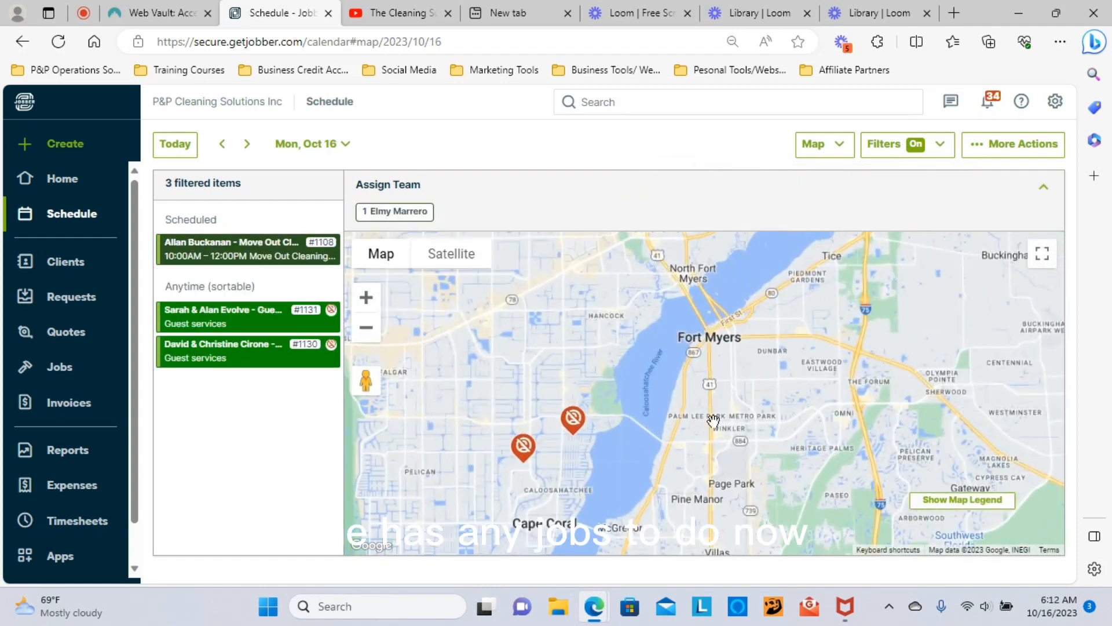
scroll(705, 422, "down", 3)
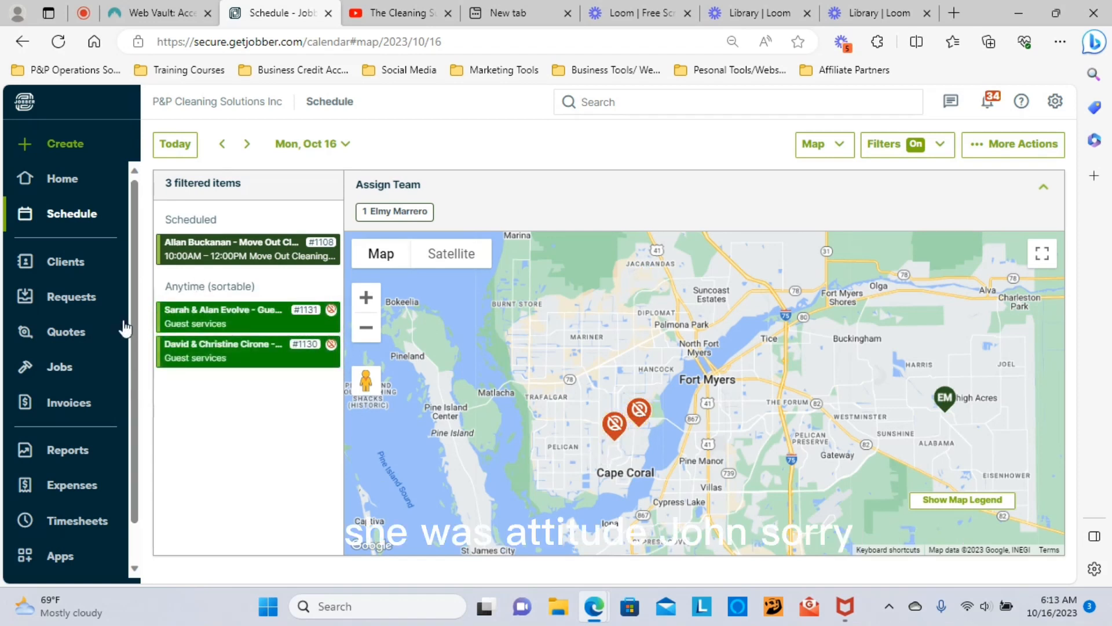
Step: Hide unassigned visits using the Status filter
left_click(839, 152)
left_click(897, 147)
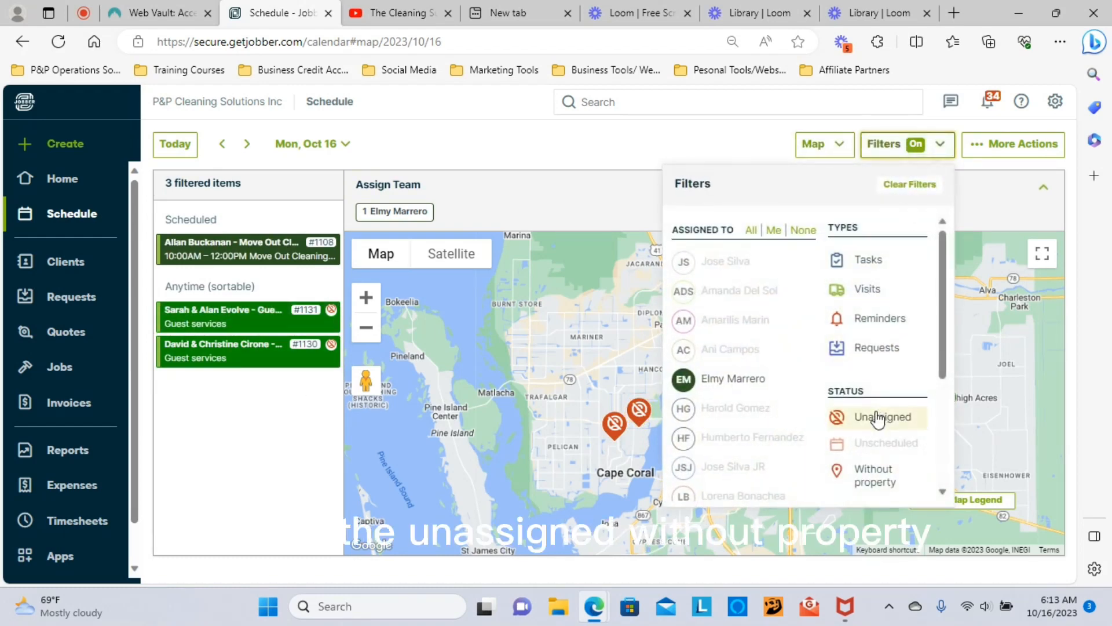
left_click(873, 468)
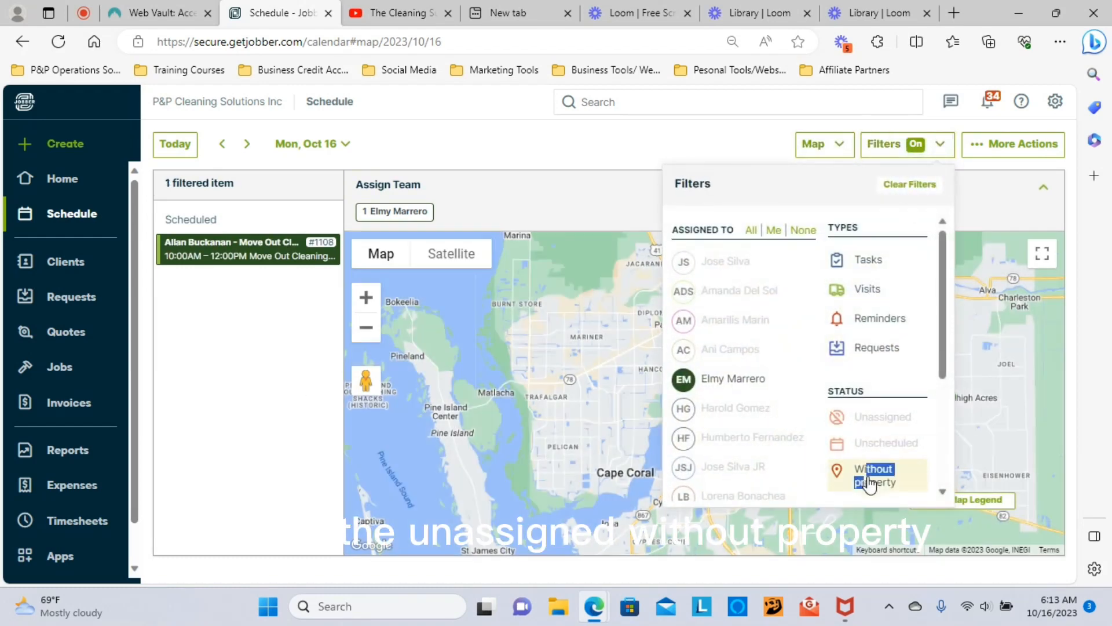
left_click(508, 147)
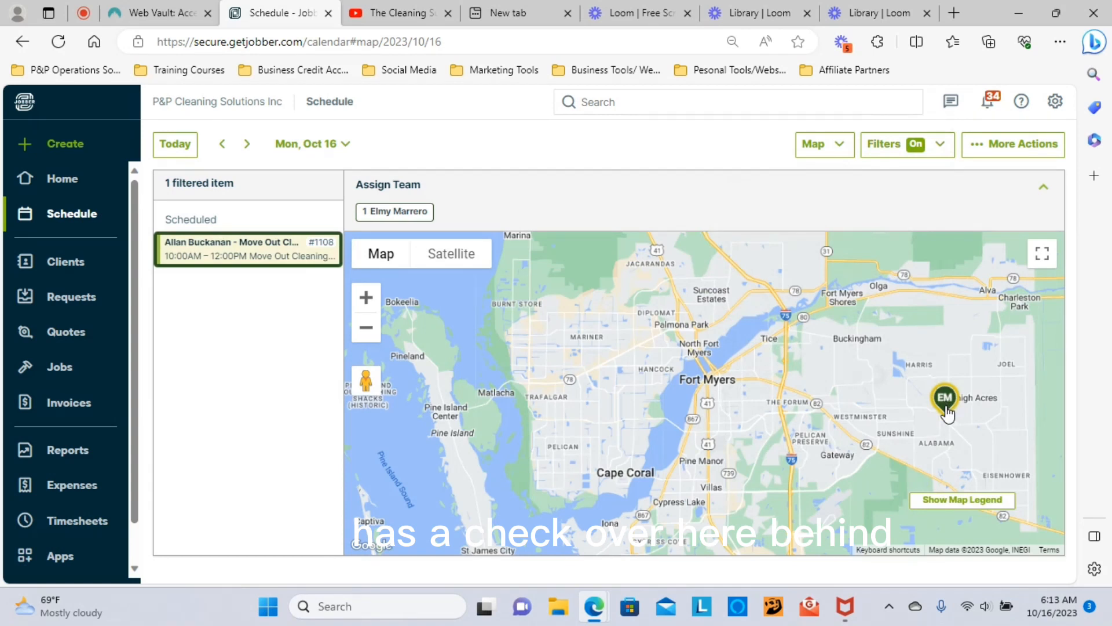
left_click(808, 149)
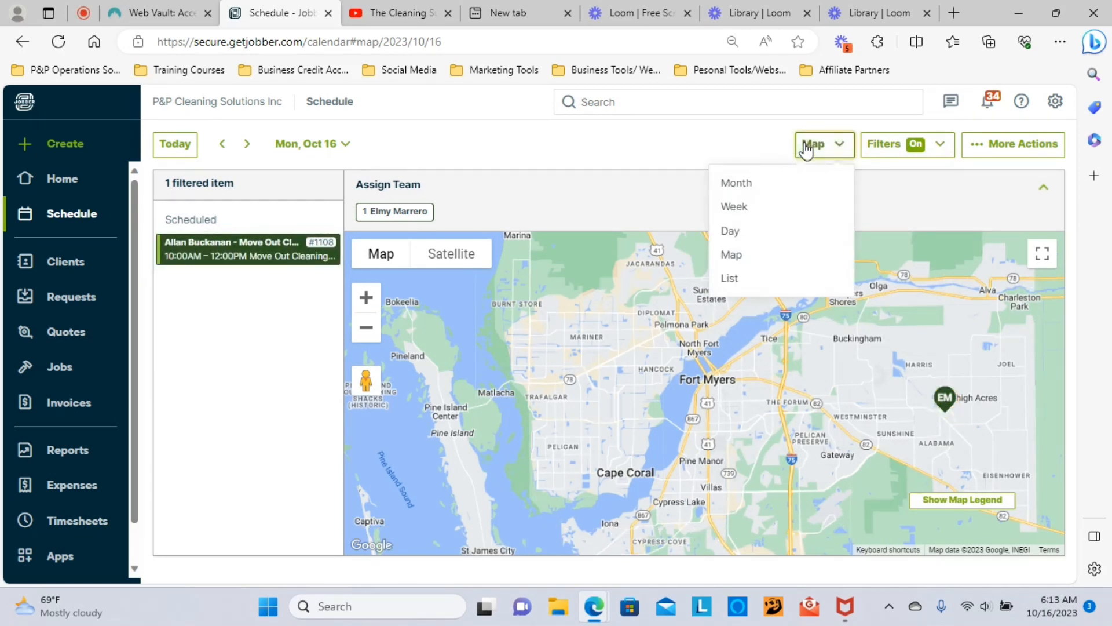
Step: Return to Day view and filter Assigned To to all team members except three
left_click(748, 231)
left_click(913, 144)
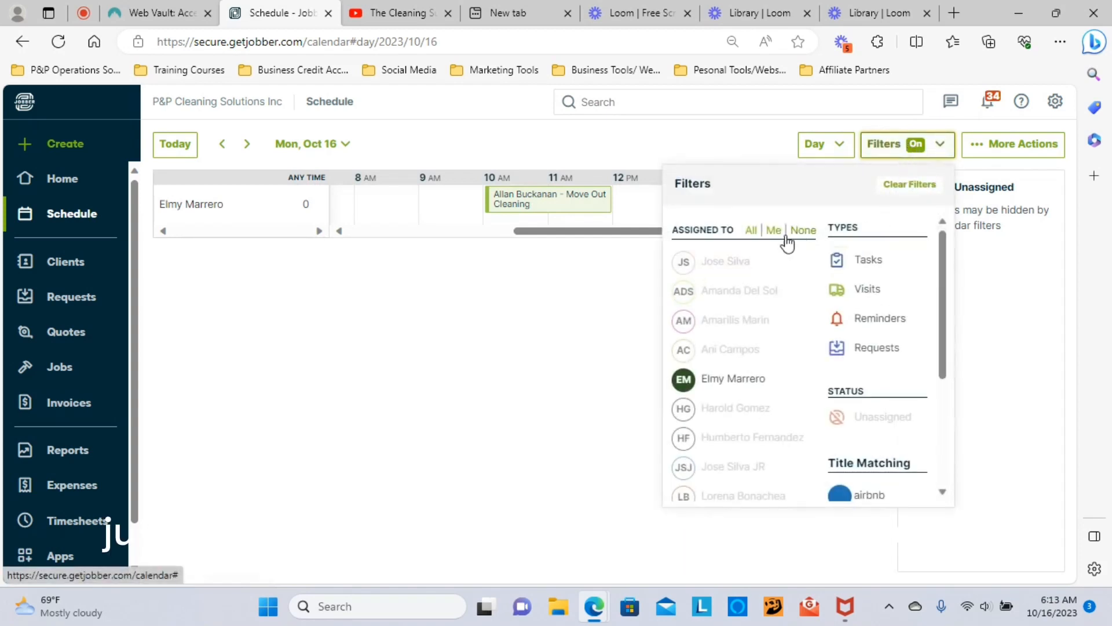
left_click(751, 229)
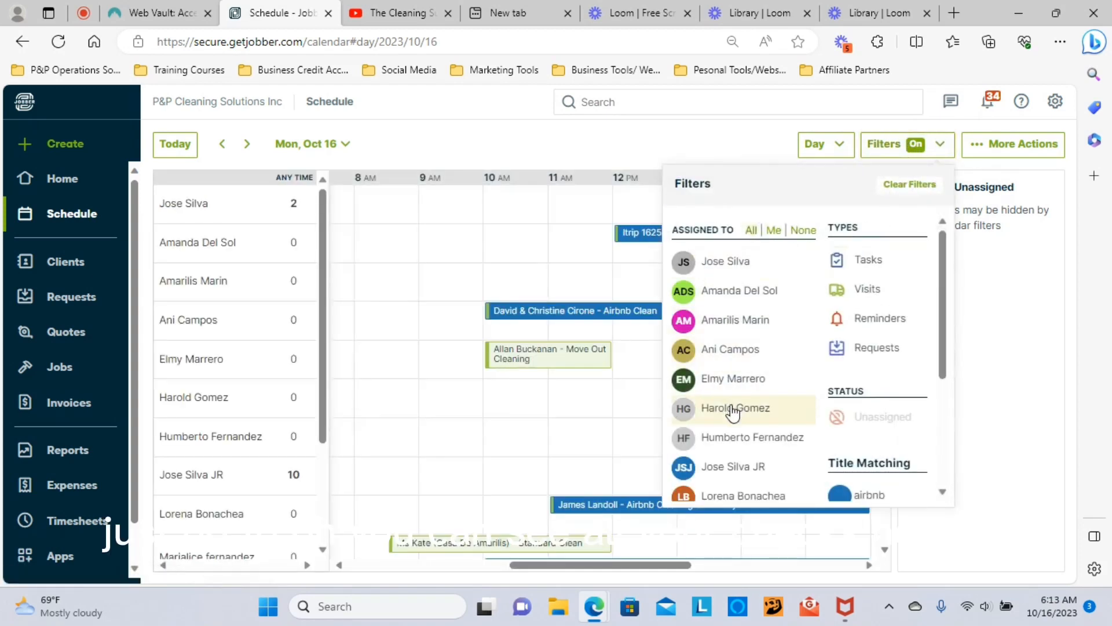
scroll(745, 420, "down", 3)
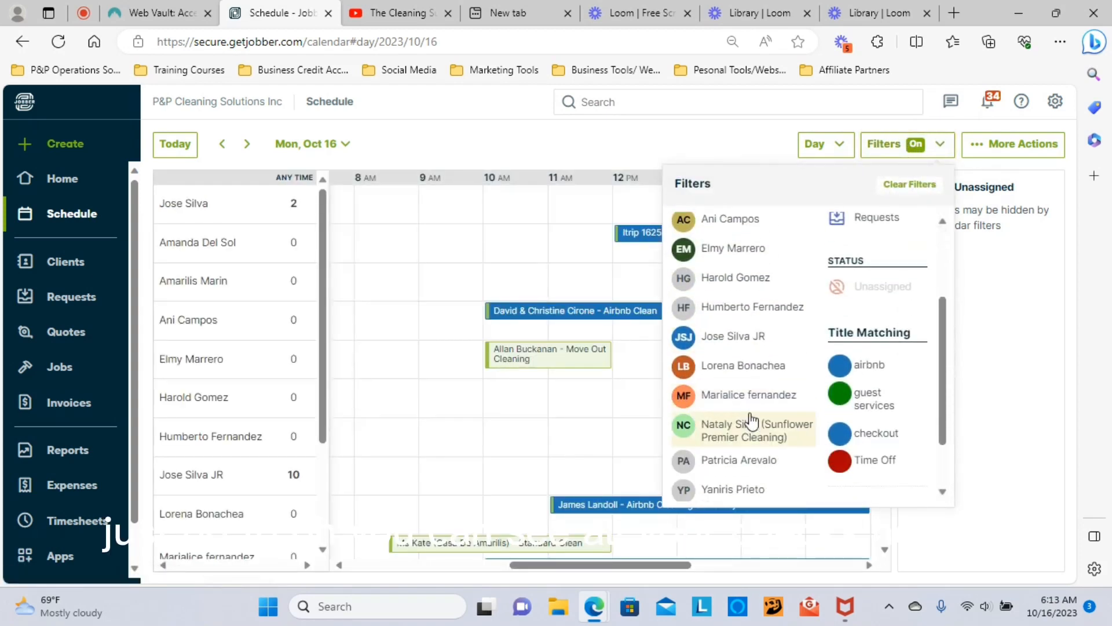
left_click(751, 342)
left_click(737, 279)
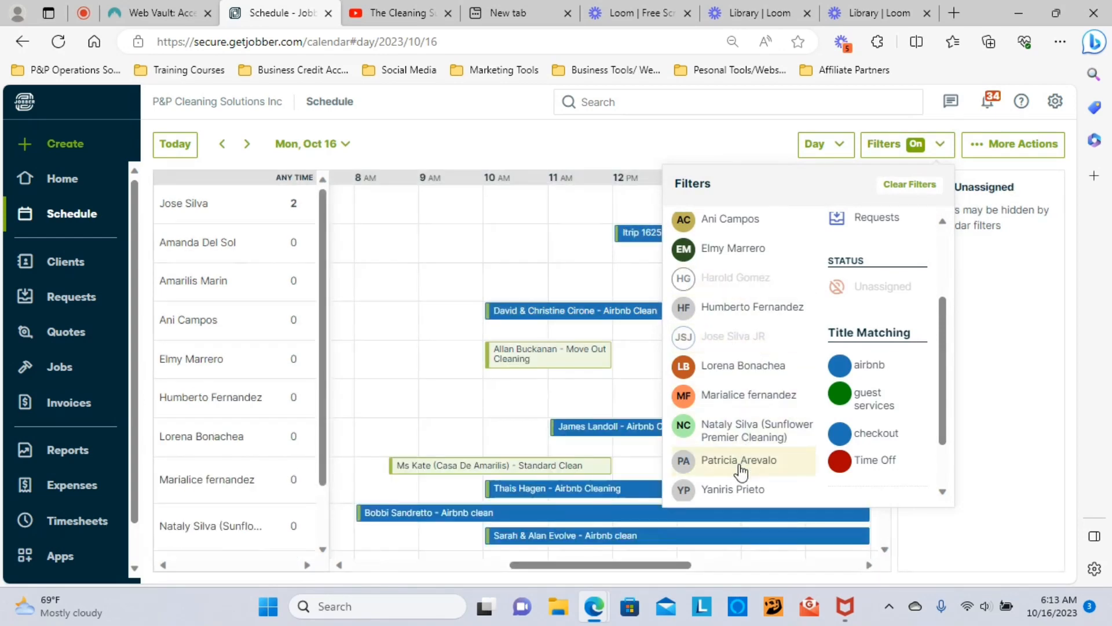
left_click(740, 464)
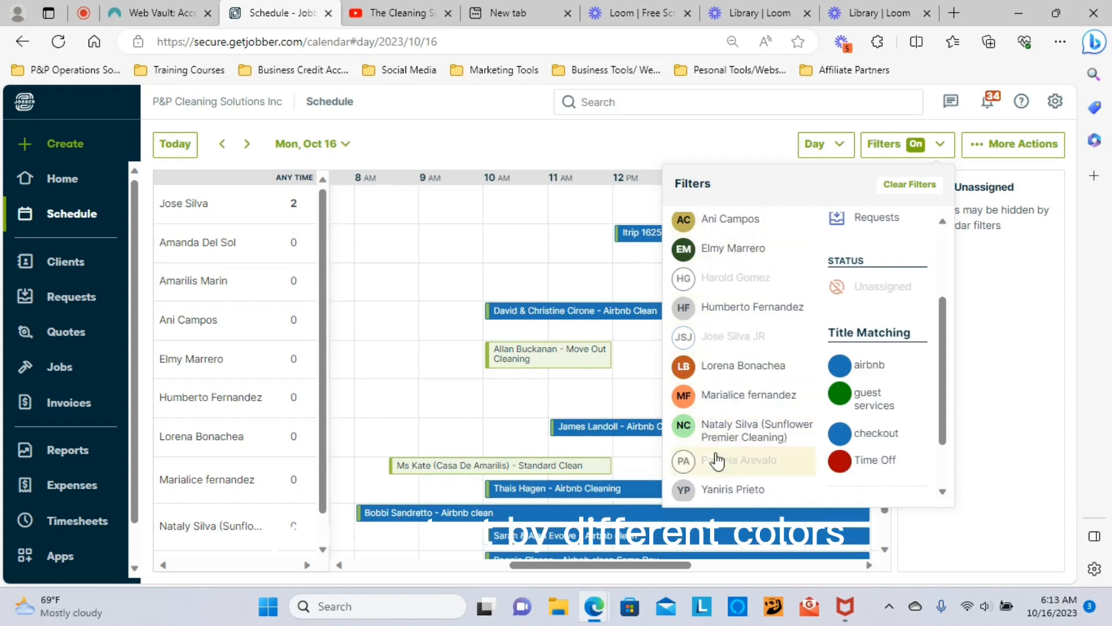
left_click(545, 133)
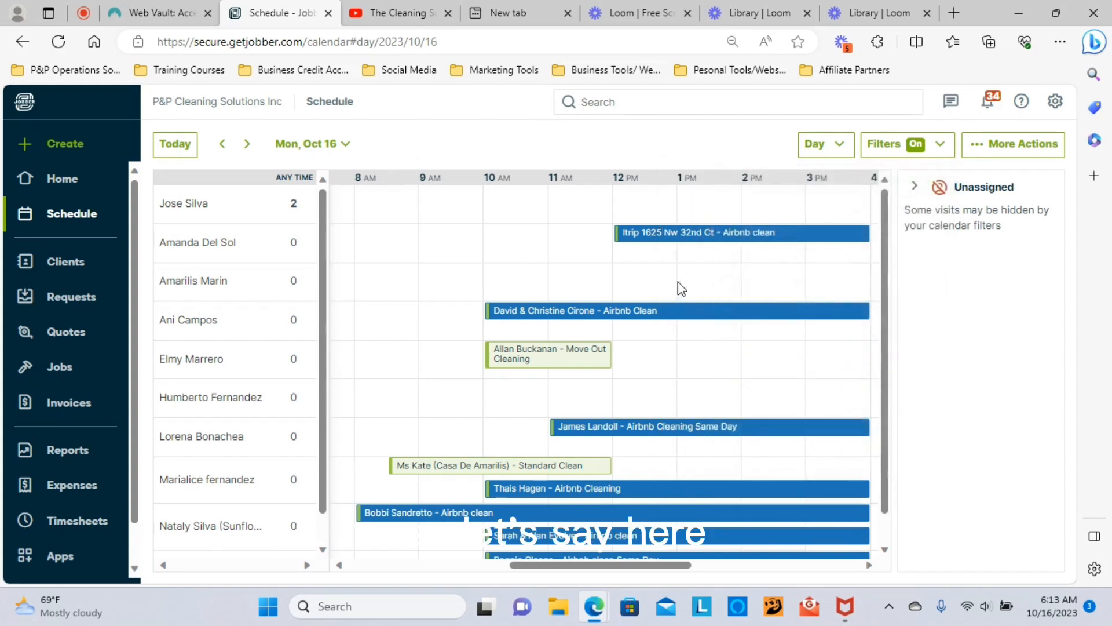
scroll(677, 282, "down", 1)
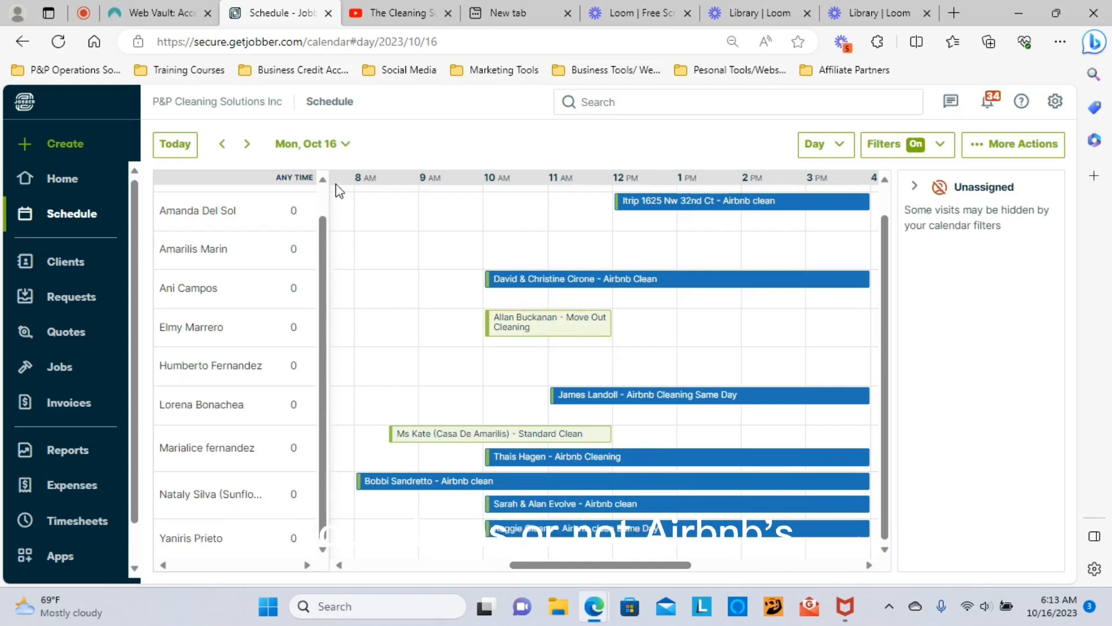
Step: Advance the day schedule through Fri, Oct 20 and back to Thu, Oct 19
left_click(248, 146)
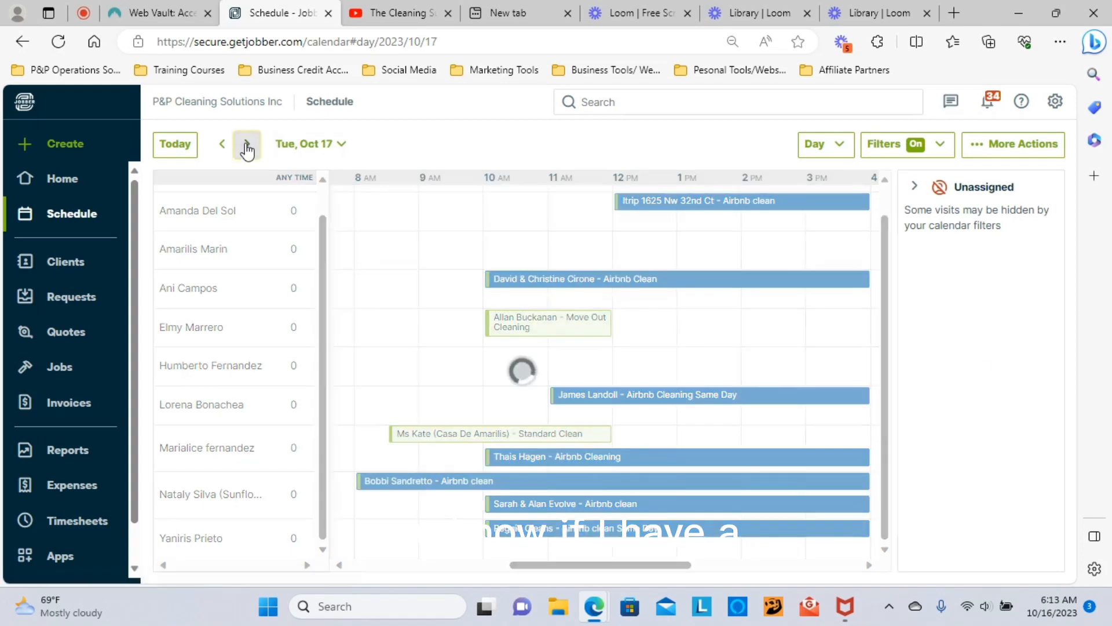
left_click(248, 146)
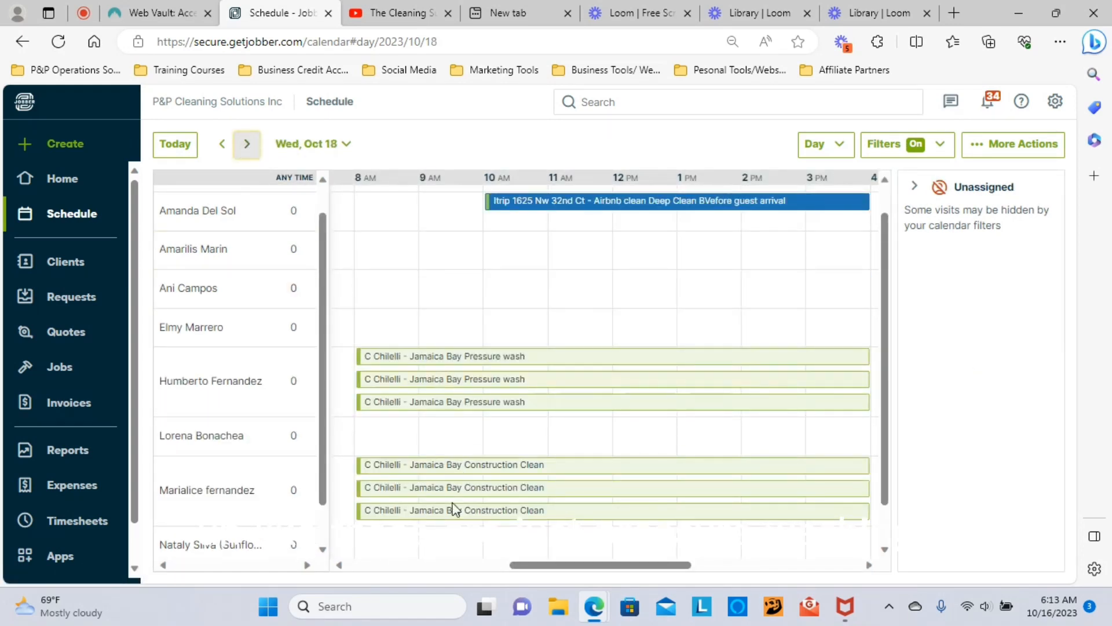
left_click(248, 147)
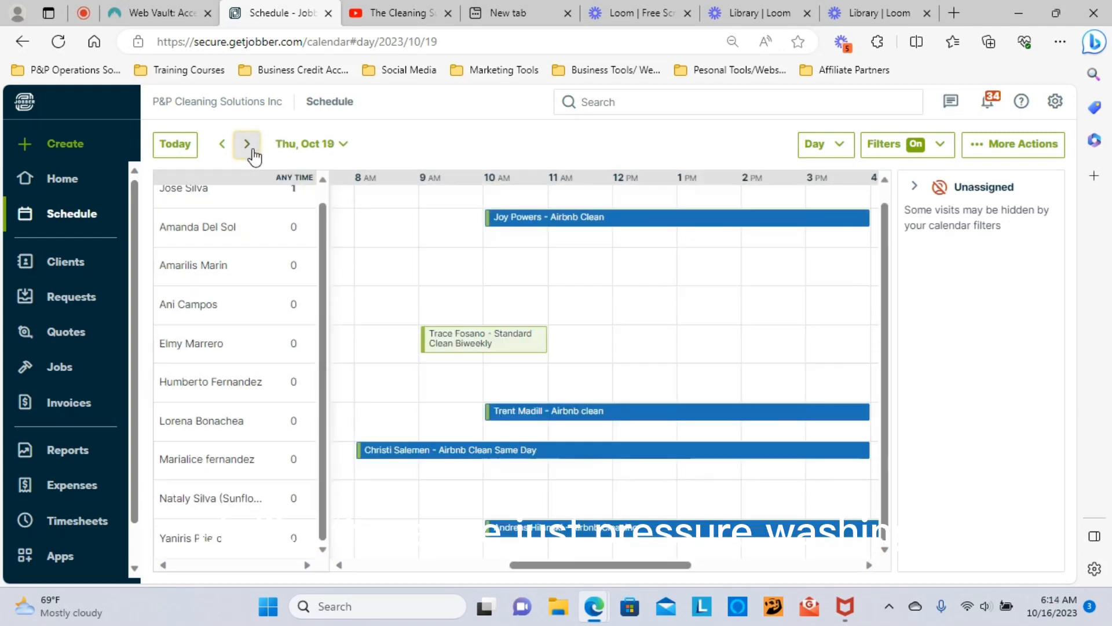
left_click(248, 147)
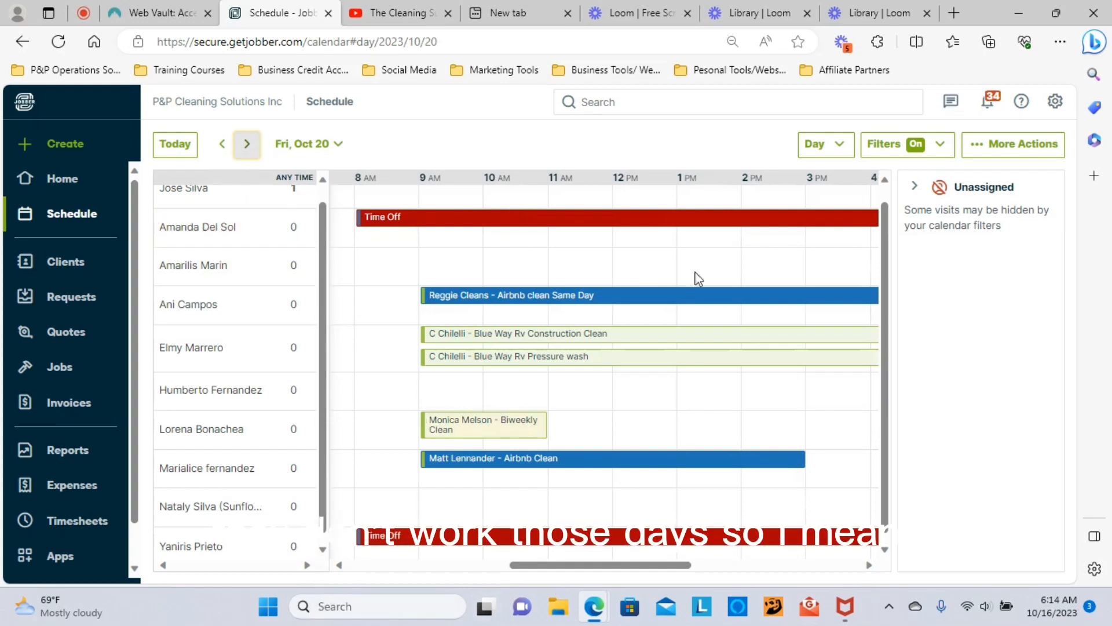
left_click(223, 147)
Step: Turn on the Unassigned status in the schedule filters
left_click(837, 152)
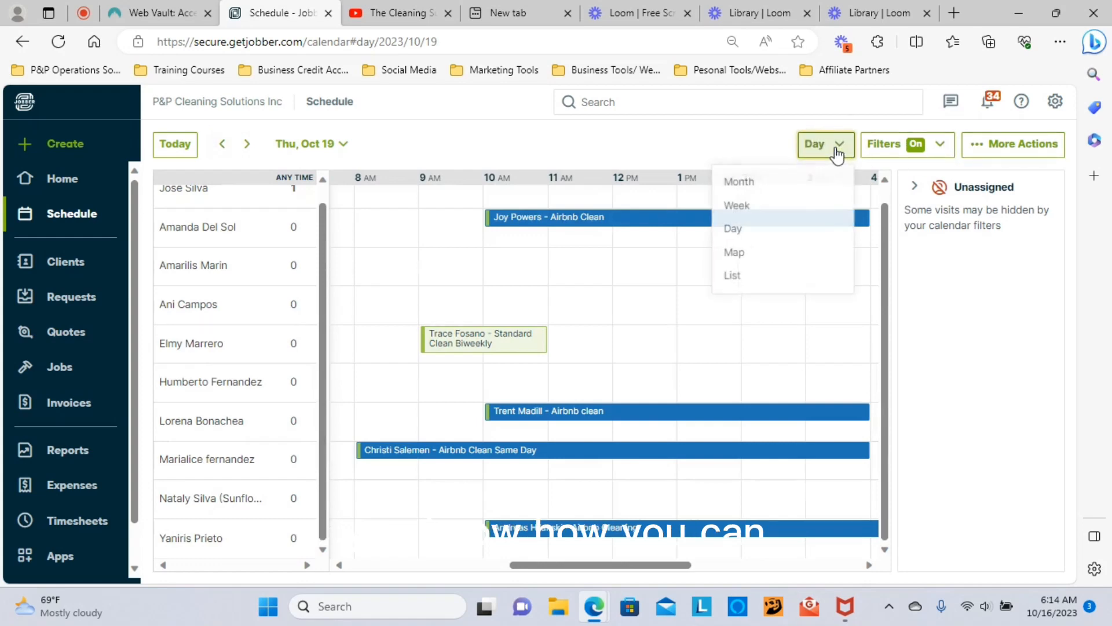
left_click(876, 152)
left_click(876, 151)
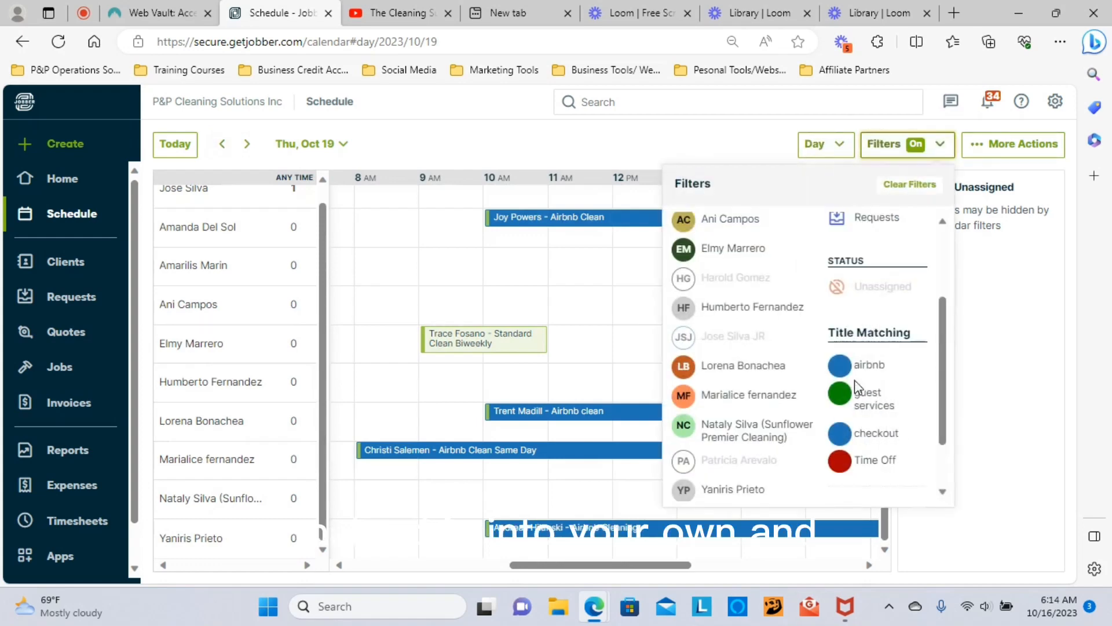
double_click(882, 285)
left_click(701, 143)
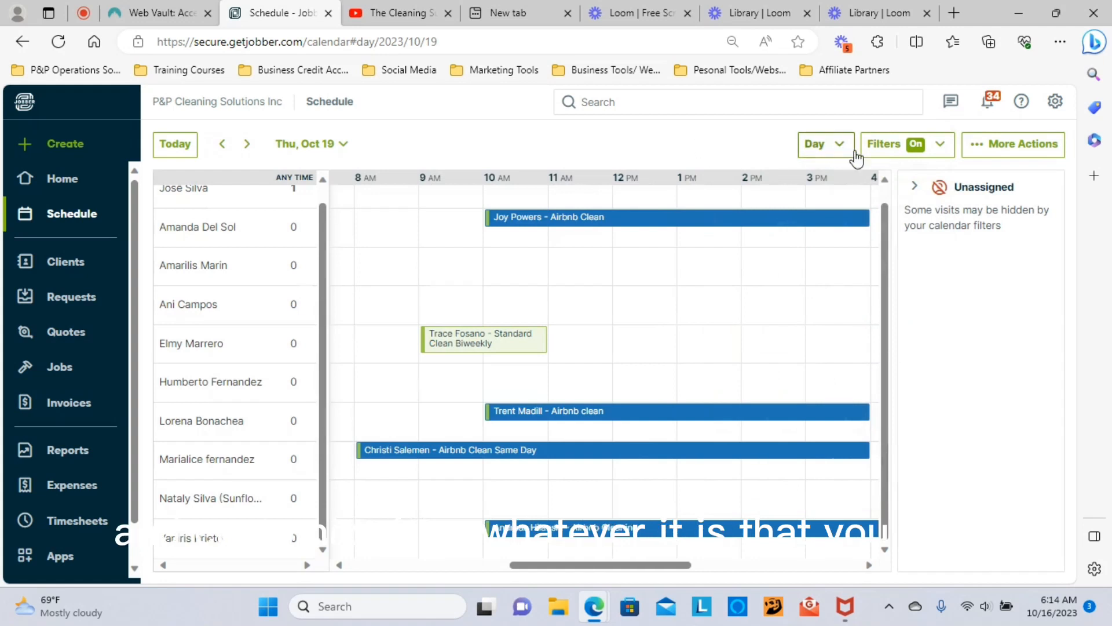
left_click(894, 149)
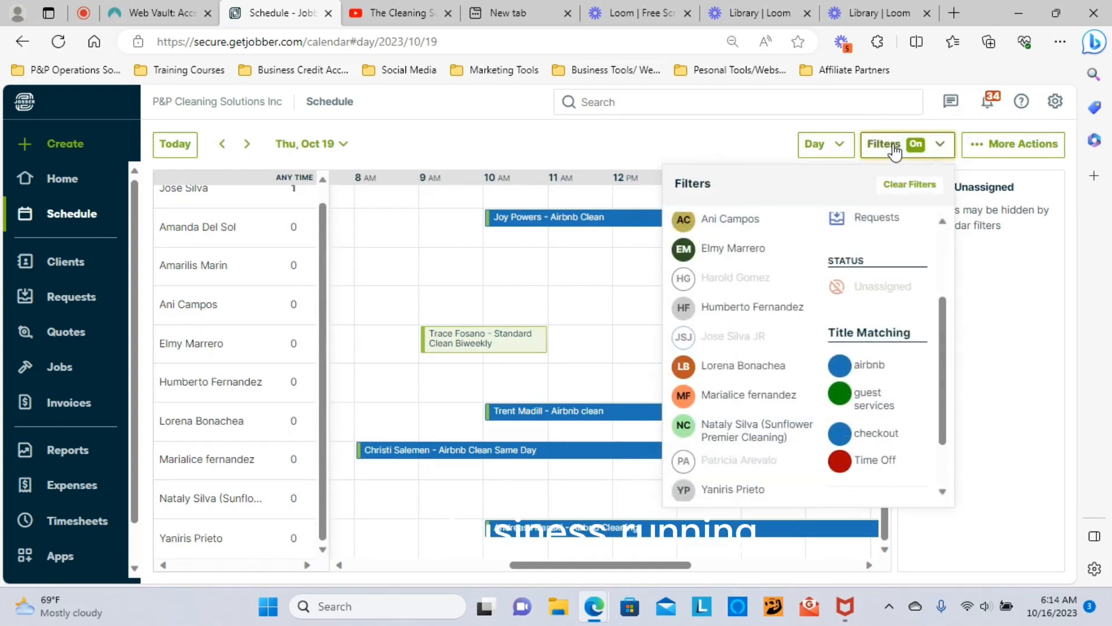
left_click(876, 287)
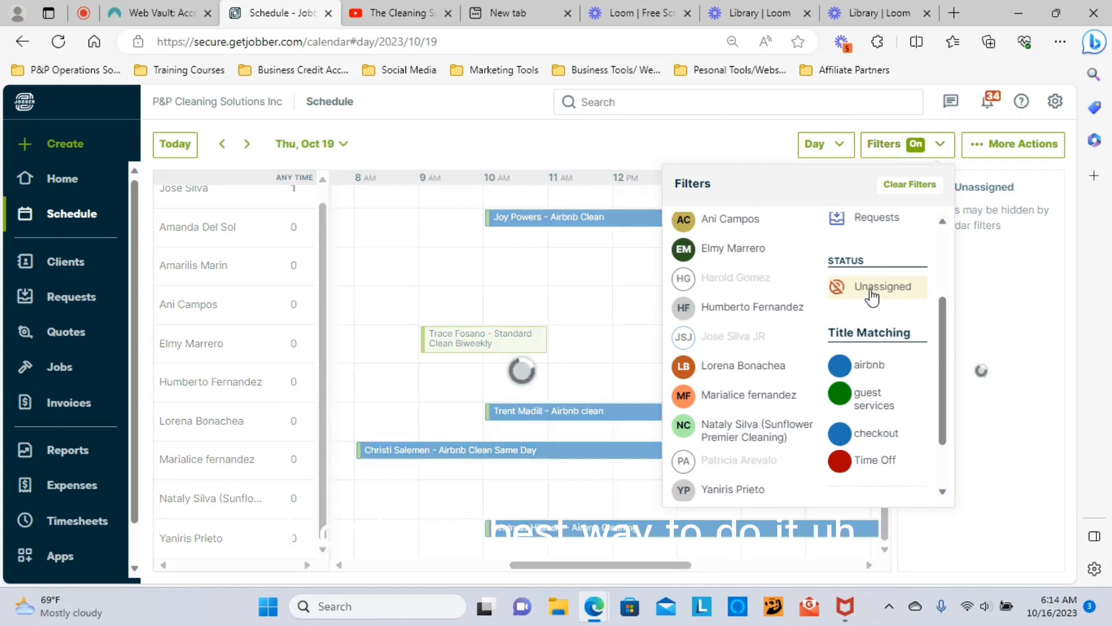
left_click(602, 152)
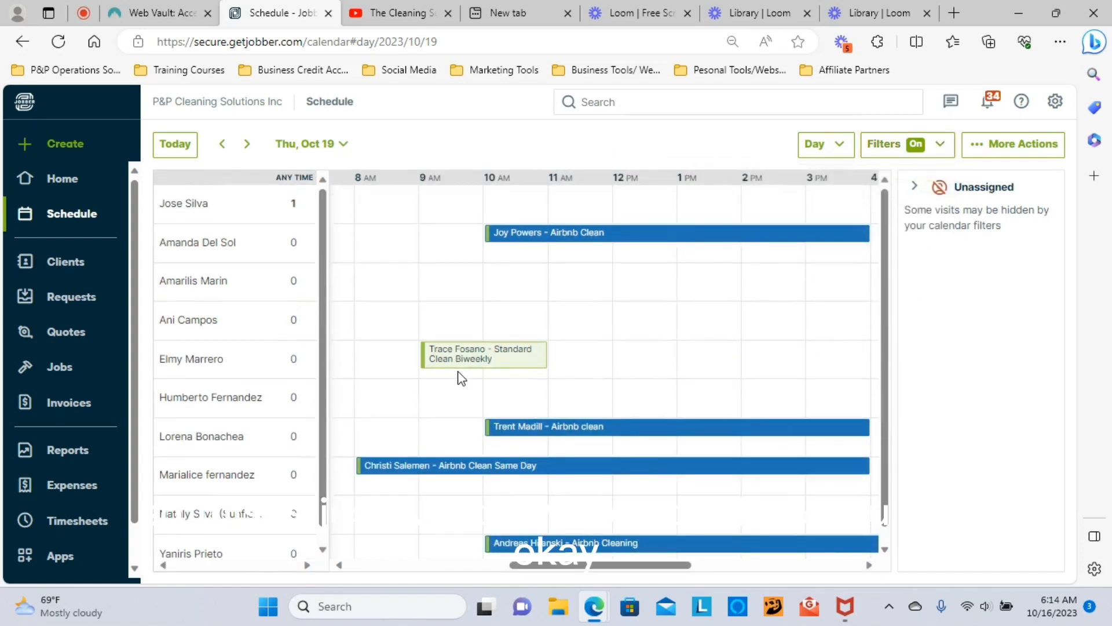
Step: Go to Sun, Oct 15 and mark the Airbnb Clean visit completed
left_click(294, 144)
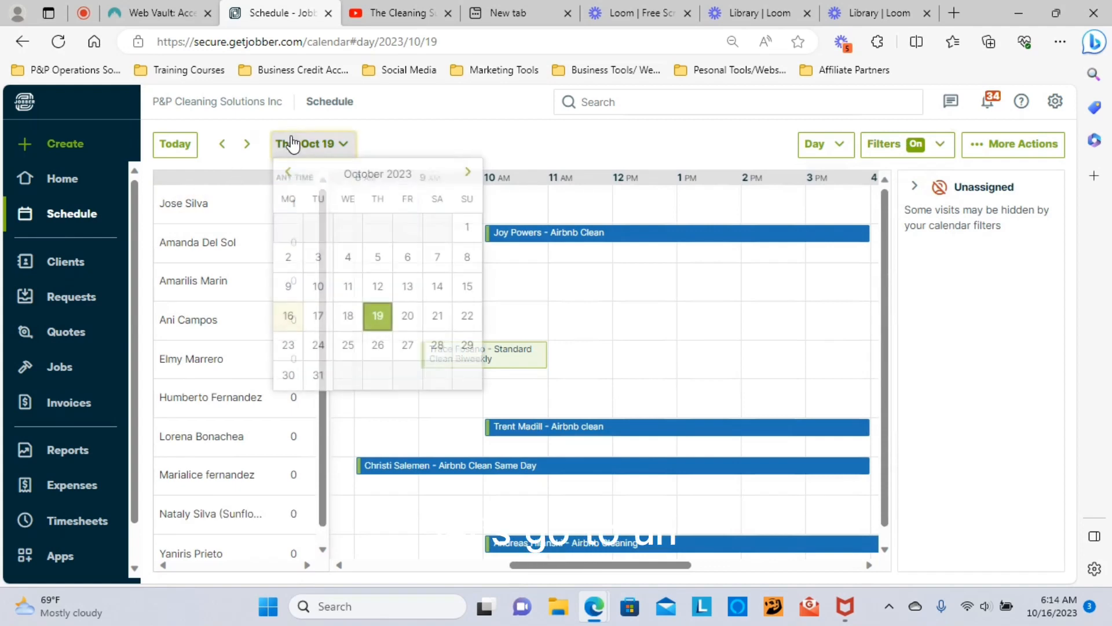
left_click(282, 323)
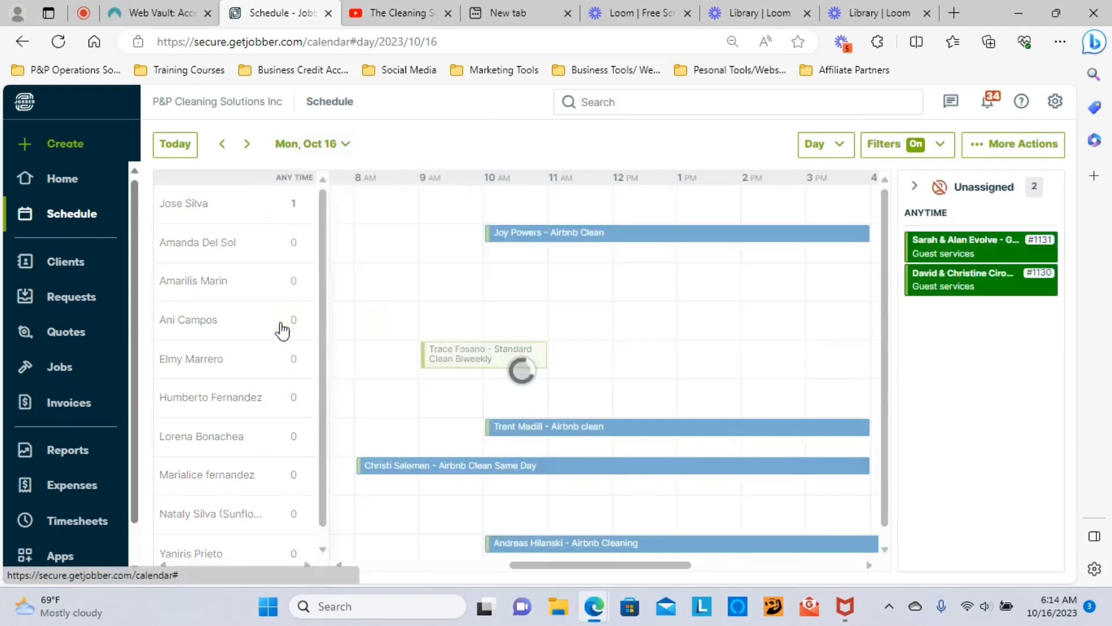
left_click(222, 145)
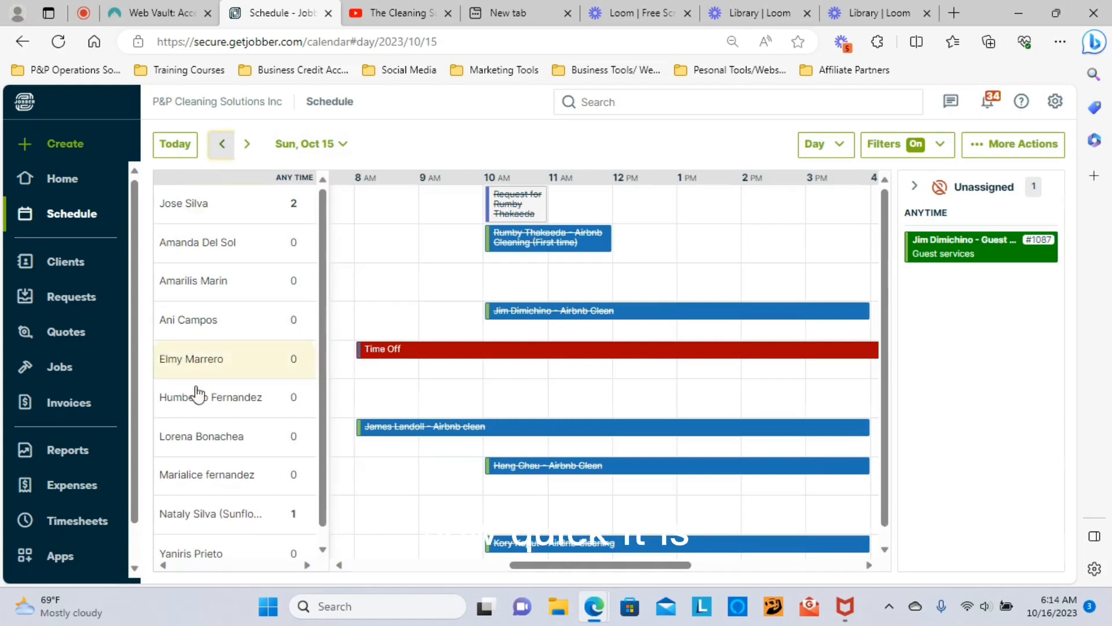
left_click(552, 309)
left_click(296, 162)
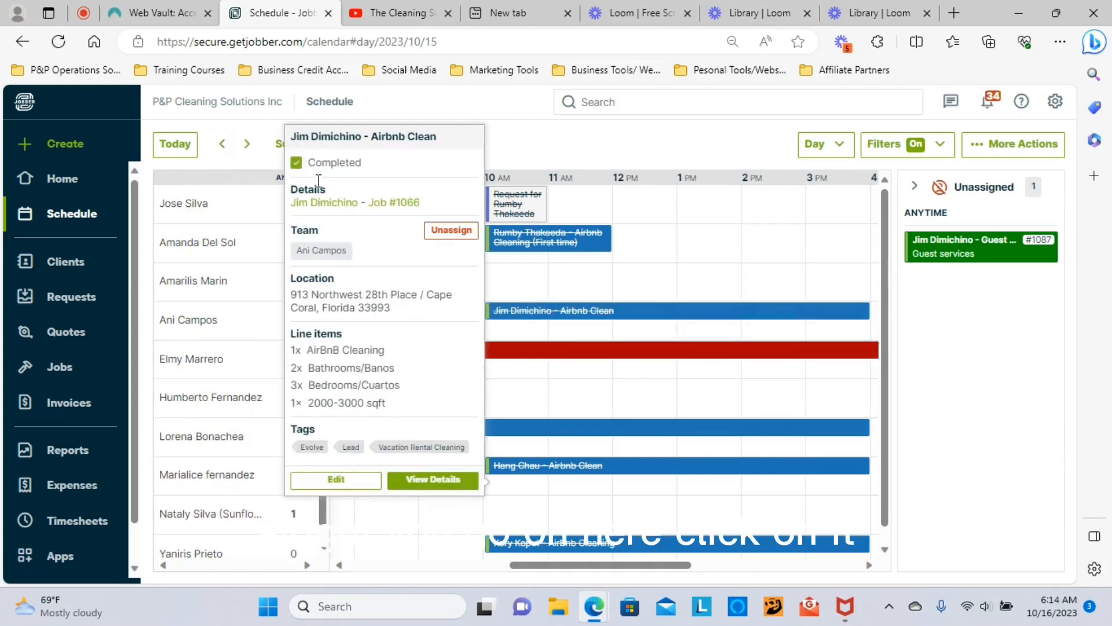
Step: Close job #1066 from its page and generate an invoice for it
left_click(389, 203)
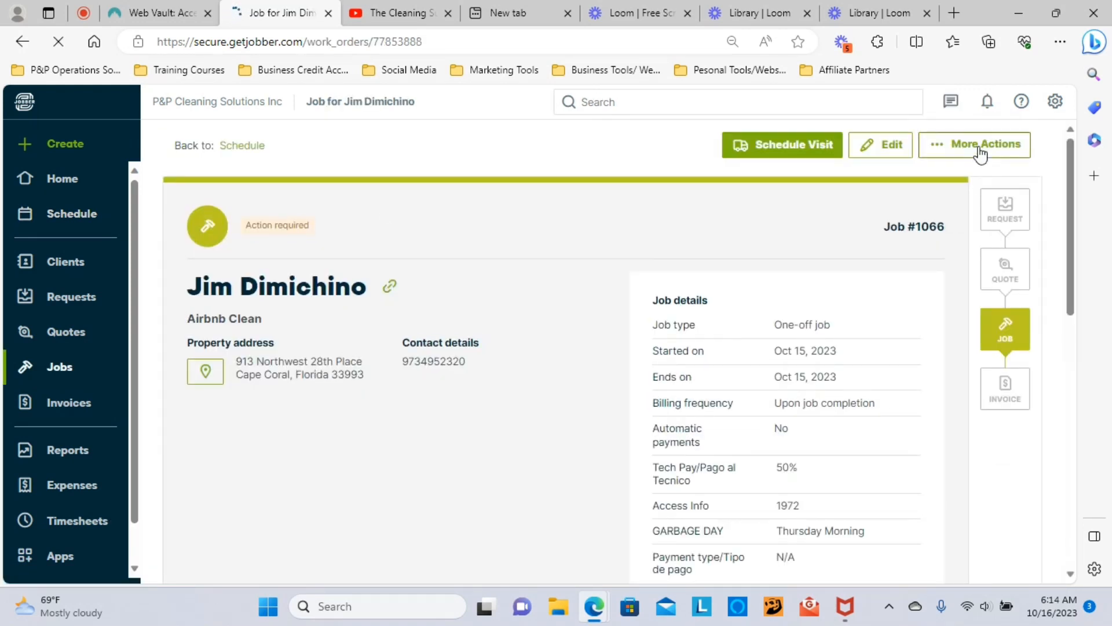
left_click(962, 146)
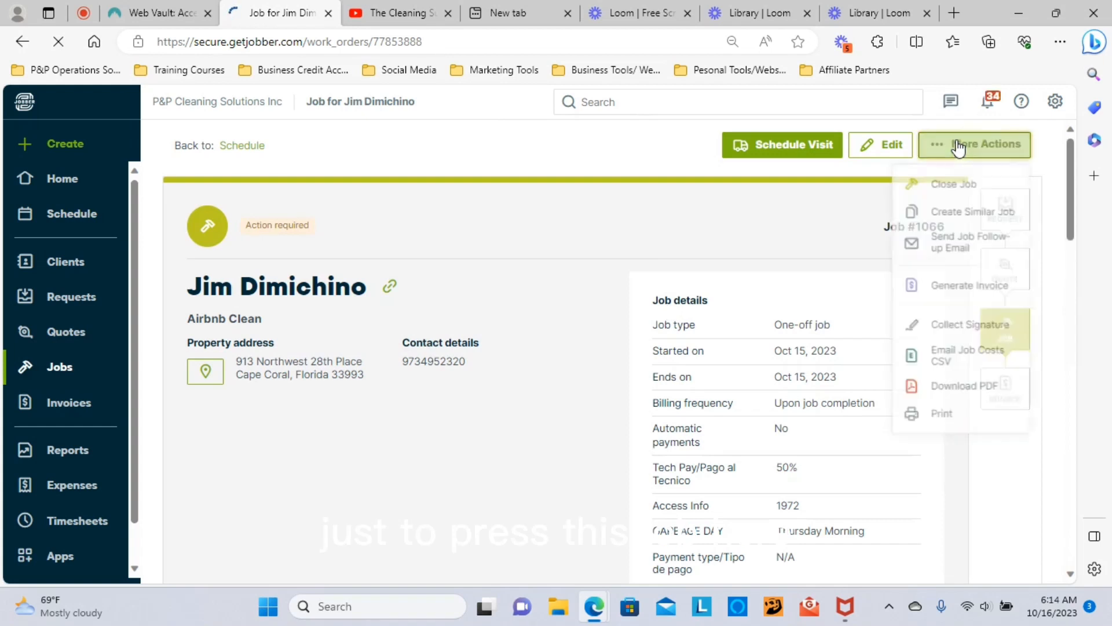
left_click(945, 191)
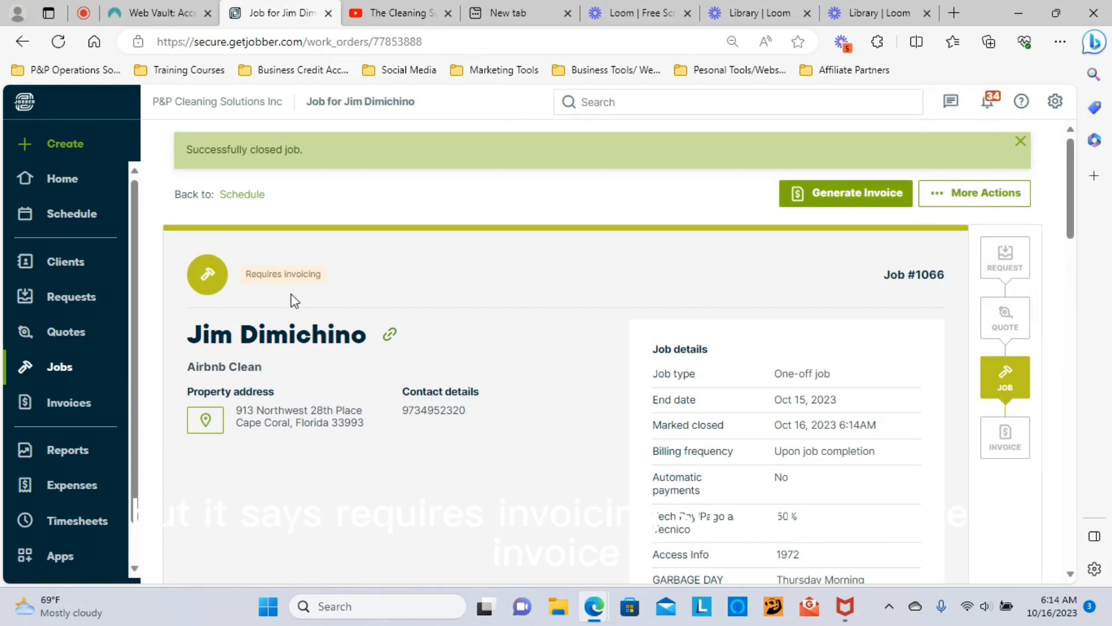
left_click(822, 191)
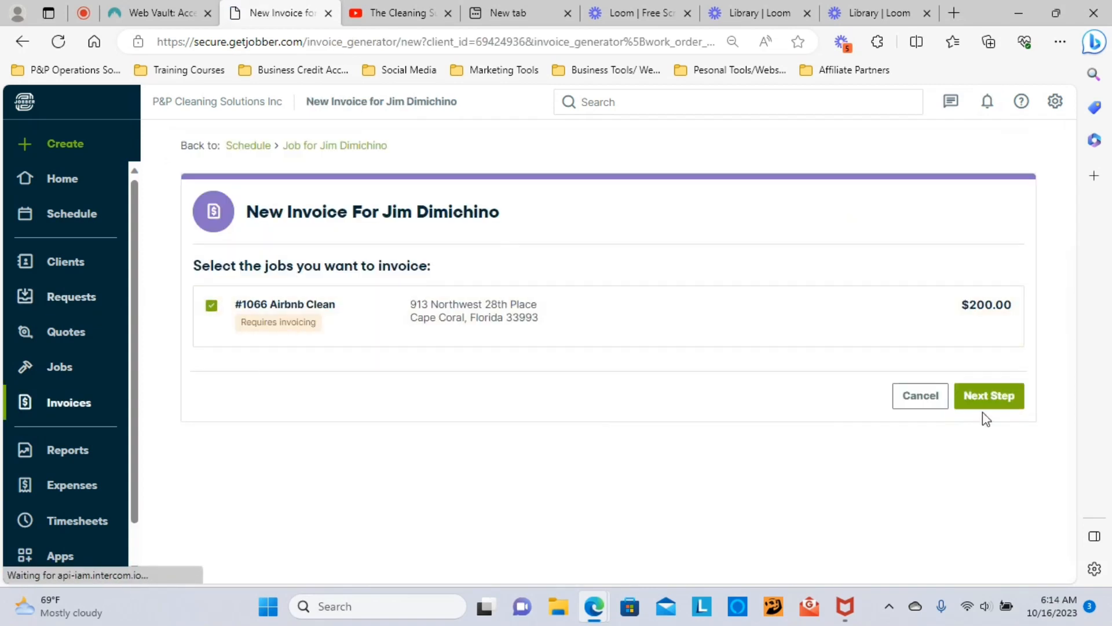
Step: Save invoice #1102 and collect payment, charging $200.00 to the card on file
left_click(990, 396)
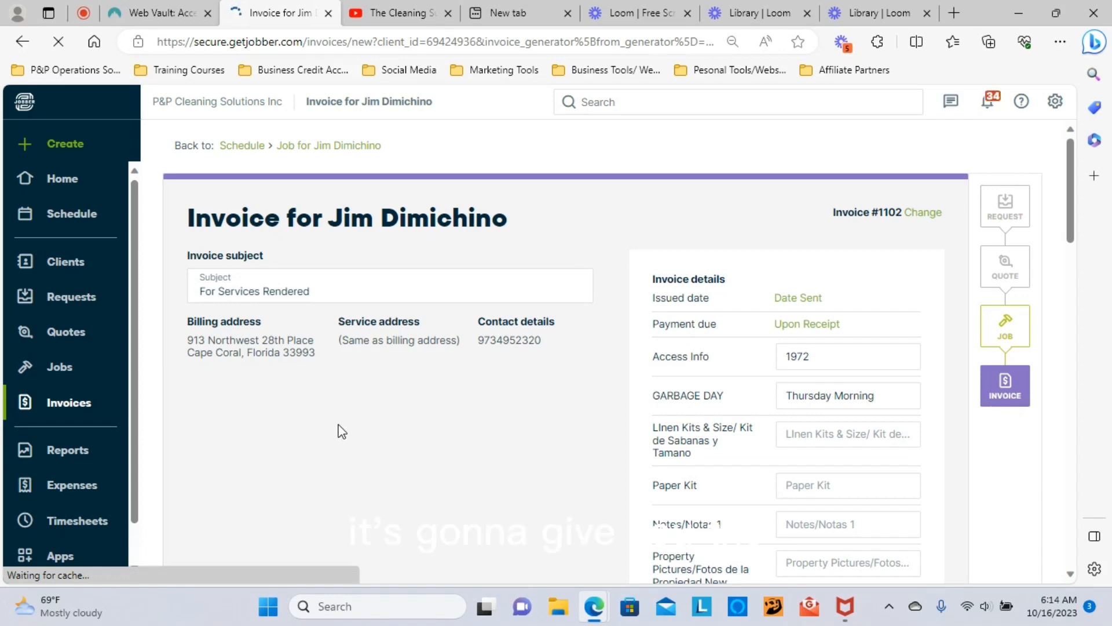
scroll(402, 392, "down", 20)
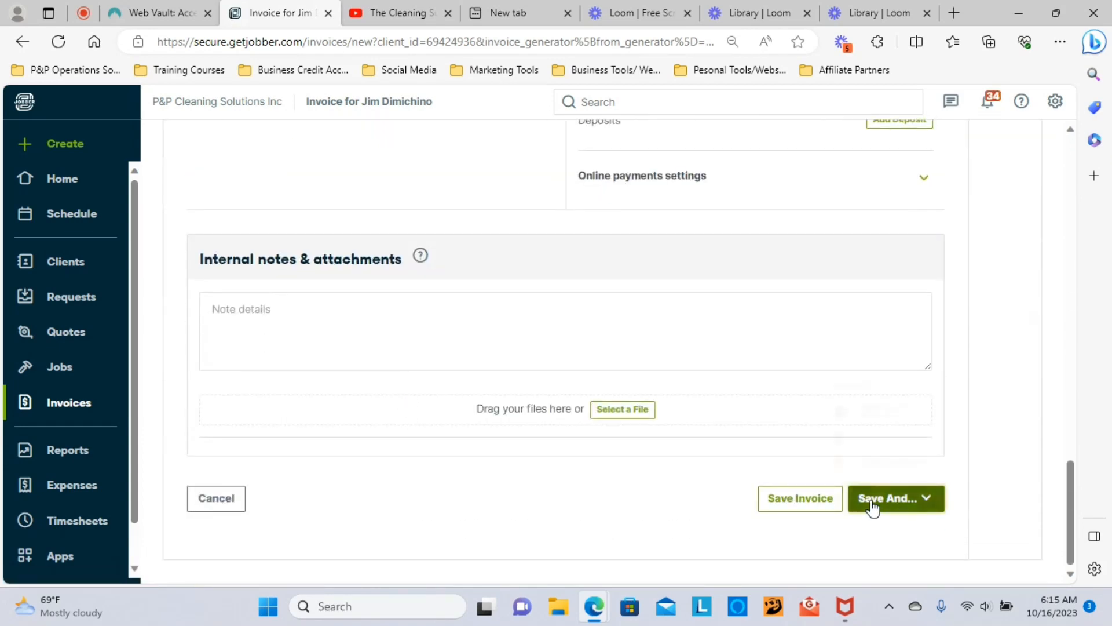
left_click(873, 503)
left_click(654, 527)
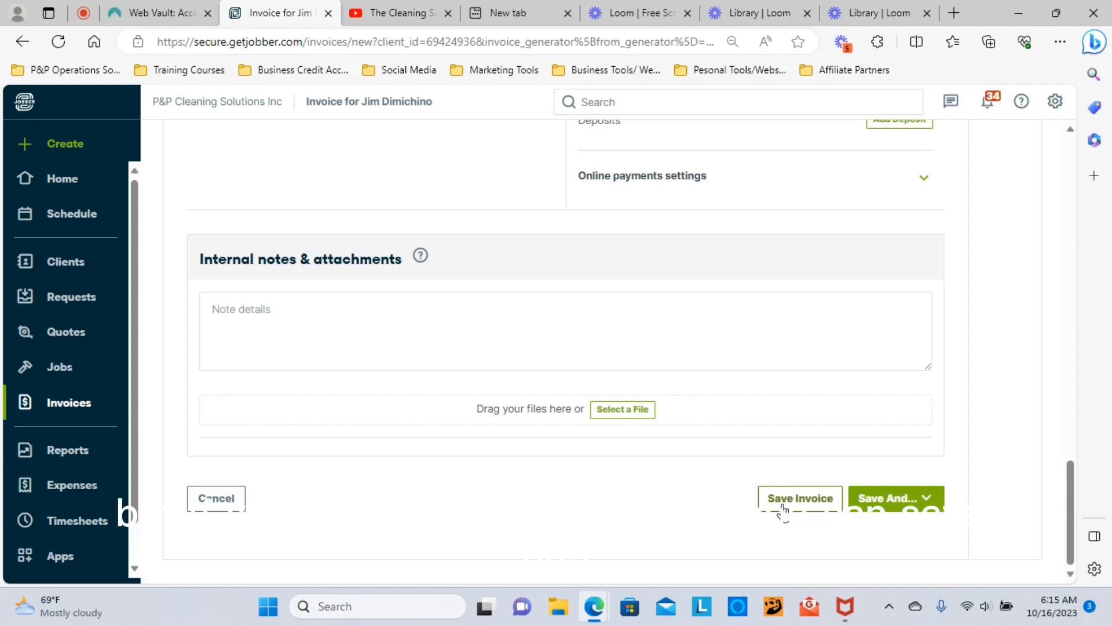
left_click(903, 501)
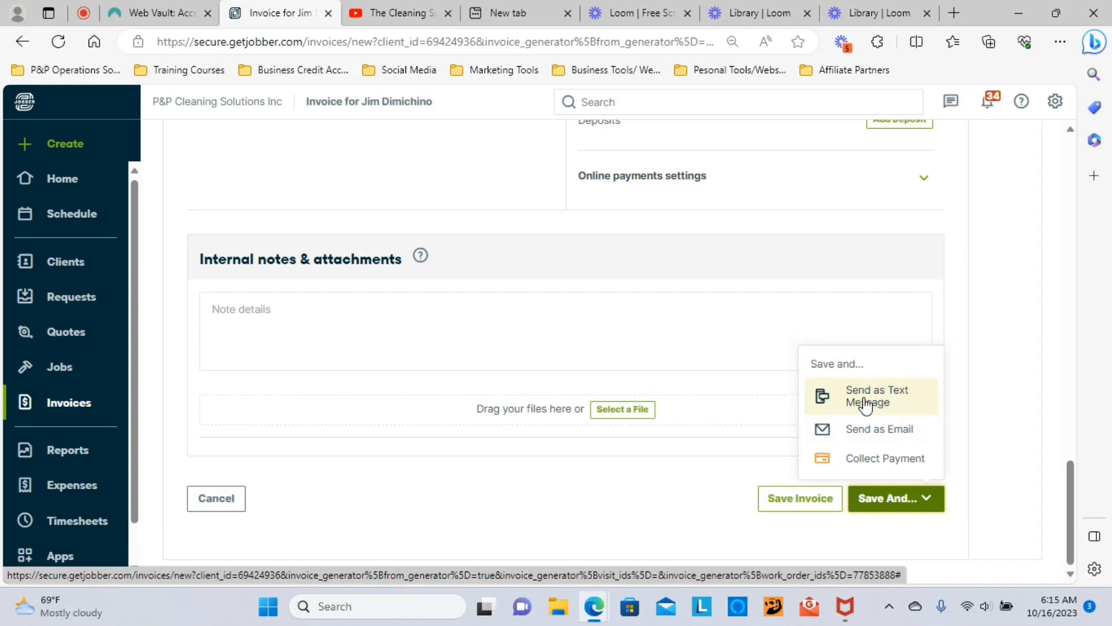
left_click(876, 460)
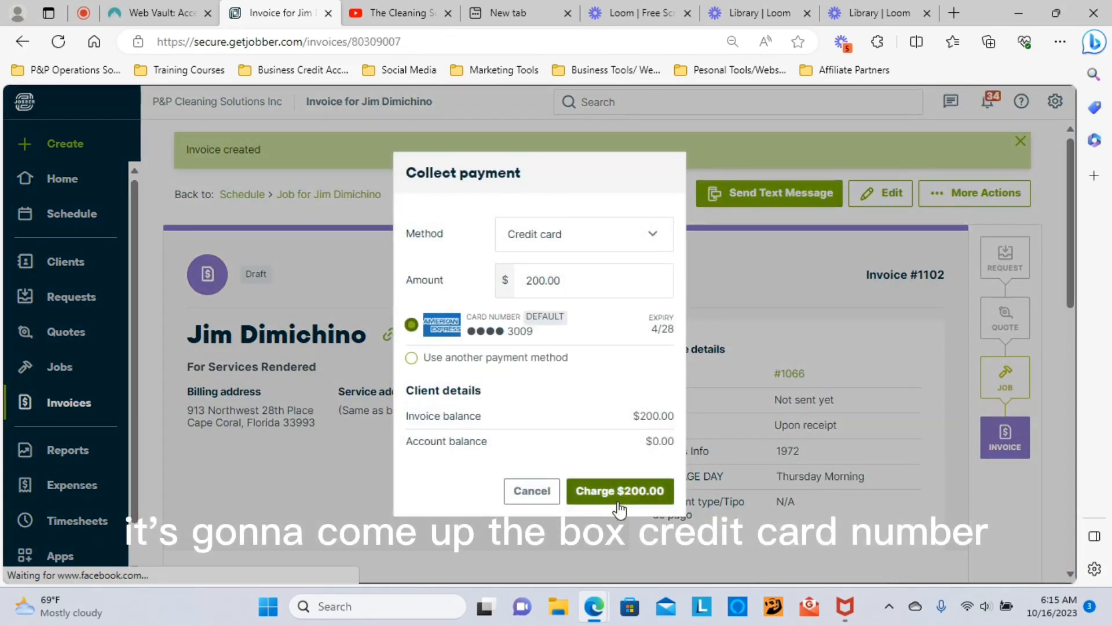
left_click(615, 497)
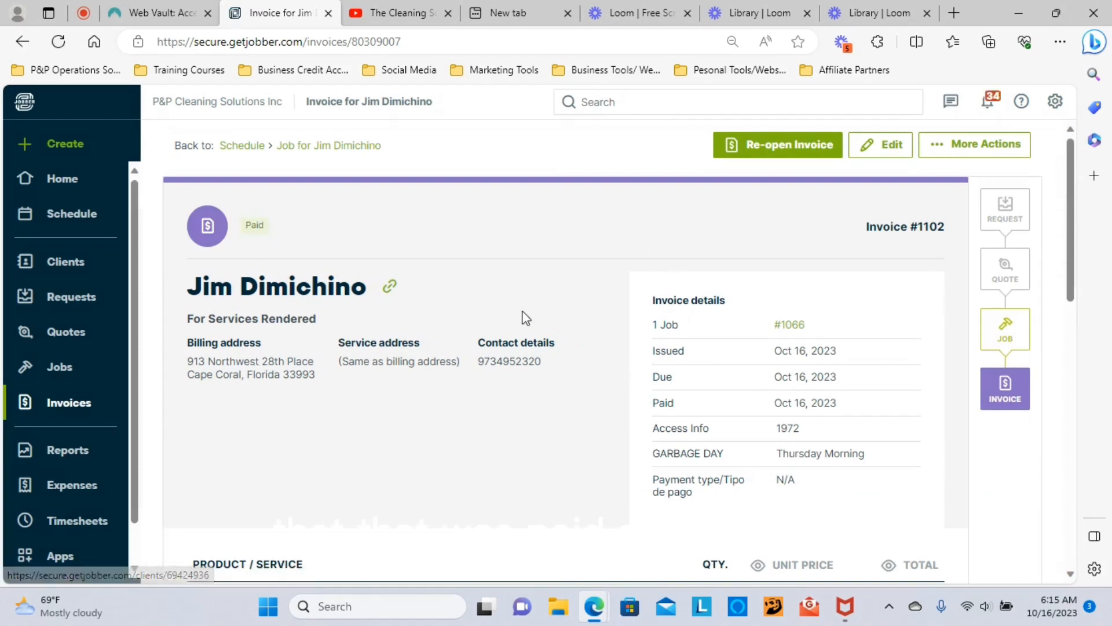
left_click(79, 223)
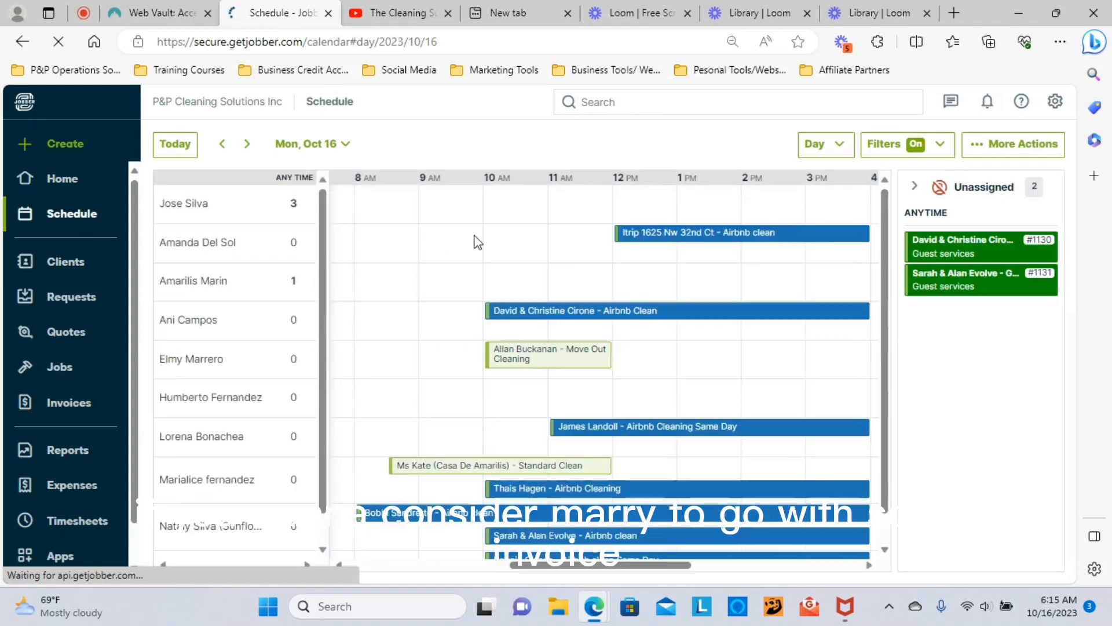
Step: Step the schedule back from Mon, Oct 16 to Sun, Oct 15
left_click(220, 145)
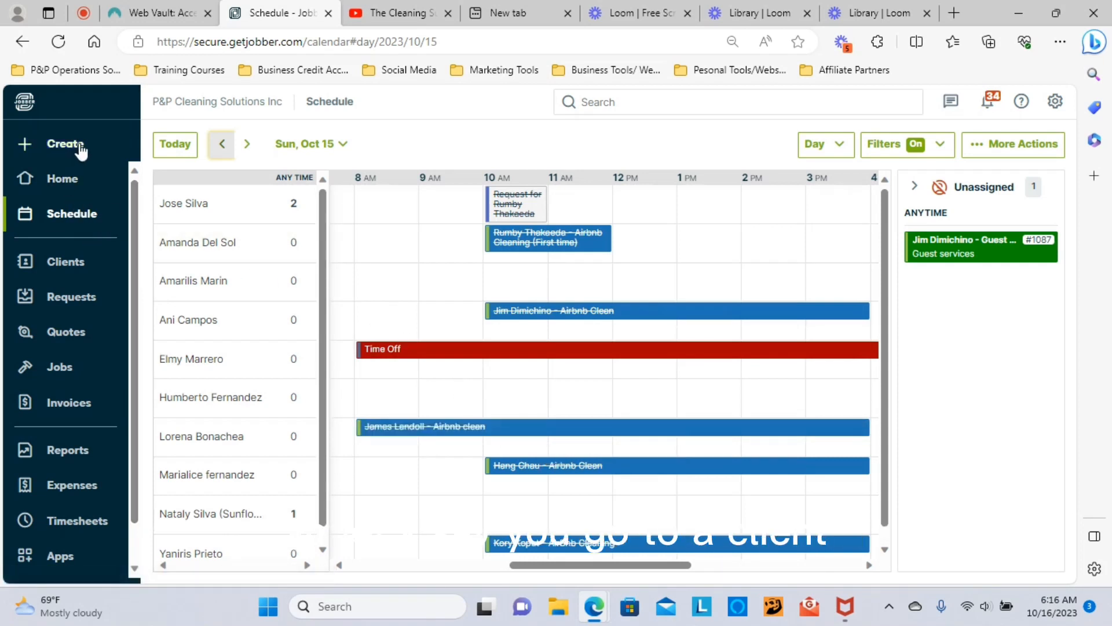
Step: Search the client list by the client's name, open their record, and log in as that client
left_click(65, 267)
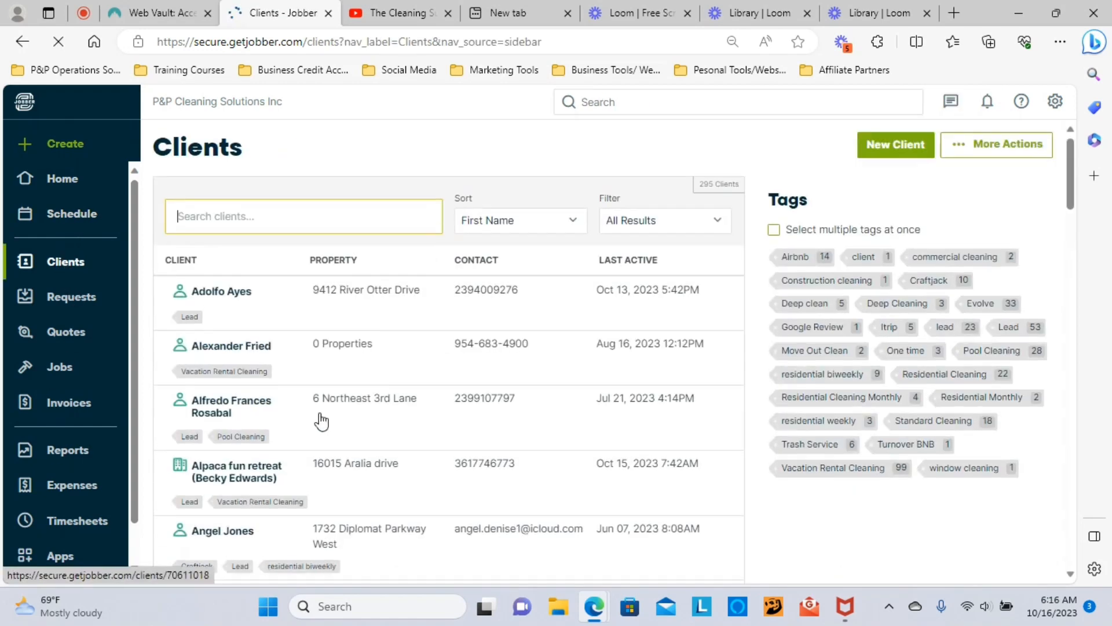
scroll(347, 423, "down", 5)
scroll(385, 431, "down", 2)
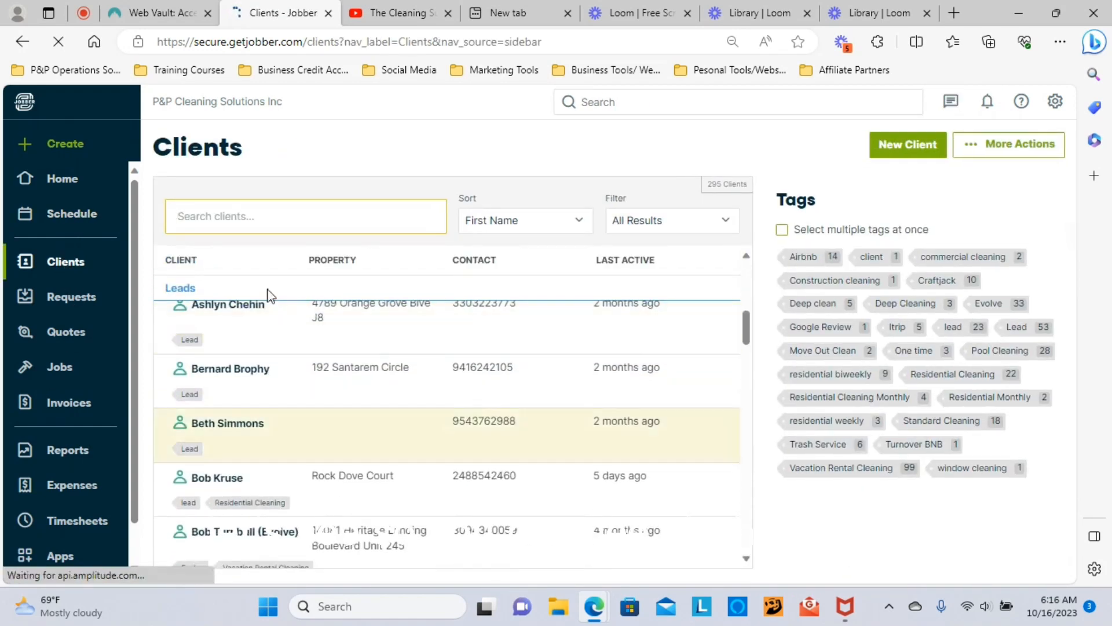
left_click(253, 217)
type("aaron")
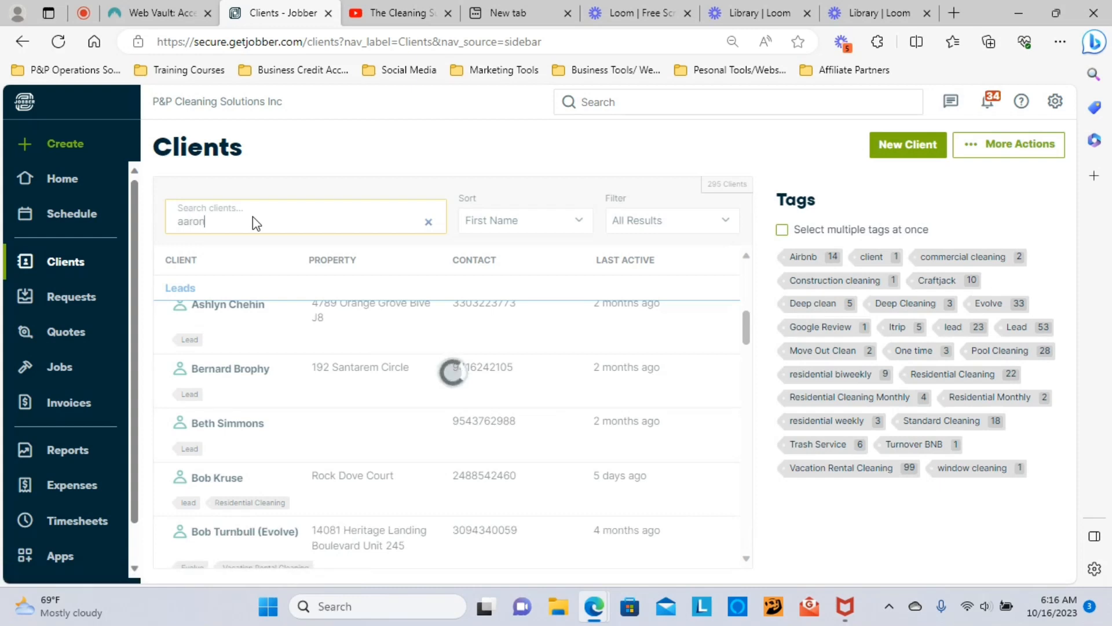
left_click(247, 334)
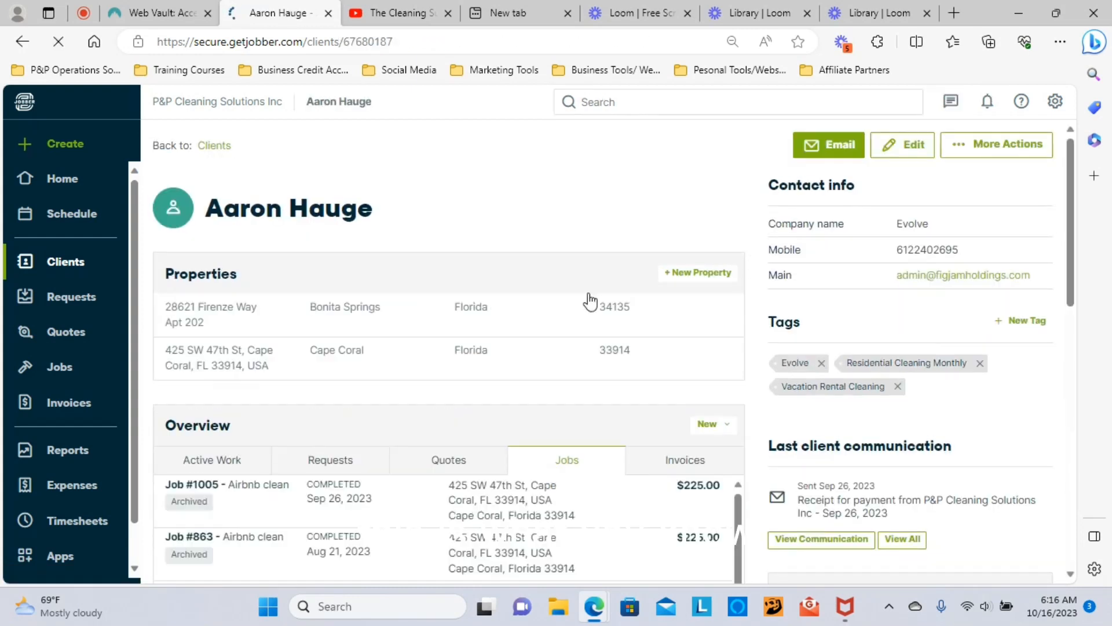
left_click(997, 146)
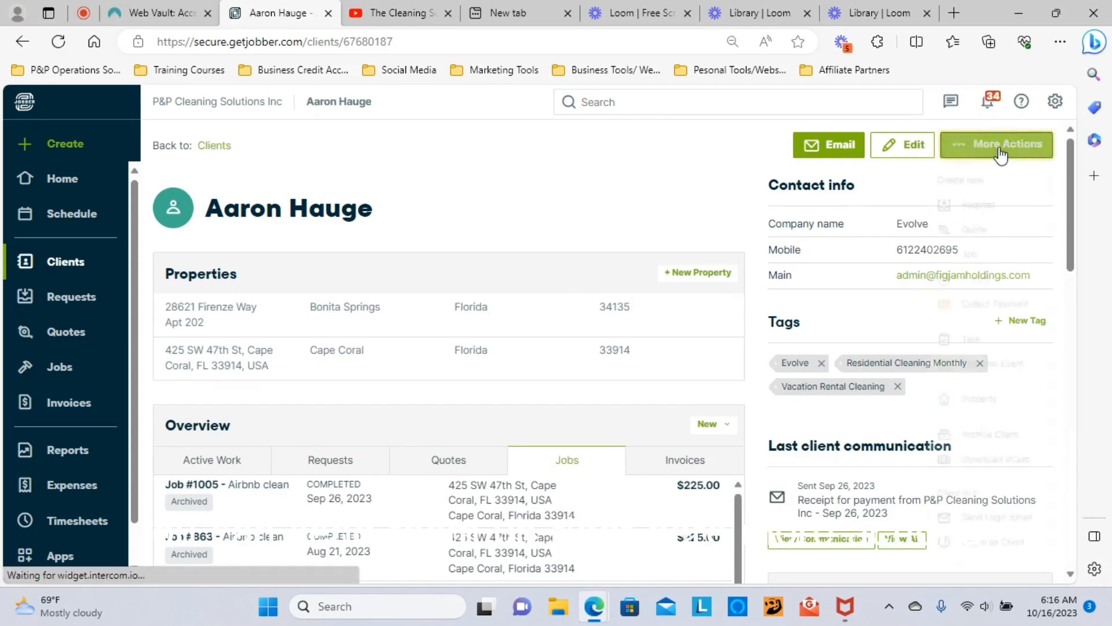
scroll(984, 255, "down", 5)
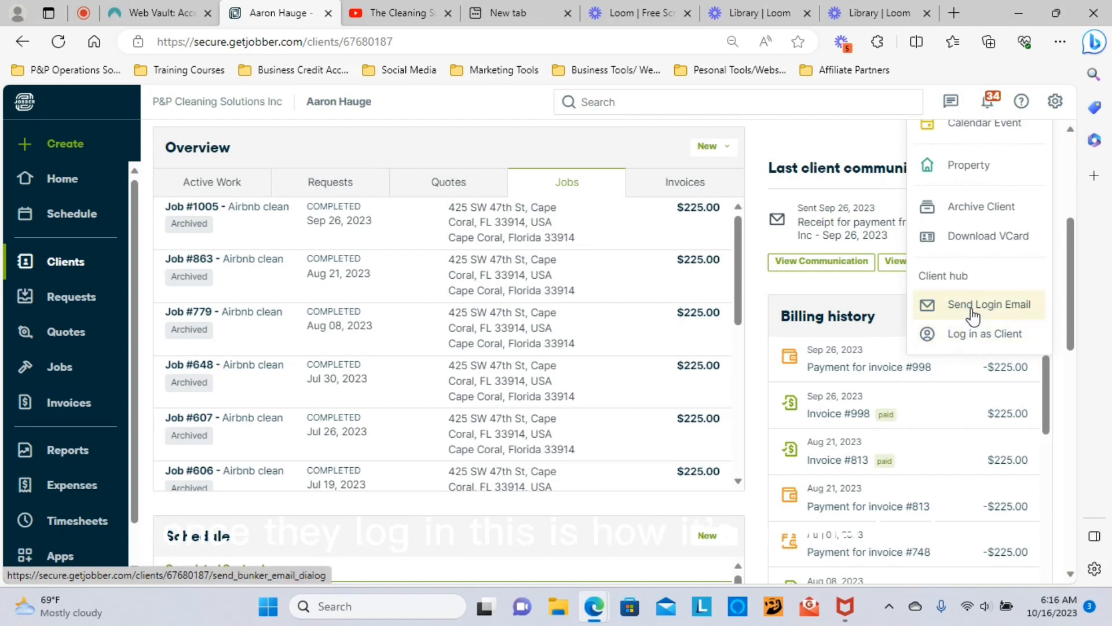
left_click(974, 334)
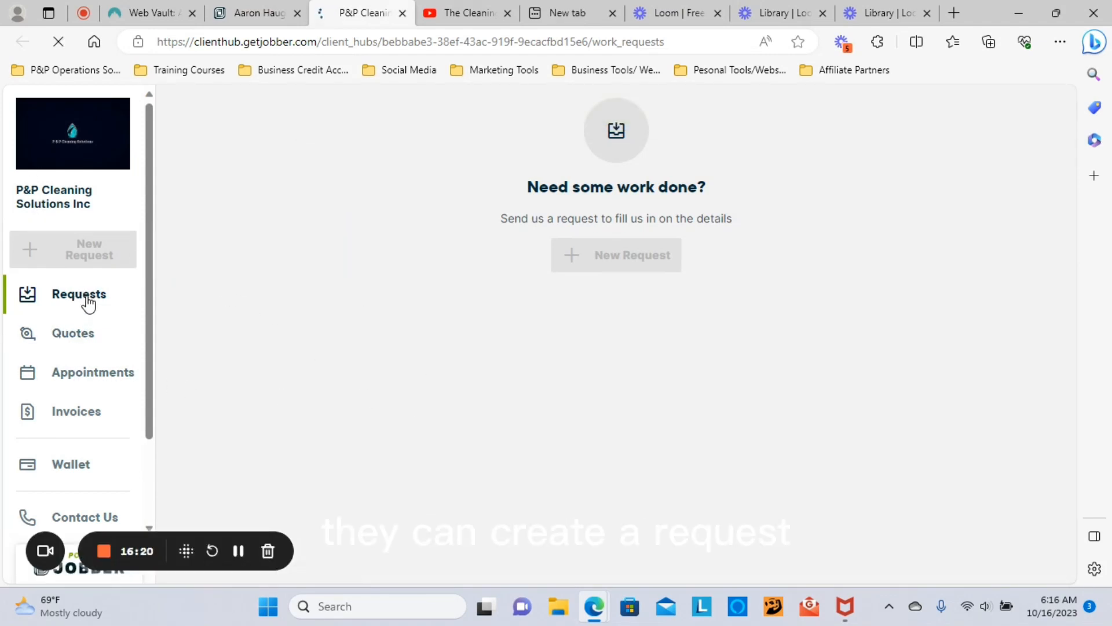
Step: Open the client's paid invoice #998 from the hub's invoice list
scroll(87, 301, "down", 1)
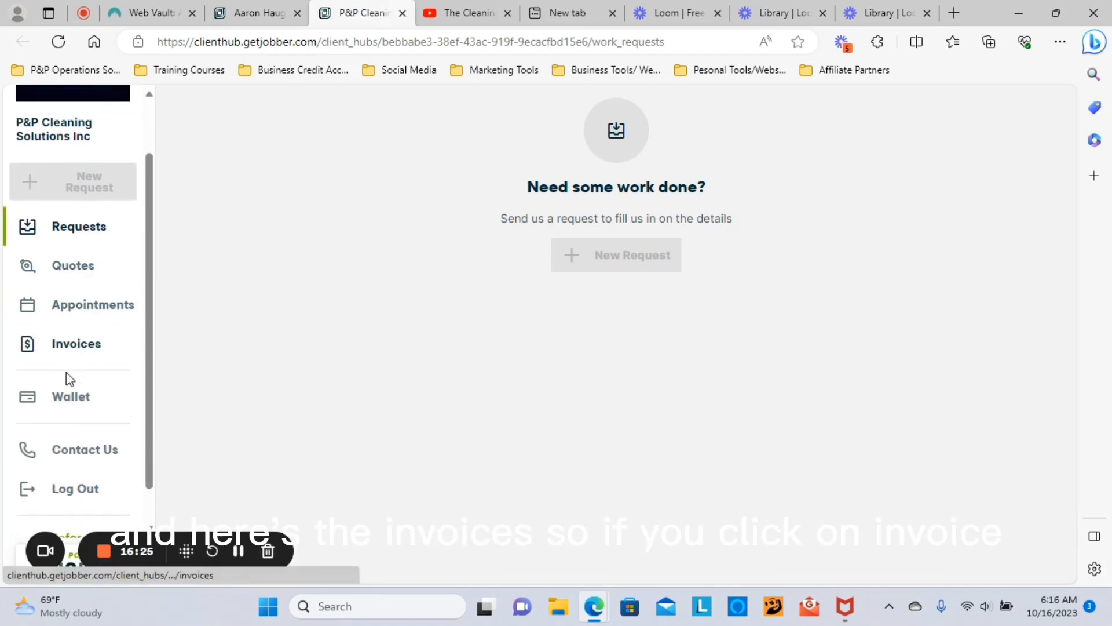
left_click(71, 351)
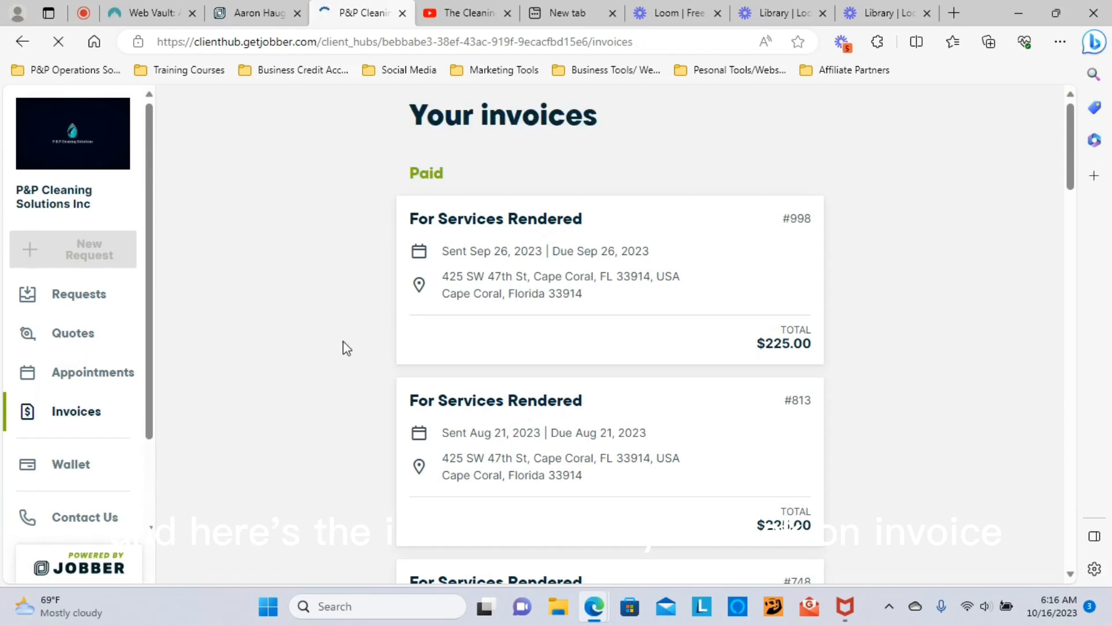
scroll(381, 307, "down", 4)
scroll(380, 305, "down", 15)
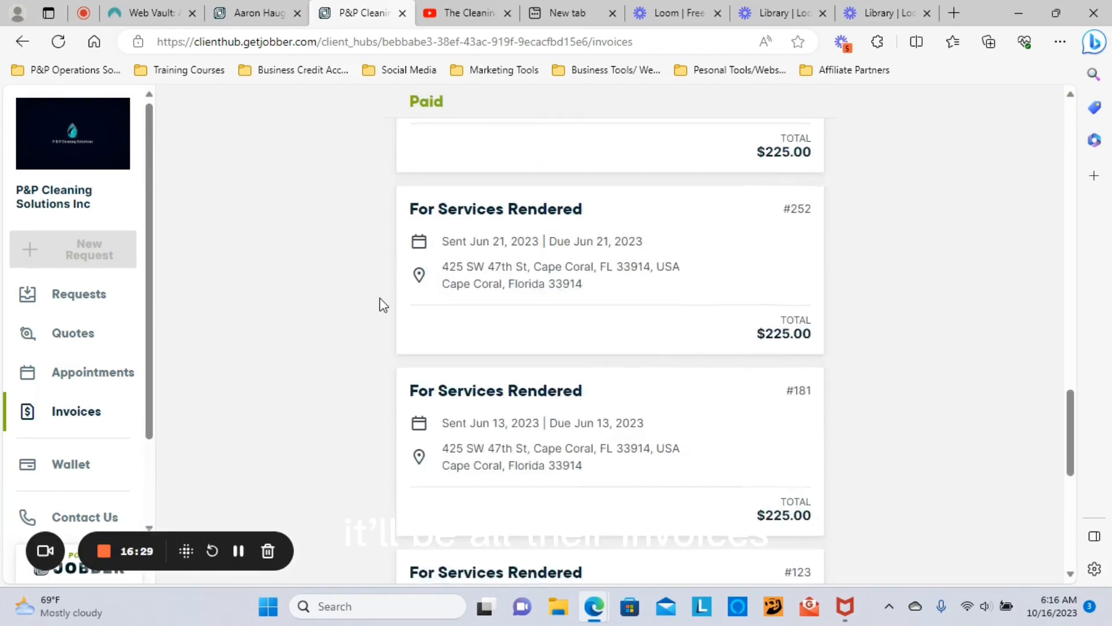
scroll(381, 302, "up", 8)
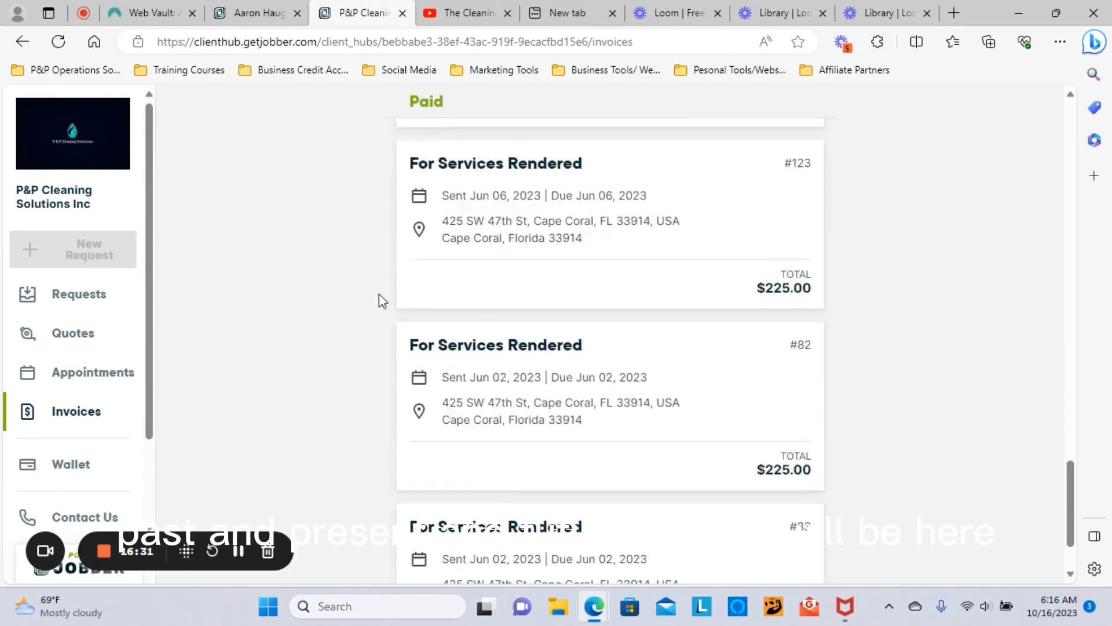
scroll(380, 300, "up", 10)
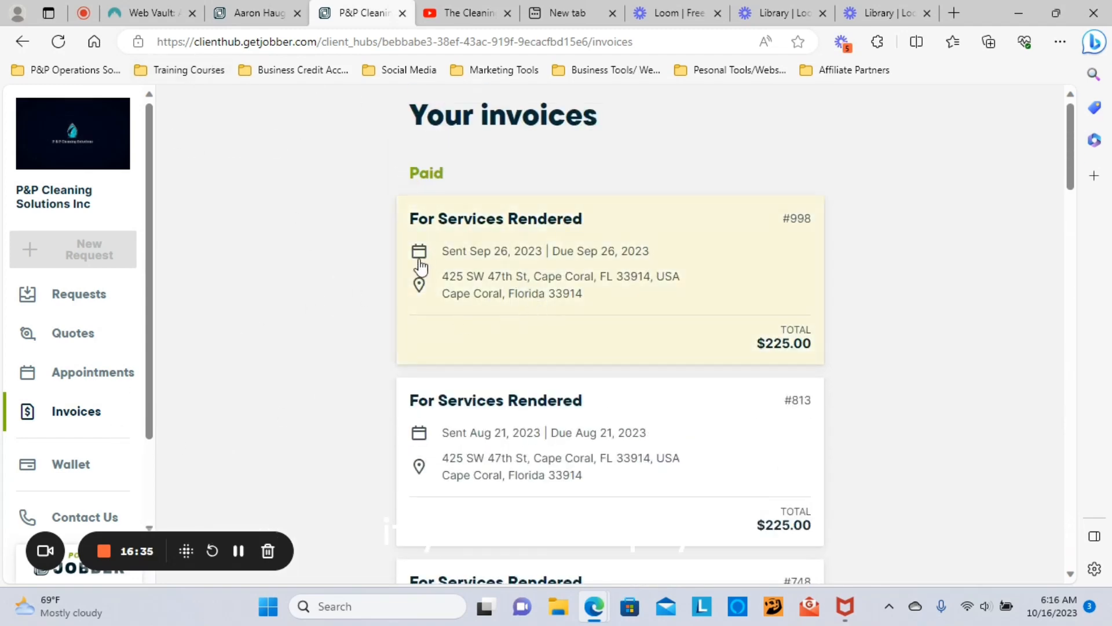
left_click(564, 281)
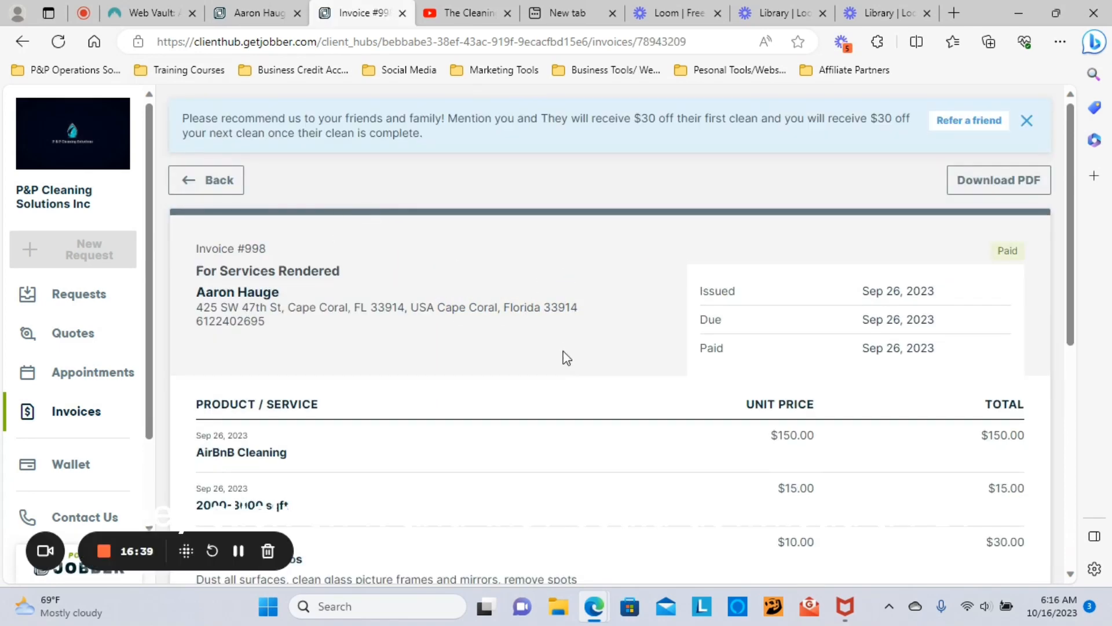
Step: Close the Refer a friend banner above invoice #998 ($225.00, $0.00 balance)
scroll(564, 358, "down", 3)
scroll(759, 280, "up", 3)
scroll(477, 310, "down", 9)
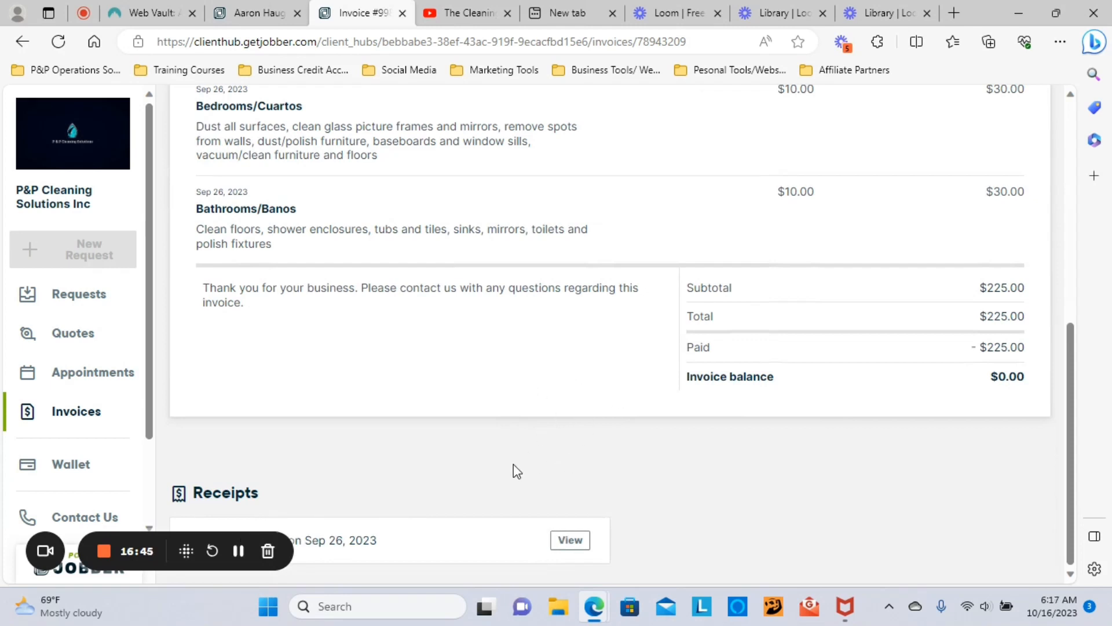
scroll(513, 468, "up", 9)
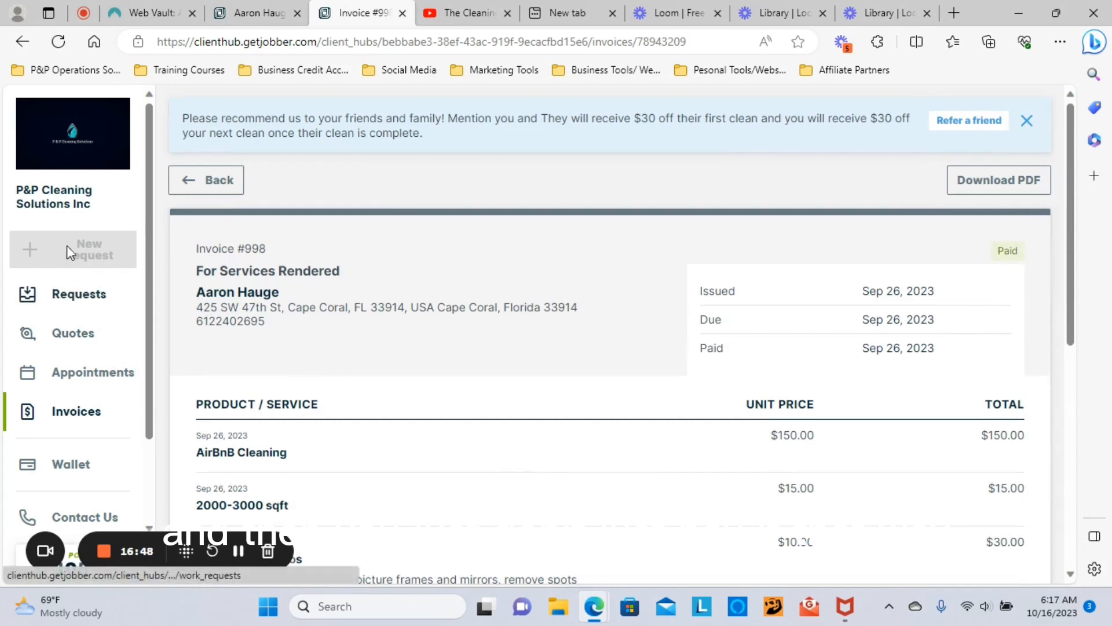
left_click(1027, 124)
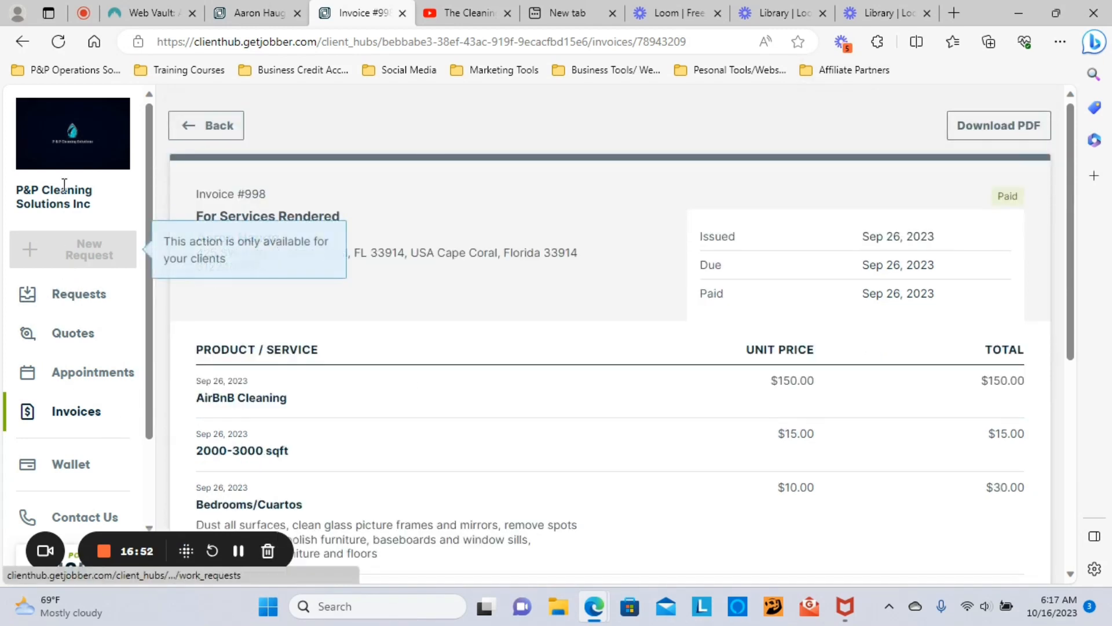
scroll(293, 505, "down", 4)
scroll(246, 463, "up", 4)
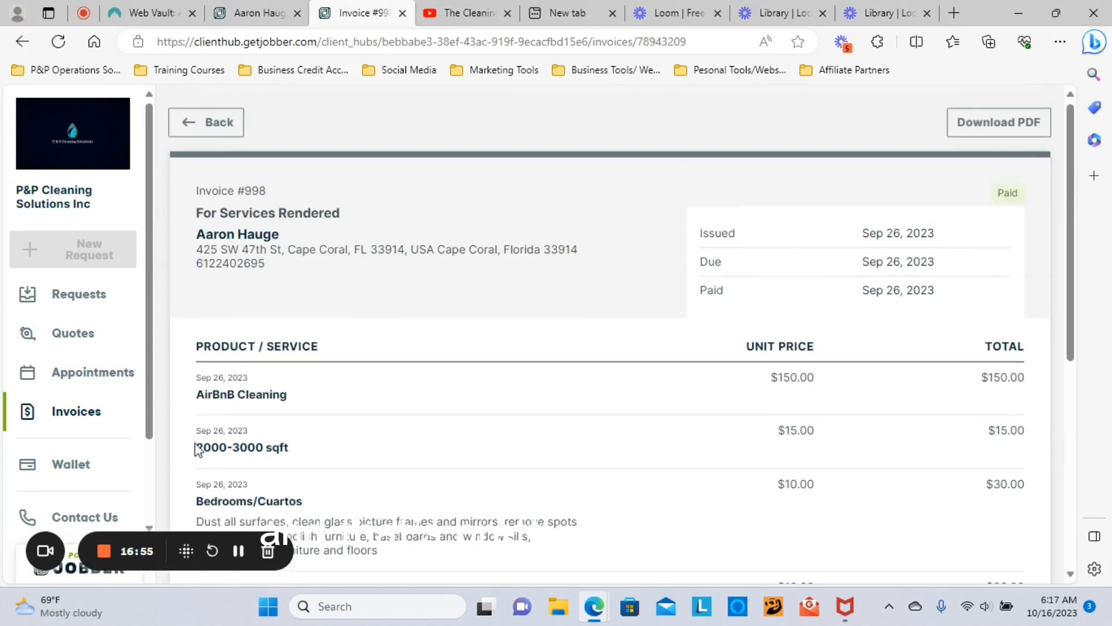
Step: Go back to Jobber's Home and open Settings > Job Forms to list the five saved forms
left_click(254, 13)
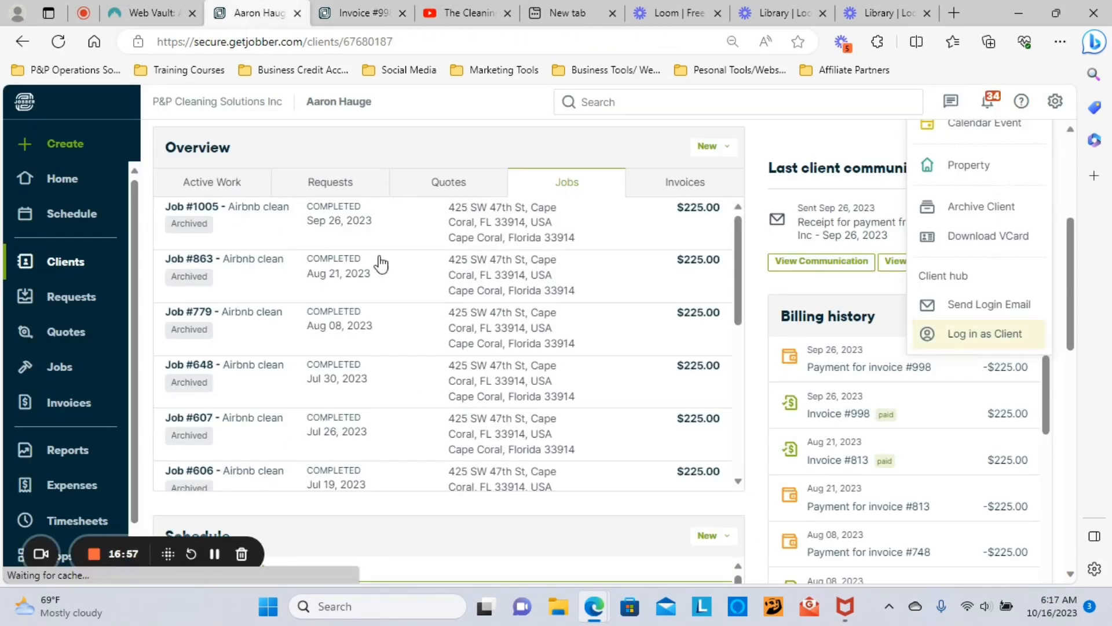
scroll(971, 305, "up", 5)
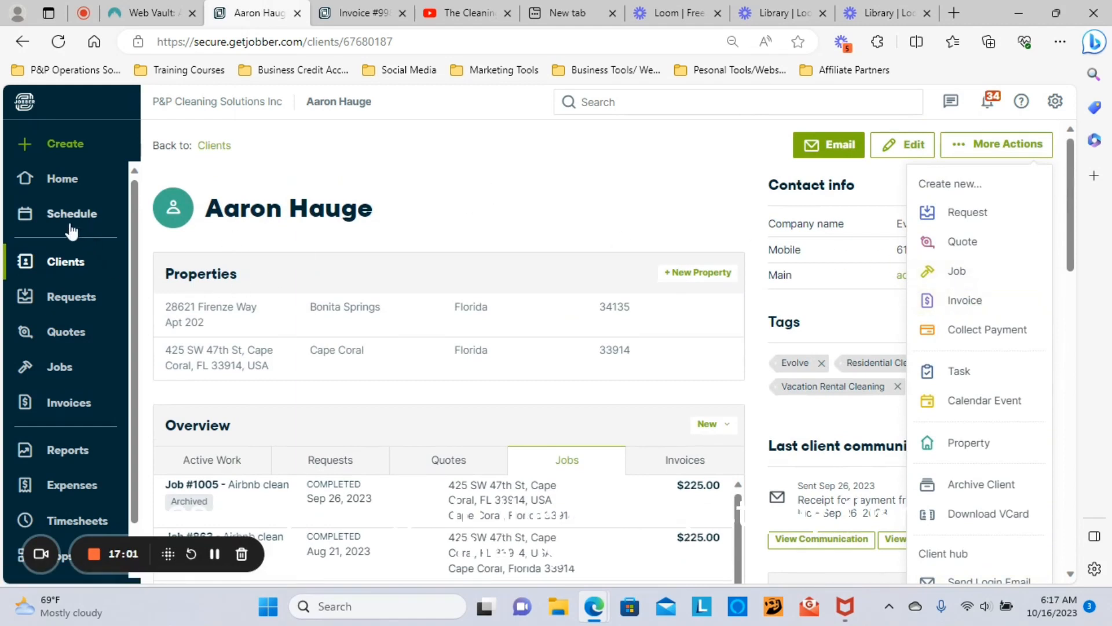
left_click(66, 182)
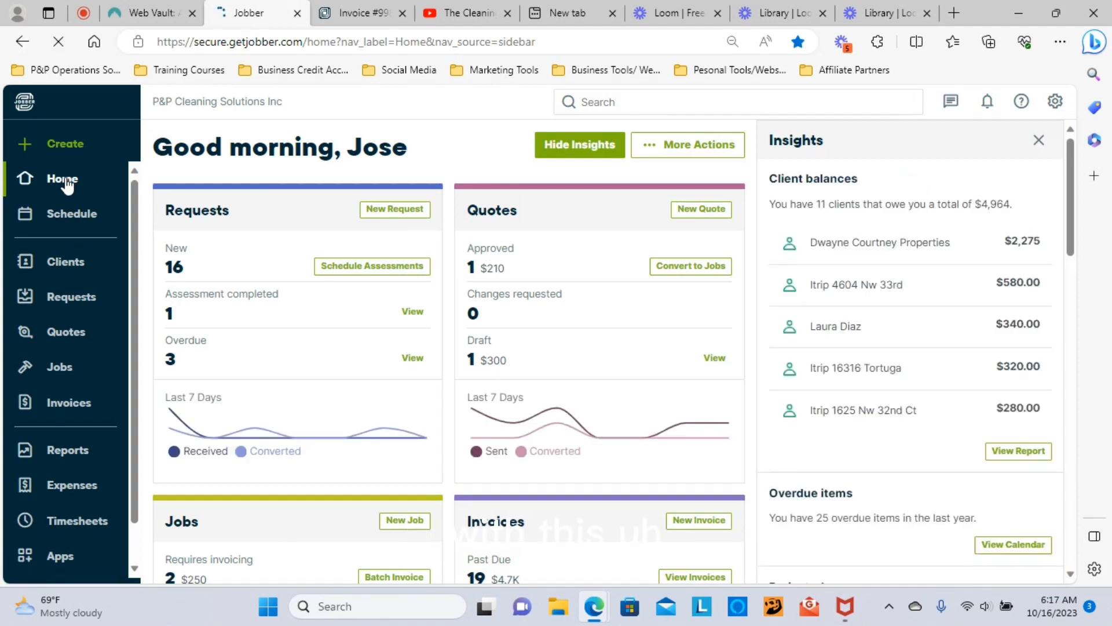
left_click(1056, 102)
left_click(904, 203)
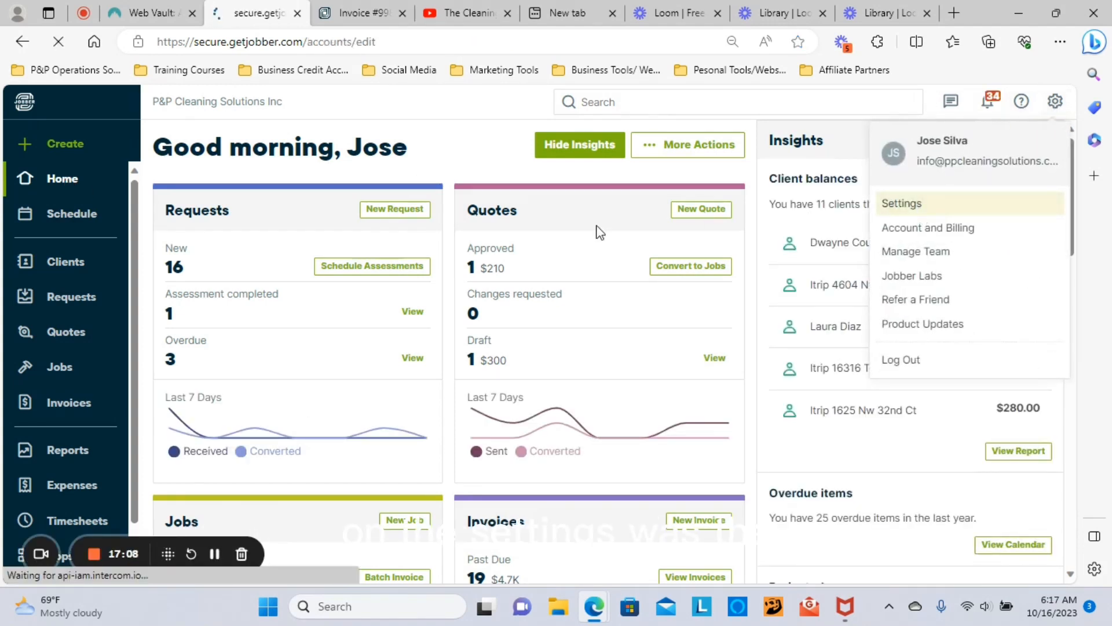
scroll(258, 354, "down", 3)
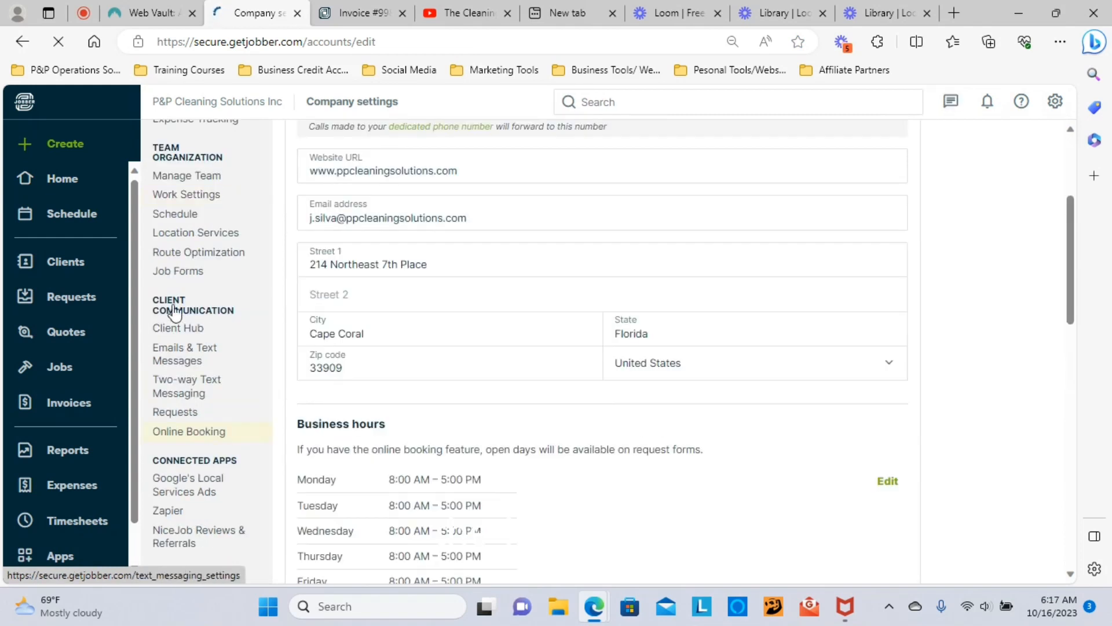
left_click(177, 271)
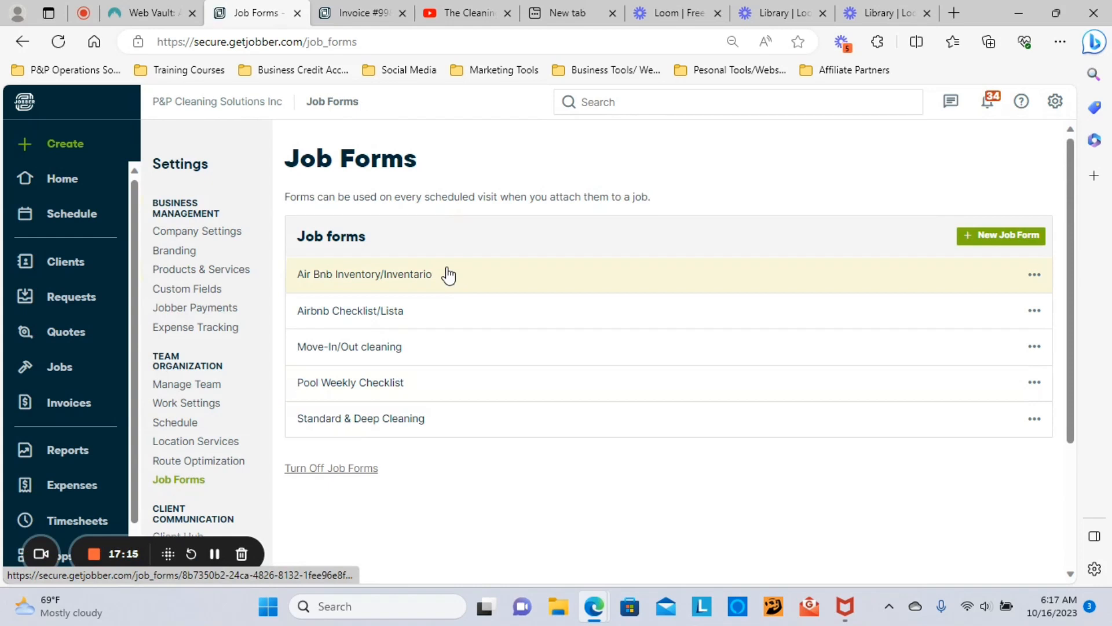
left_click(346, 284)
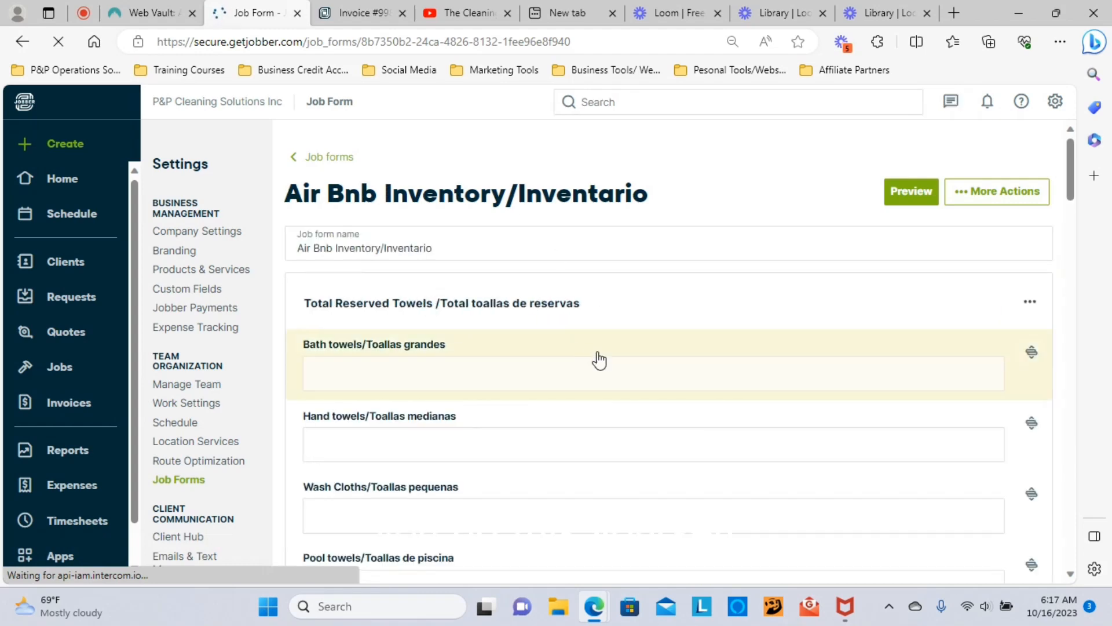
scroll(590, 365, "down", 3)
scroll(577, 369, "down", 12)
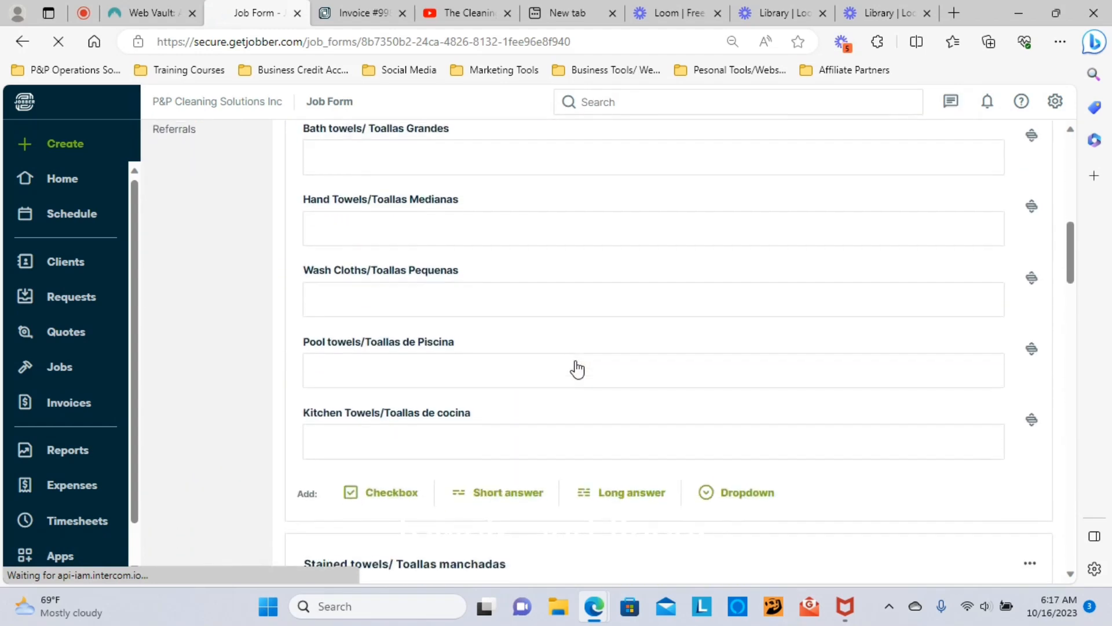
scroll(579, 365, "down", 3)
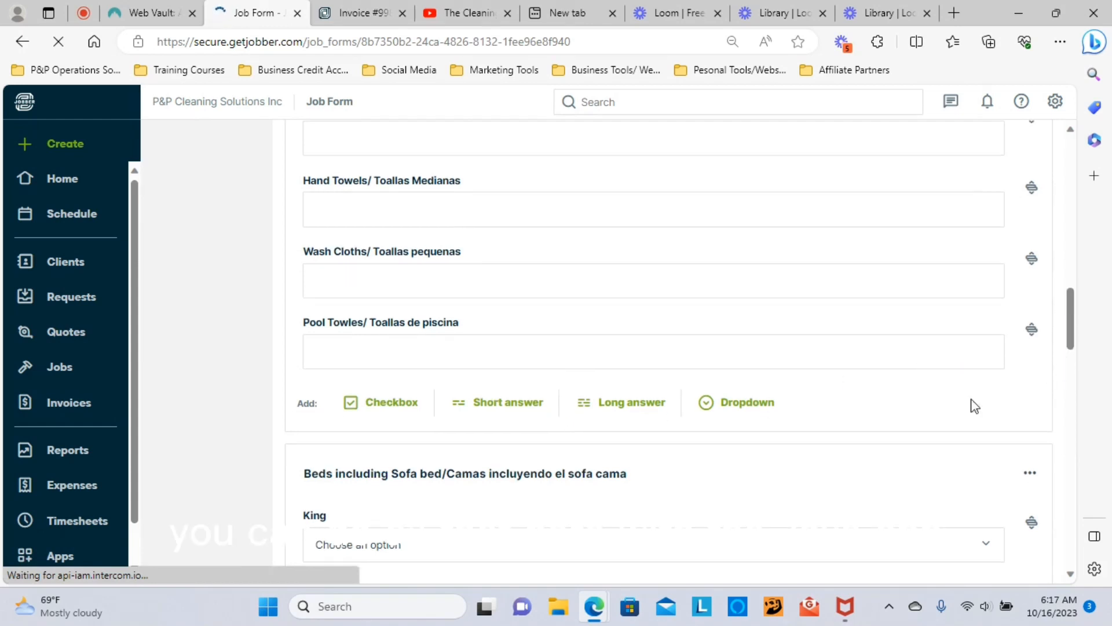
scroll(436, 412, "down", 5)
scroll(436, 411, "down", 10)
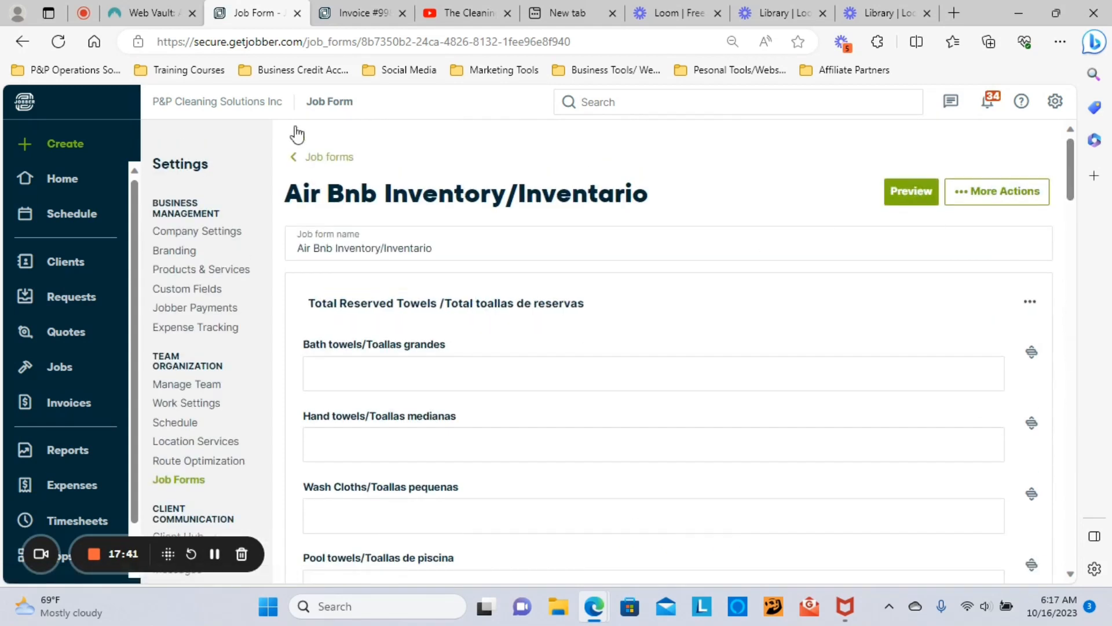
left_click(314, 162)
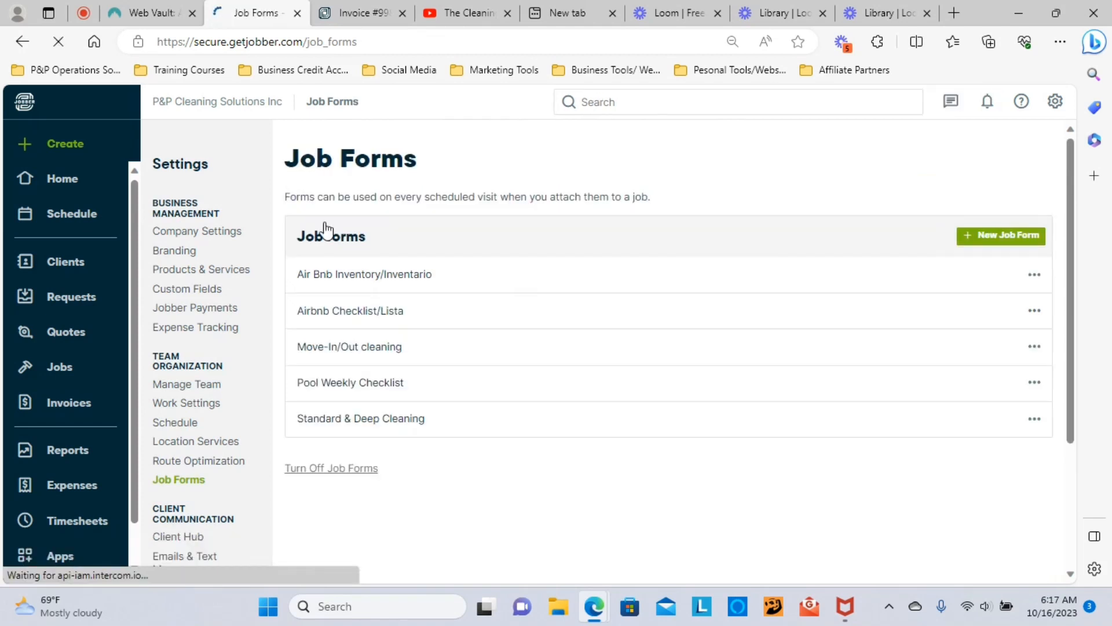
Step: Open the Pool Weekly Checklist form and inspect its How many Jugs Added and Chlorine questions
left_click(350, 393)
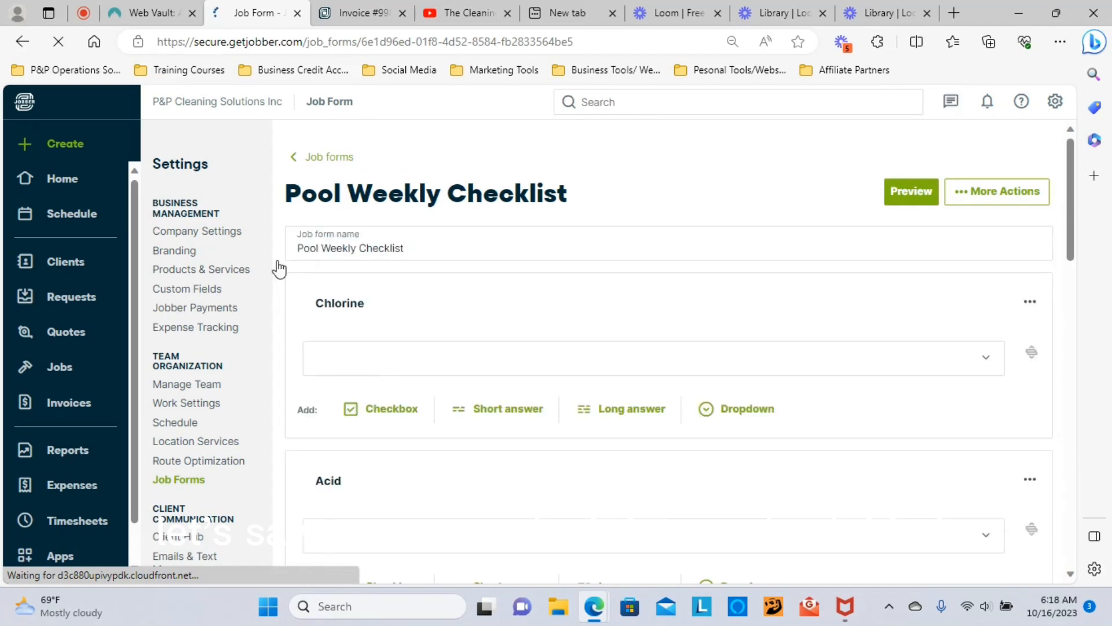
scroll(403, 436, "down", 1)
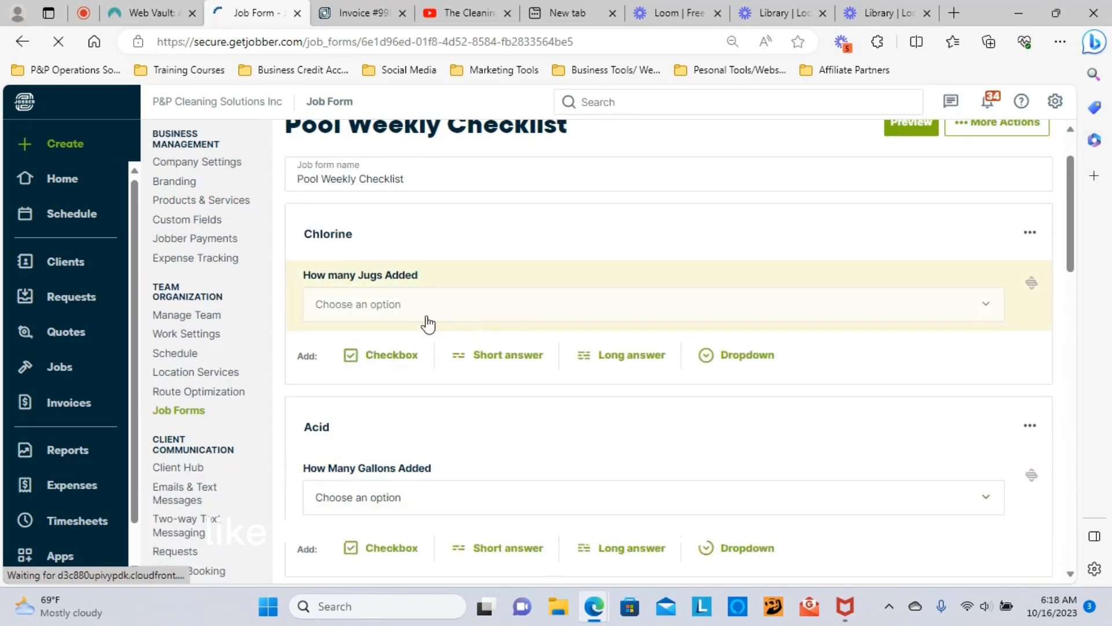
left_click(981, 312)
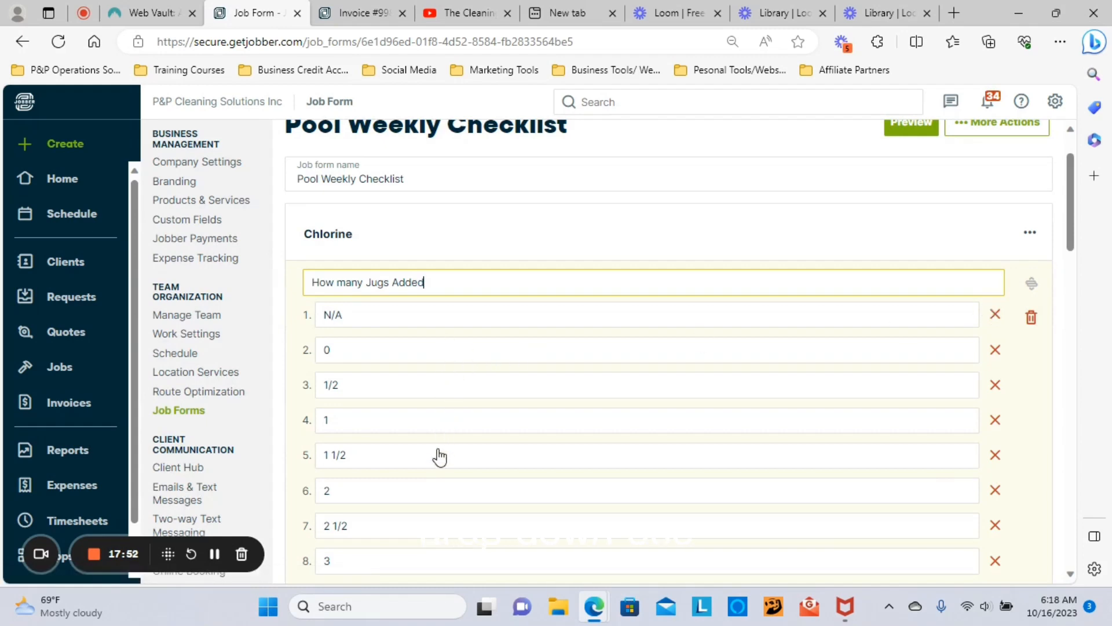
left_click(644, 233)
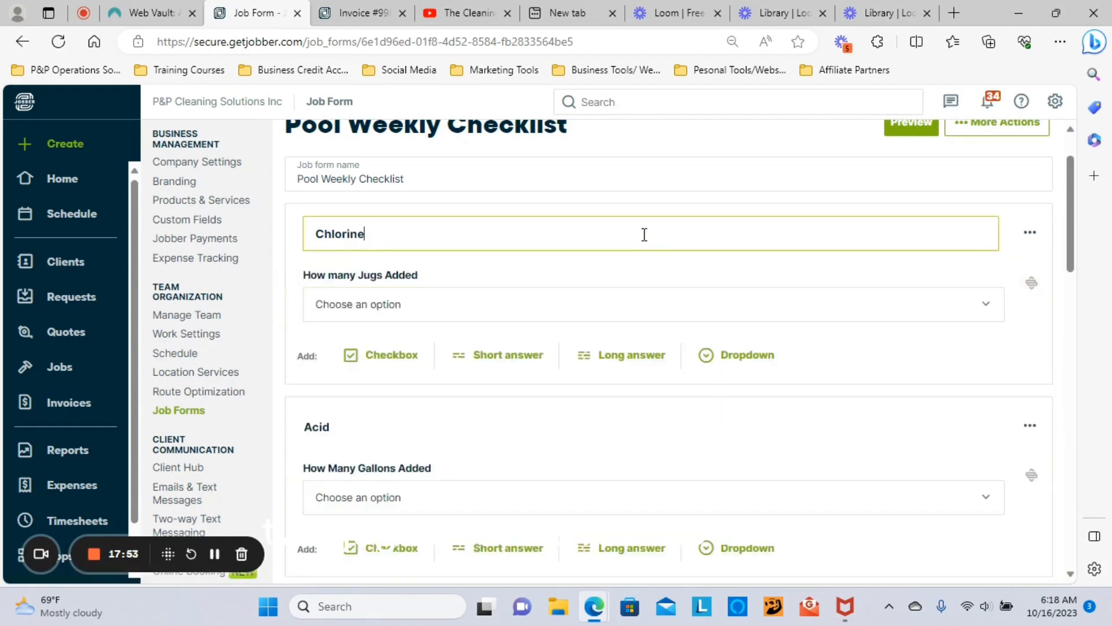
Step: Review the form's Acid and pool-service checkboxes, then return to the Job Forms list
scroll(617, 278, "down", 5)
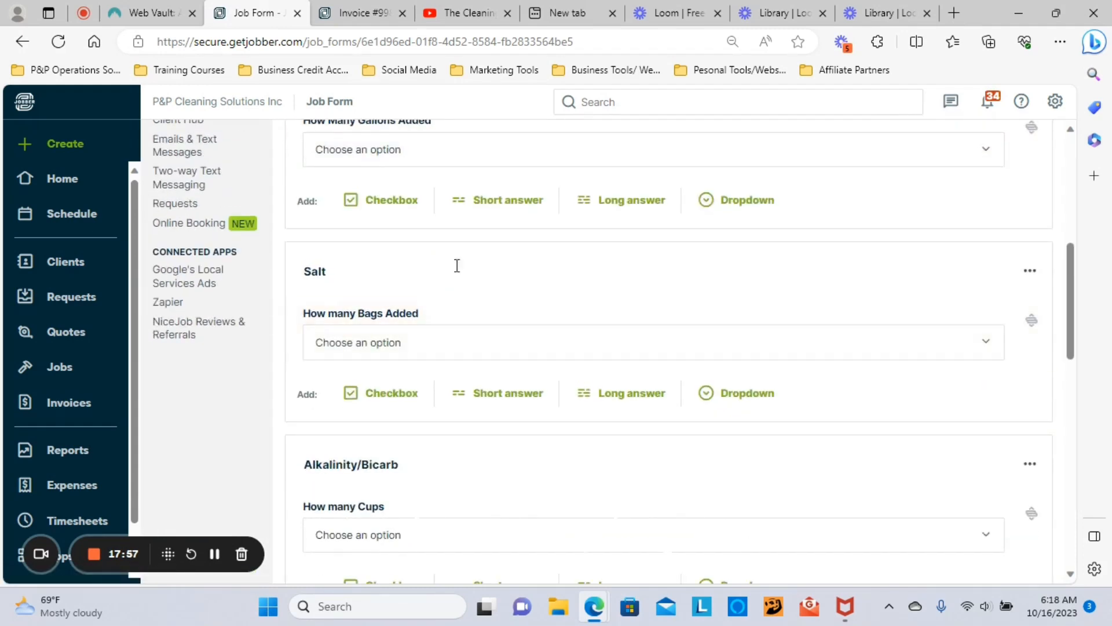
scroll(464, 221, "up", 1)
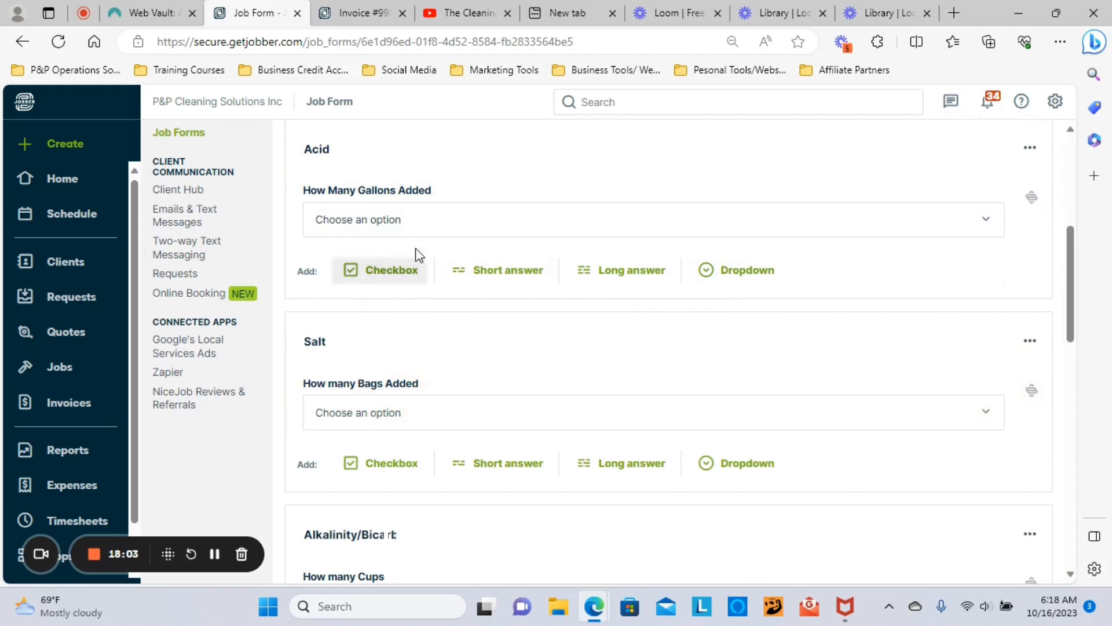
scroll(594, 375, "down", 3)
scroll(593, 375, "down", 7)
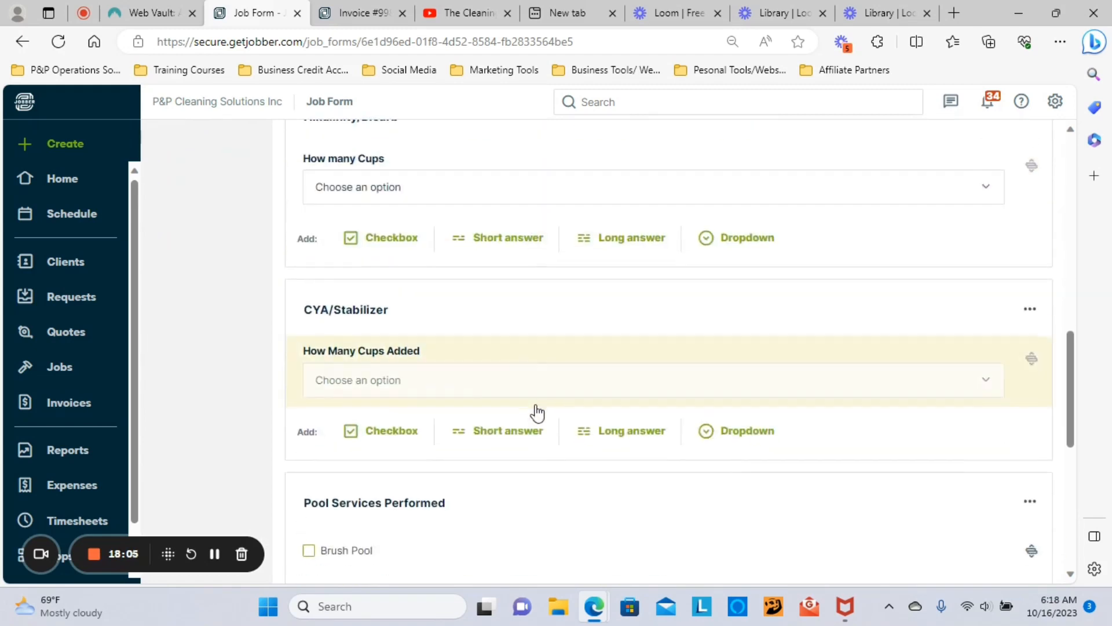
scroll(504, 338, "down", 2)
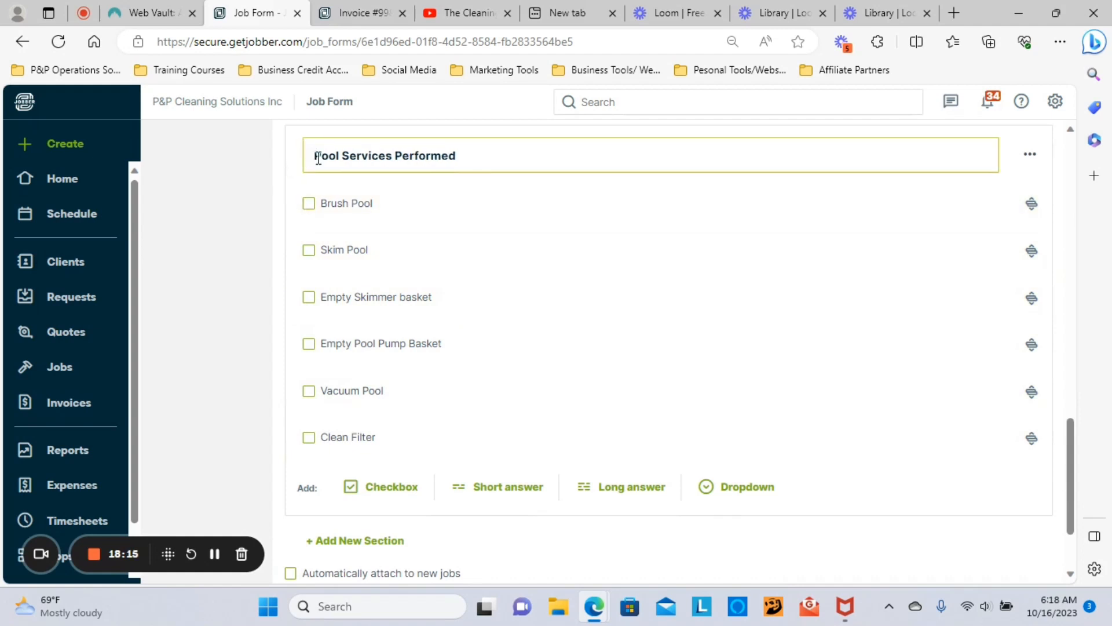
scroll(486, 256, "down", 2)
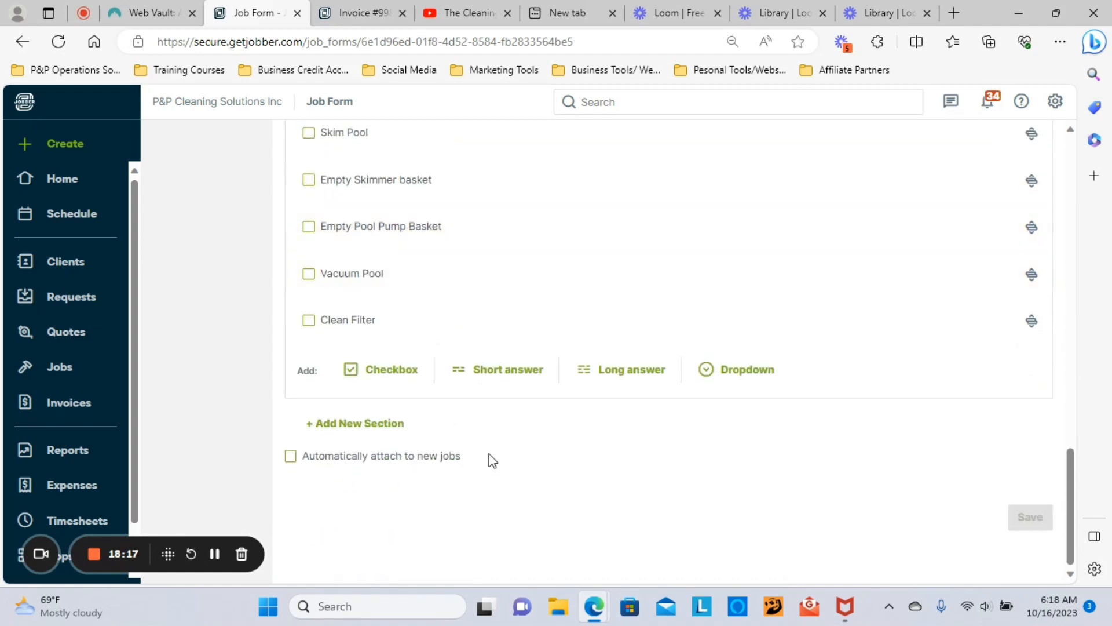
scroll(502, 439, "up", 15)
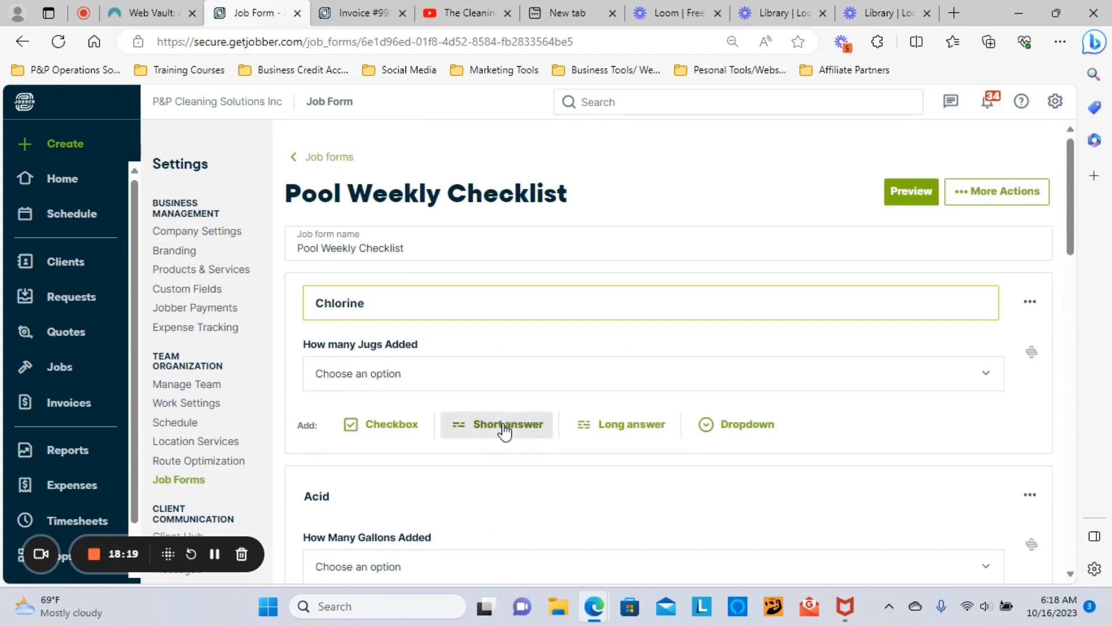
left_click(311, 158)
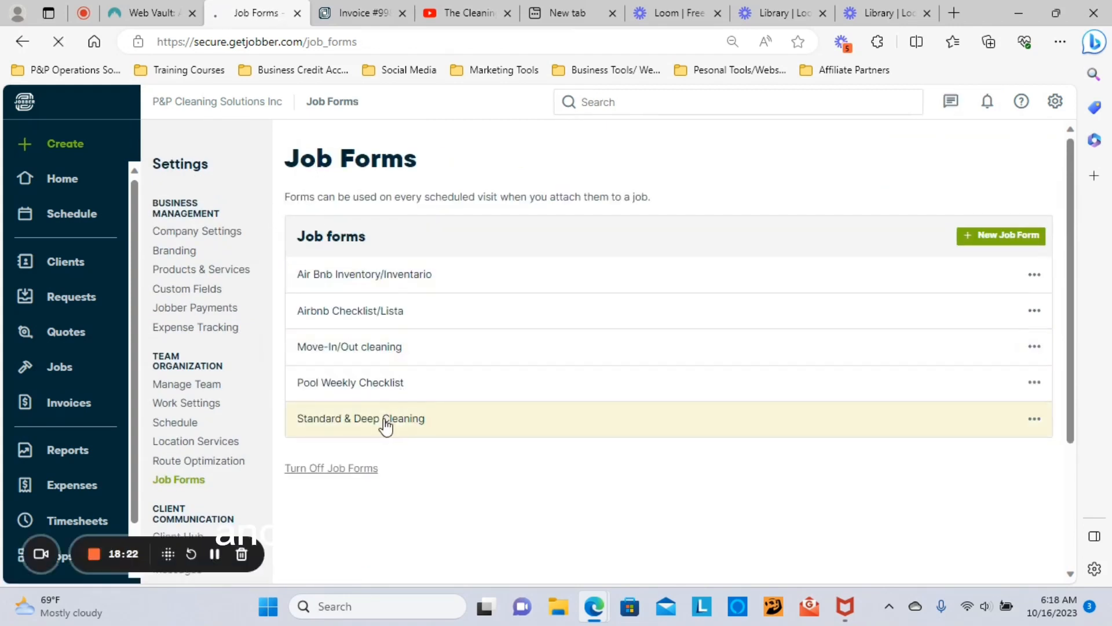
left_click(386, 427)
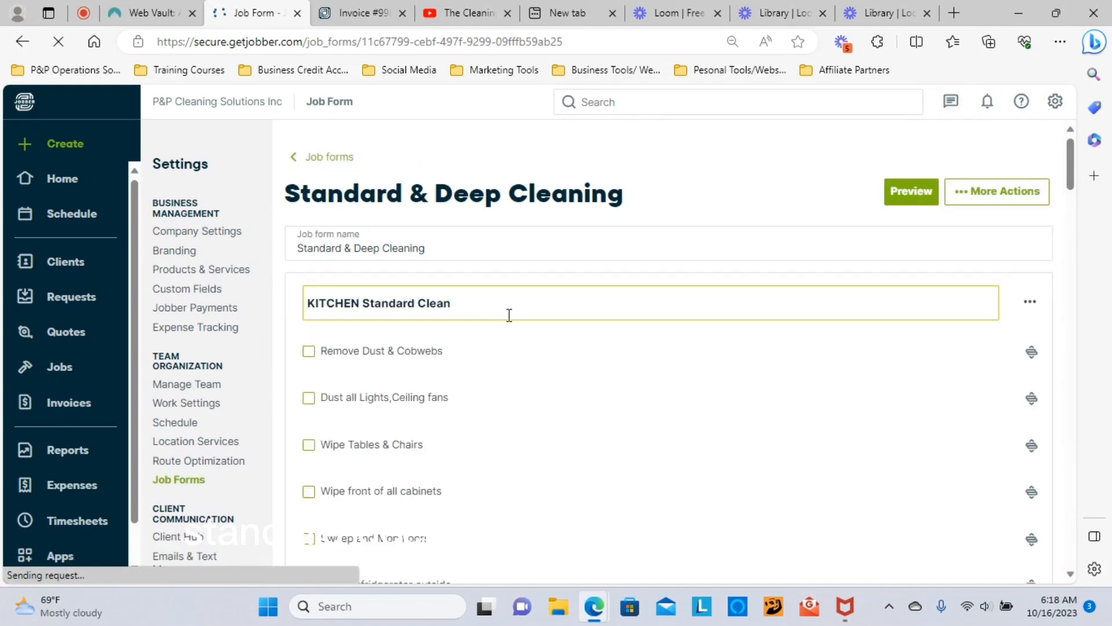
scroll(605, 317, "down", 15)
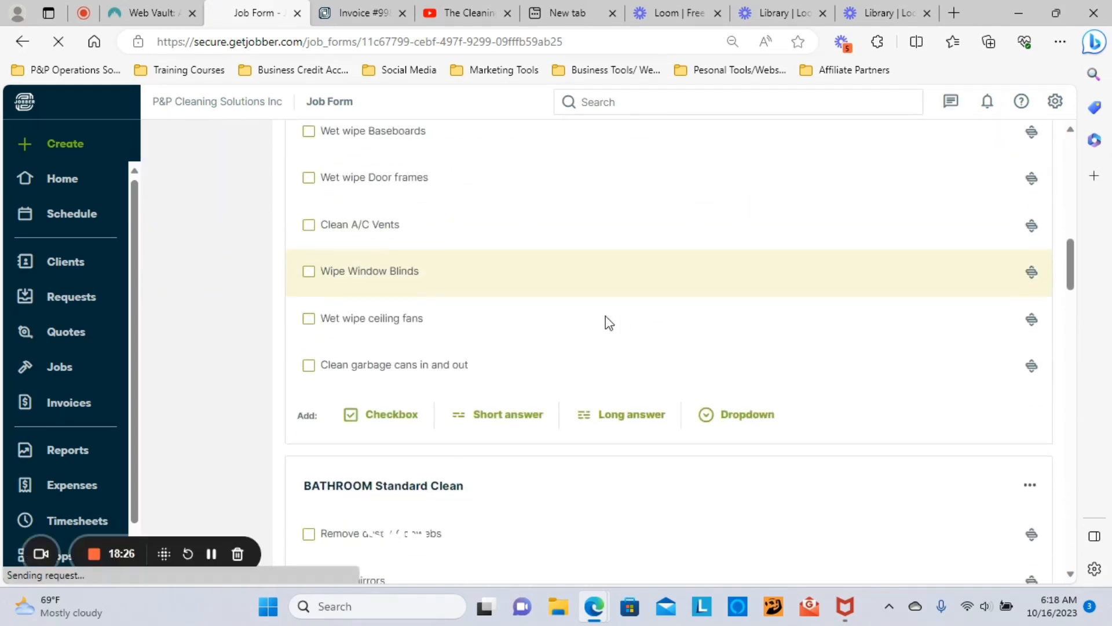
scroll(602, 347, "down", 12)
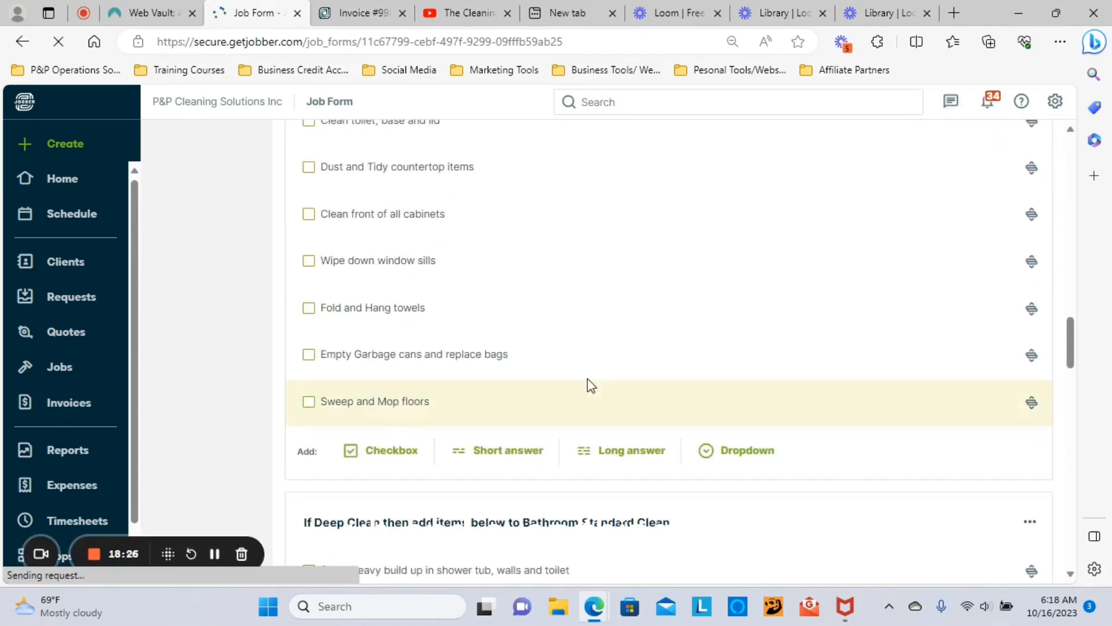
scroll(587, 382, "down", 5)
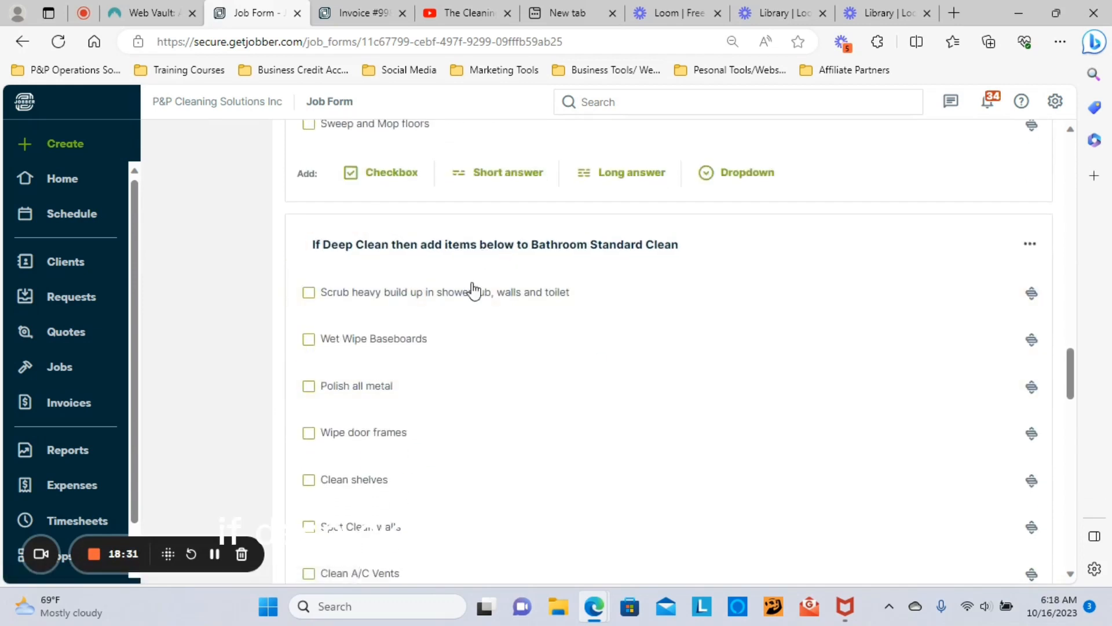
scroll(470, 292, "down", 6)
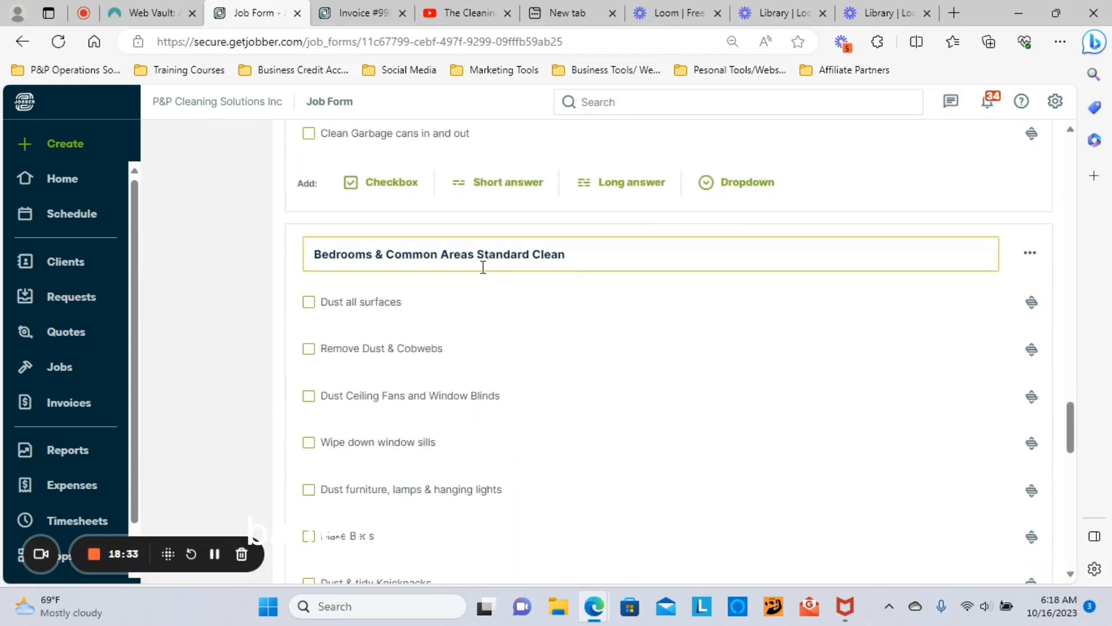
scroll(498, 266, "down", 4)
scroll(514, 272, "down", 8)
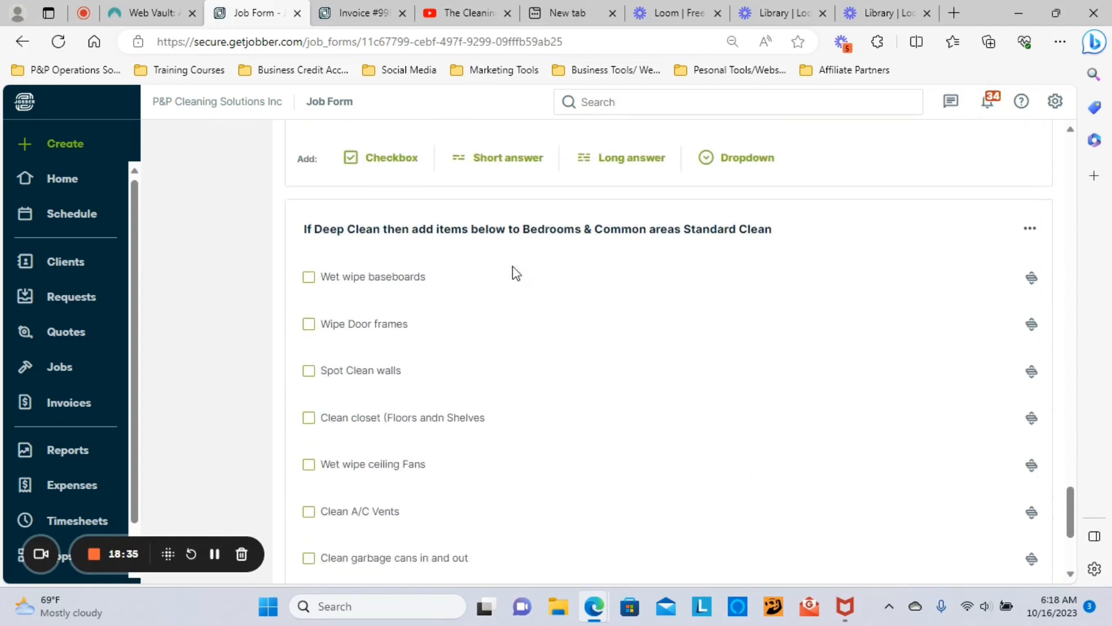
scroll(539, 279, "down", 4)
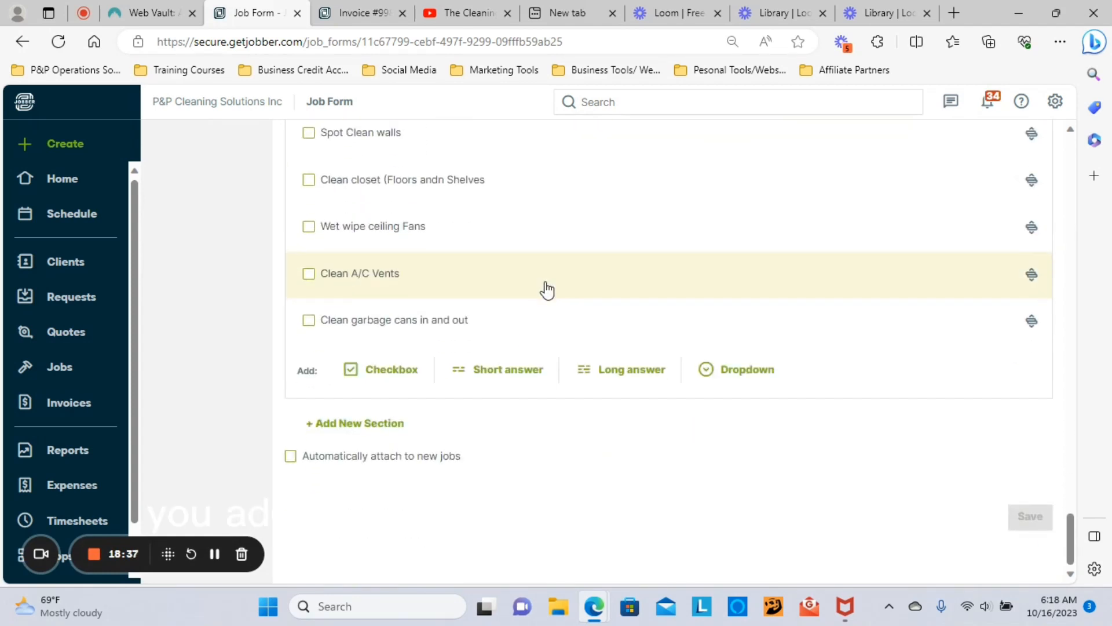
scroll(544, 377, "up", 10)
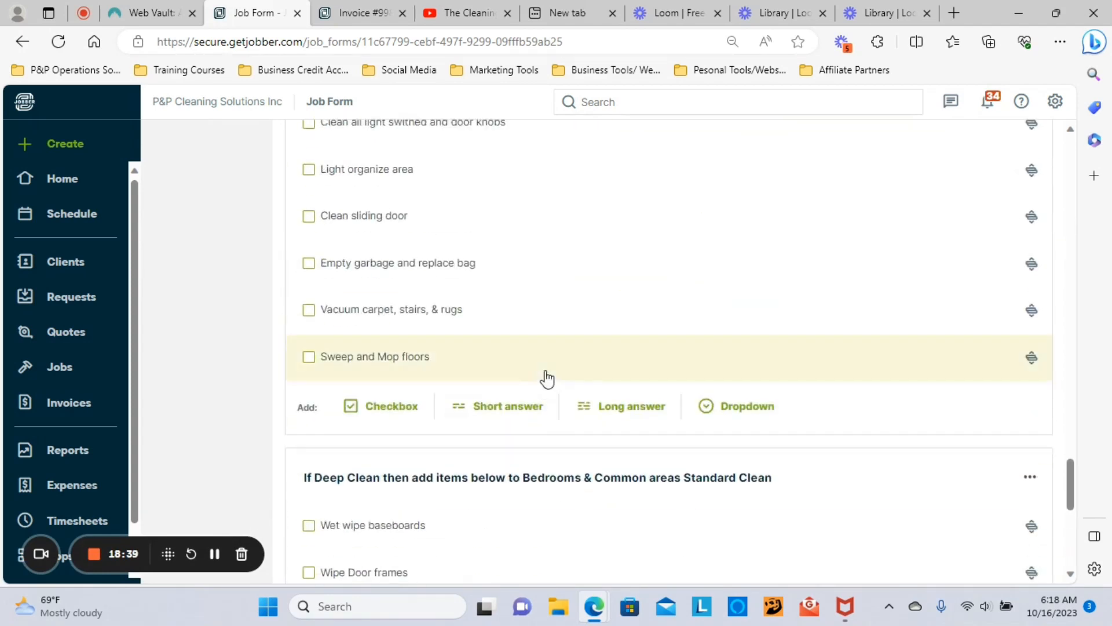
scroll(548, 367, "up", 15)
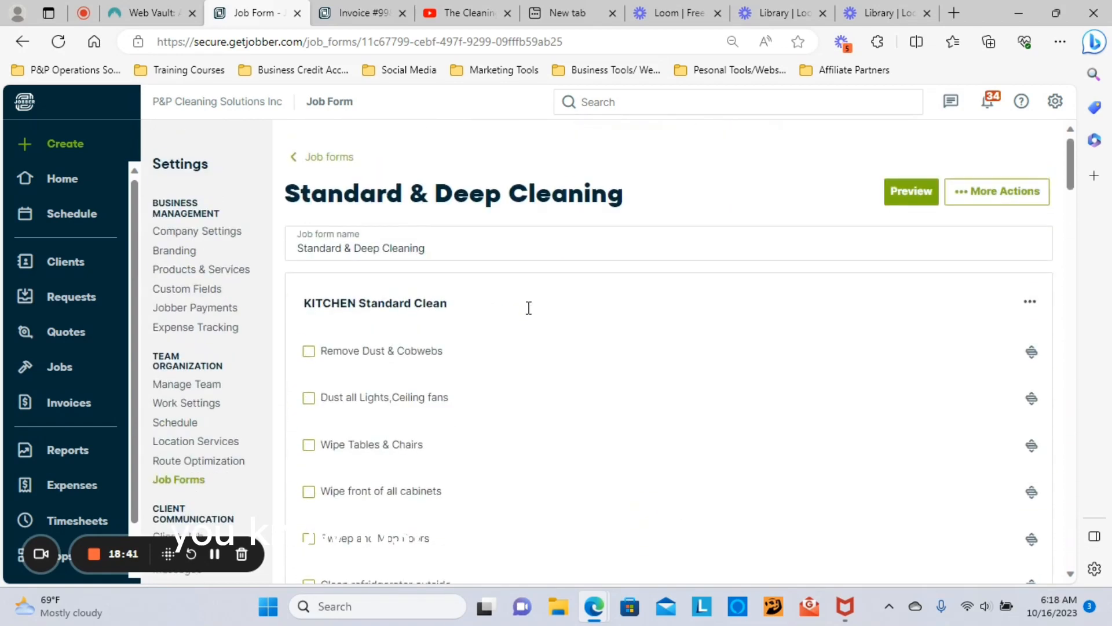
left_click(312, 164)
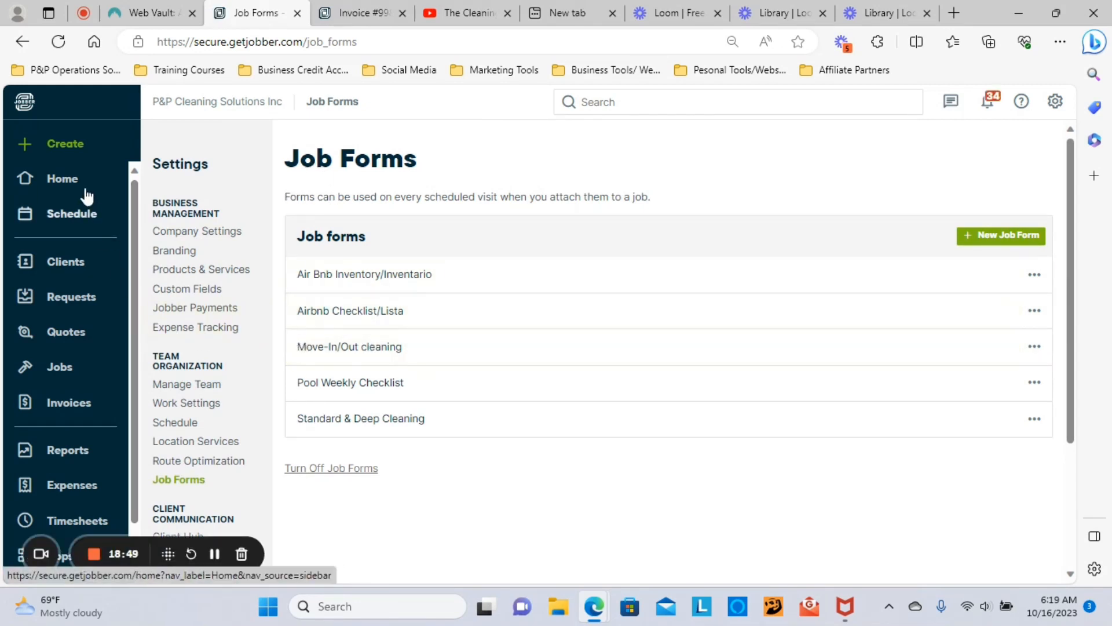
Step: Open the App Marketplace from the home dashboard
left_click(61, 181)
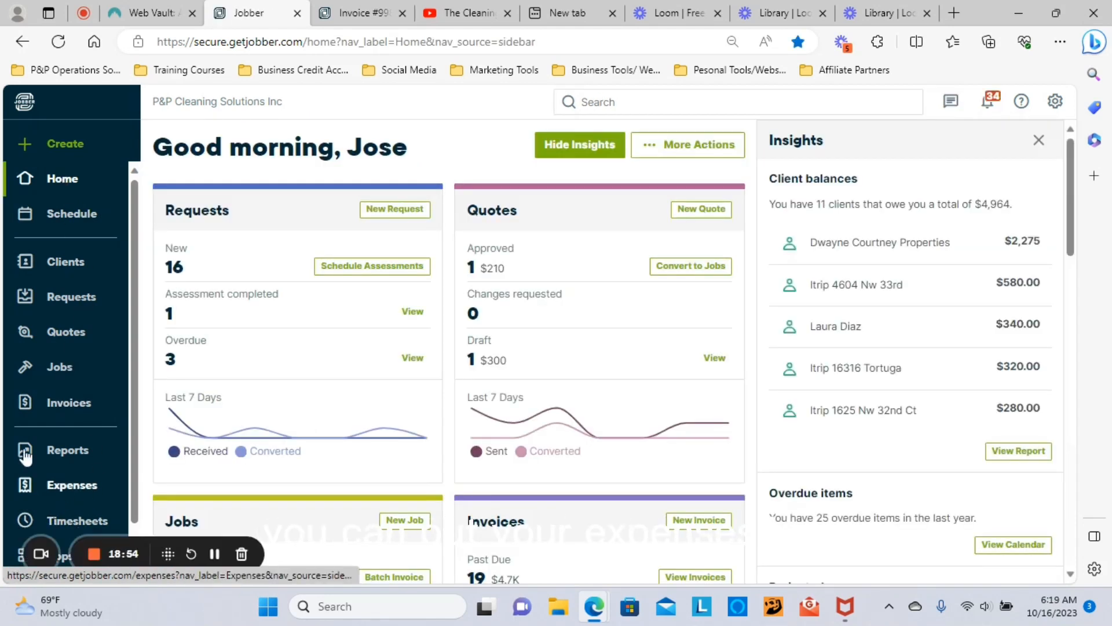
scroll(64, 440, "down", 1)
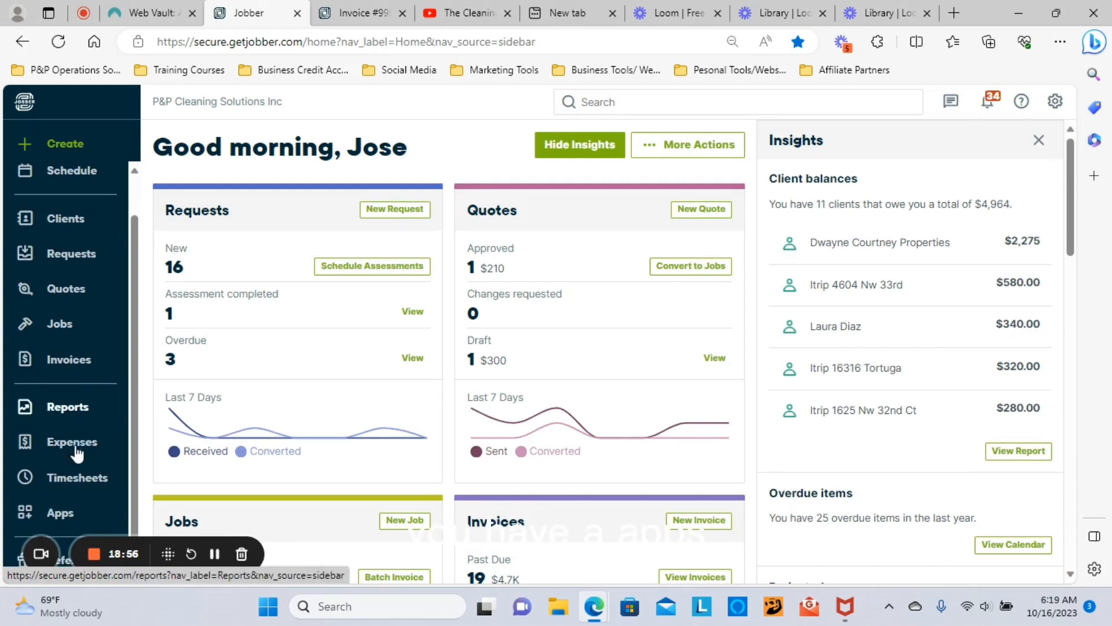
left_click(67, 523)
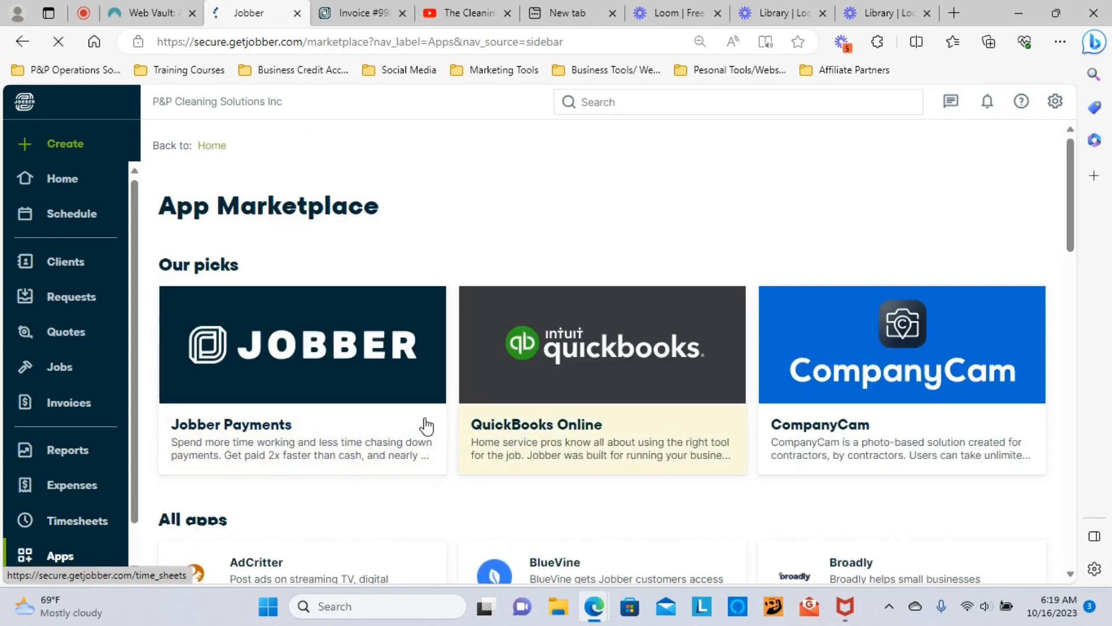
Step: Browse All apps, including Jobber Payments, QuickBooks Online and CompanyCam, then return Home
scroll(427, 420, "down", 6)
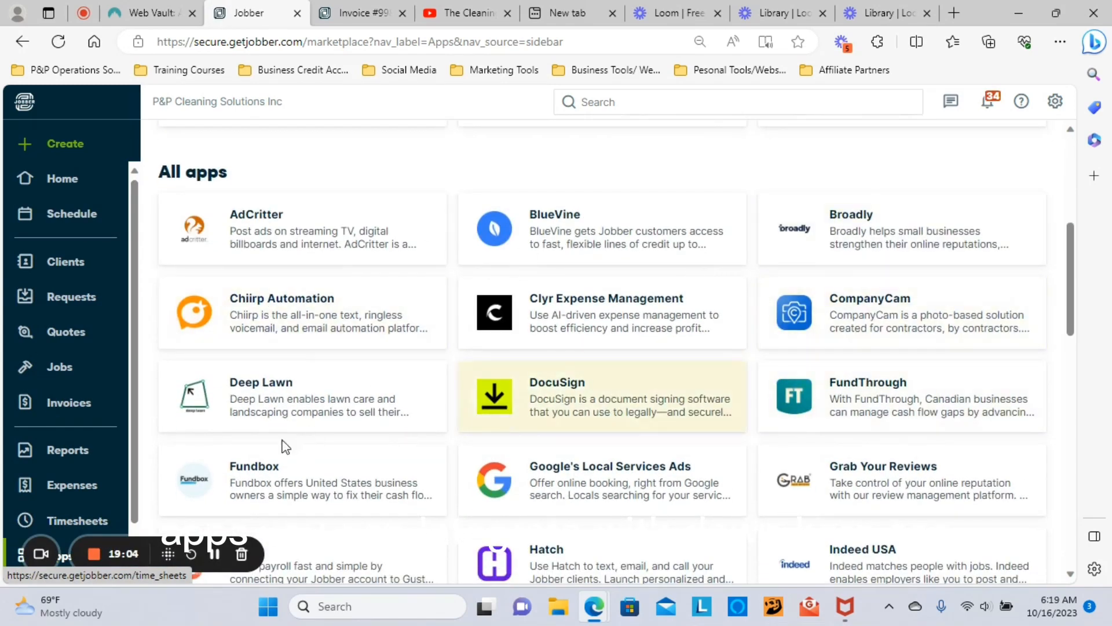
scroll(406, 493, "down", 4)
scroll(466, 474, "down", 1)
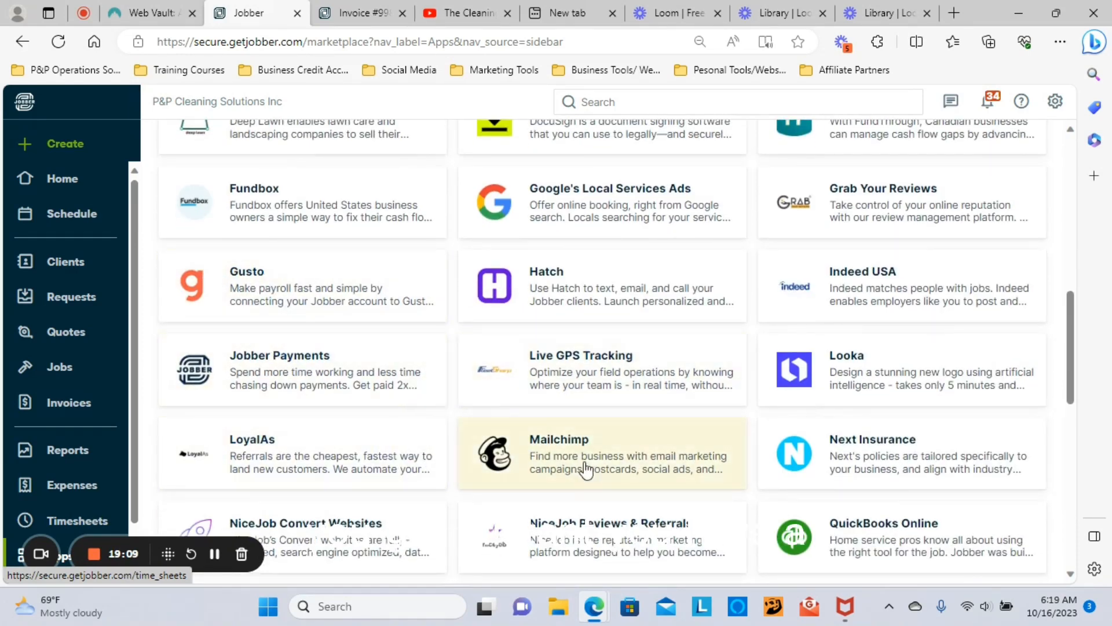
scroll(747, 348, "down", 2)
scroll(833, 372, "down", 4)
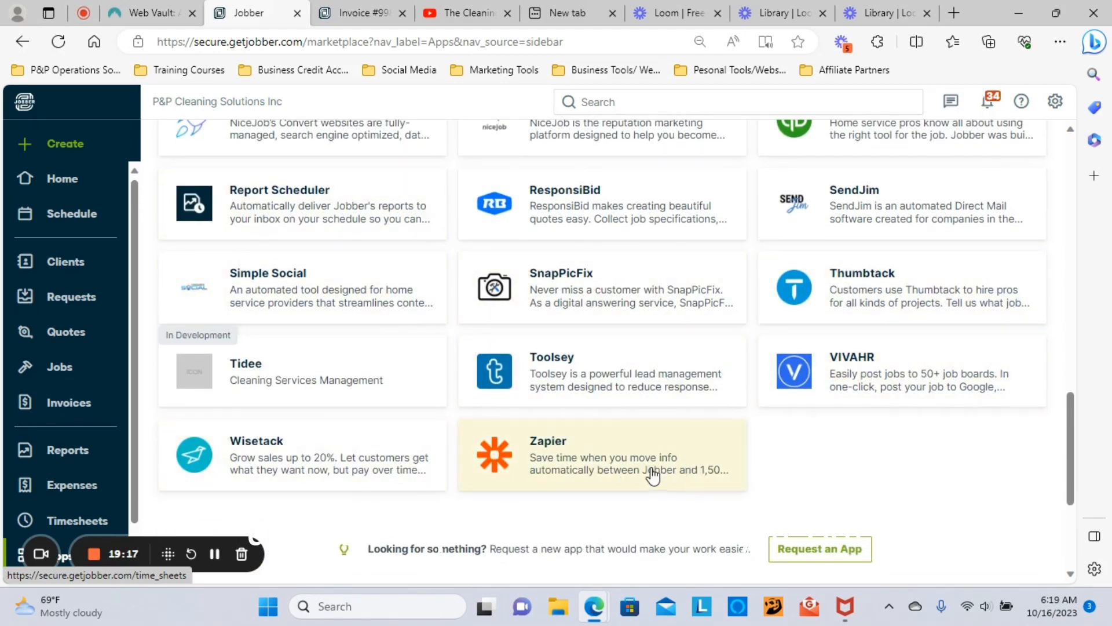
scroll(650, 472, "down", 4)
scroll(398, 429, "up", 15)
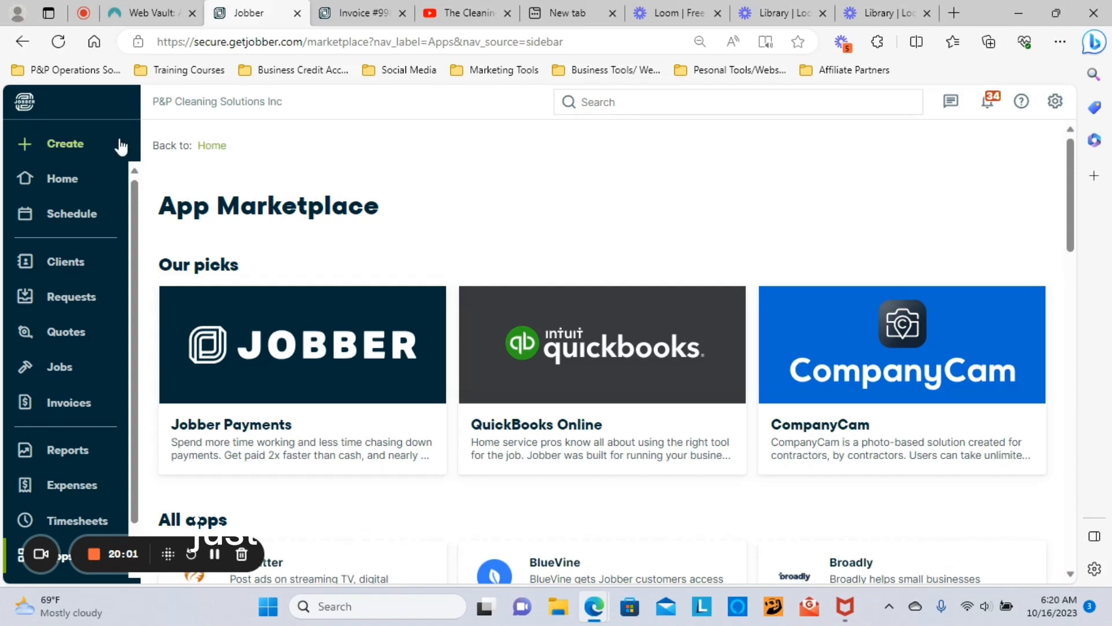
left_click(63, 183)
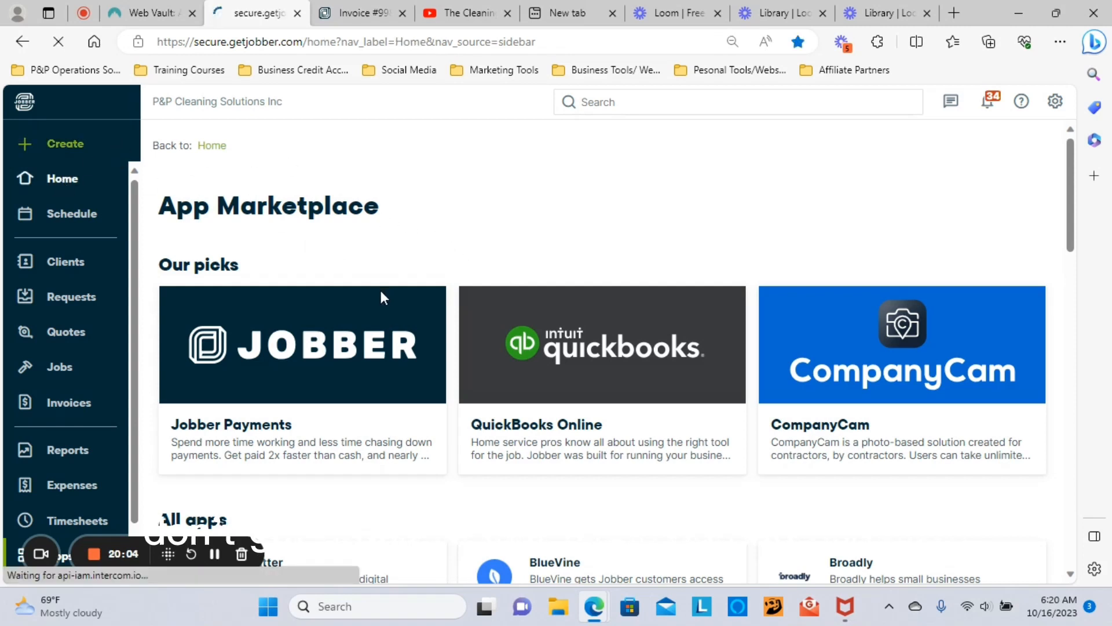